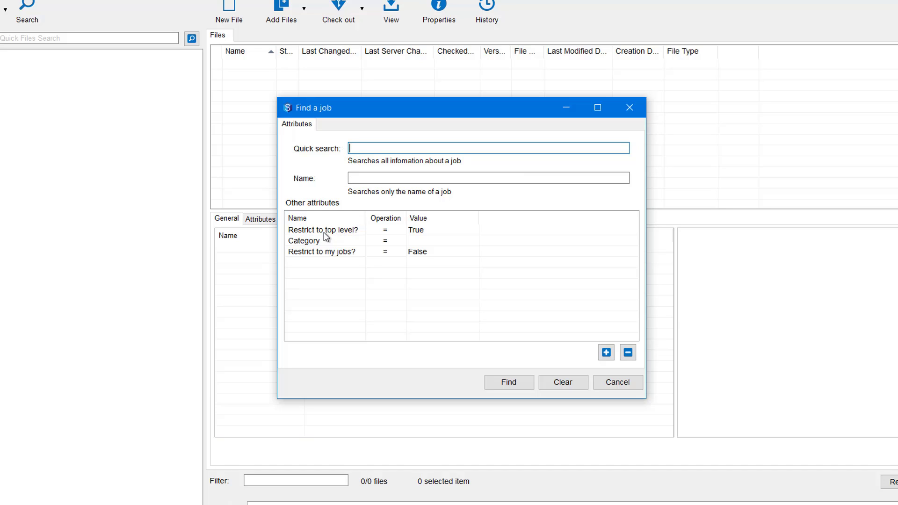
Step: Find jobs with the restriction to top level set to False
click(416, 235)
click(418, 236)
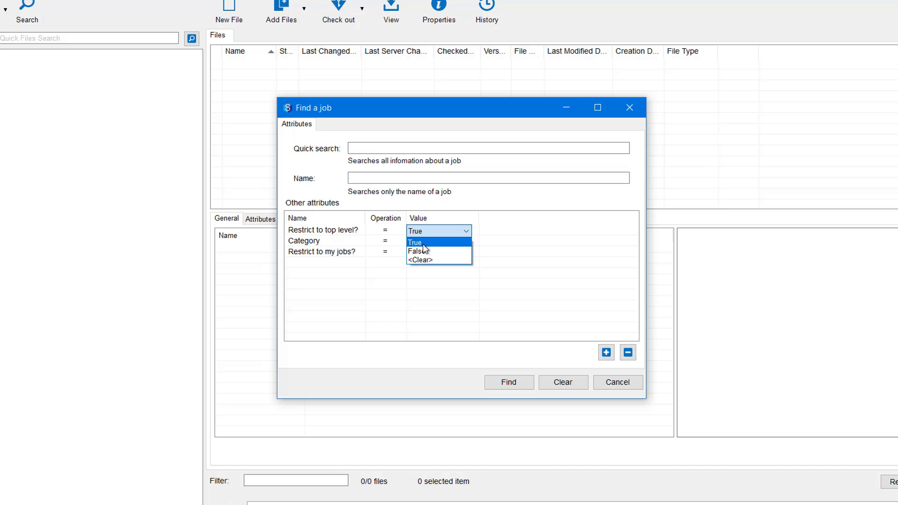
click(426, 253)
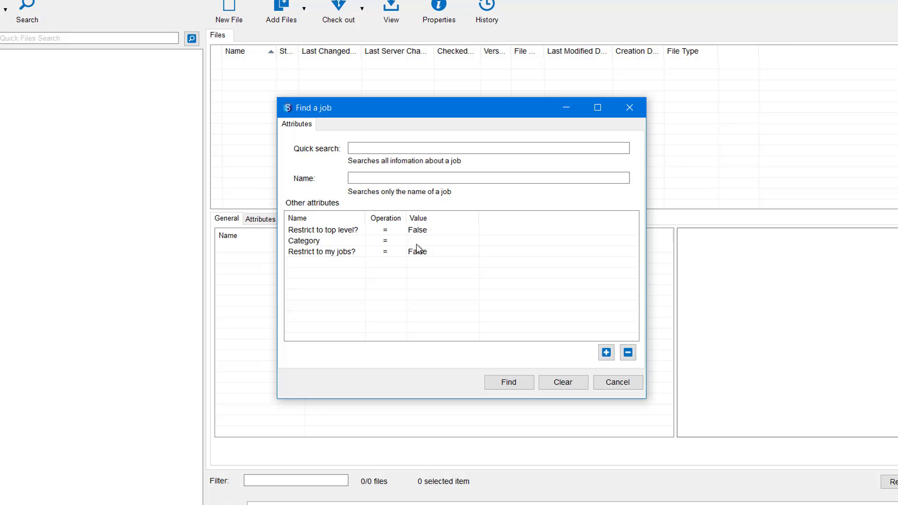
click(503, 388)
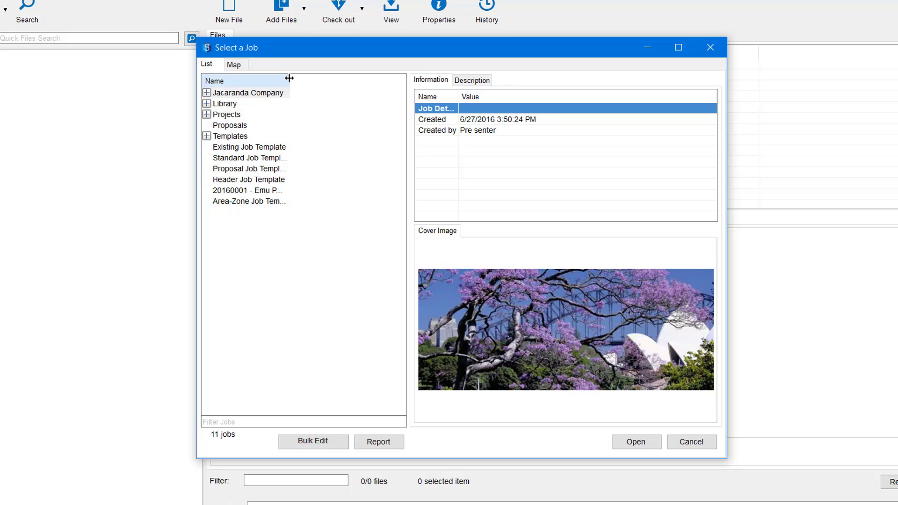
Step: Widen the job list's Name column and open the job 20160001 - Emu Park
drag(289, 78, 322, 94)
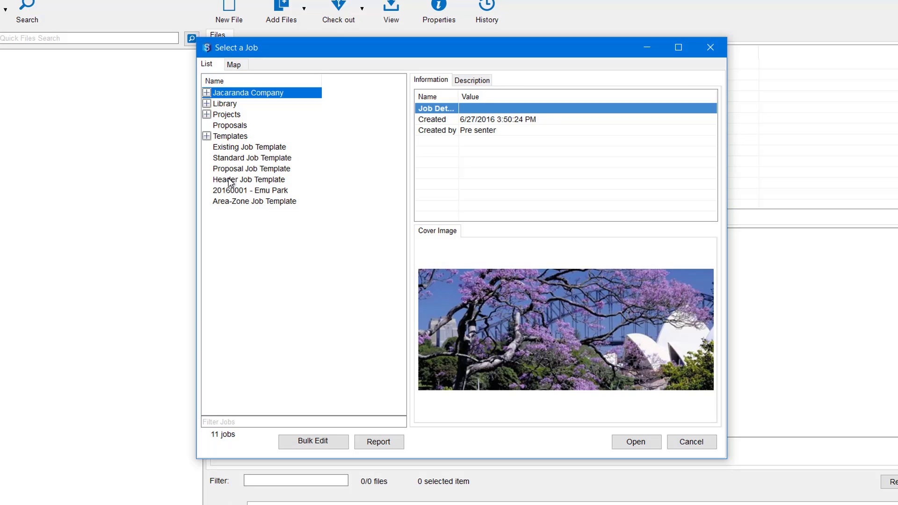
click(239, 191)
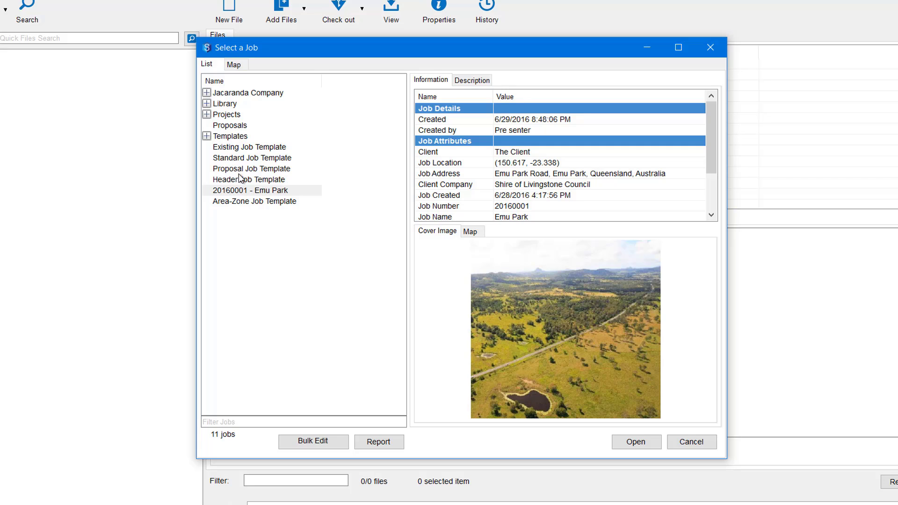
click(244, 191)
click(630, 443)
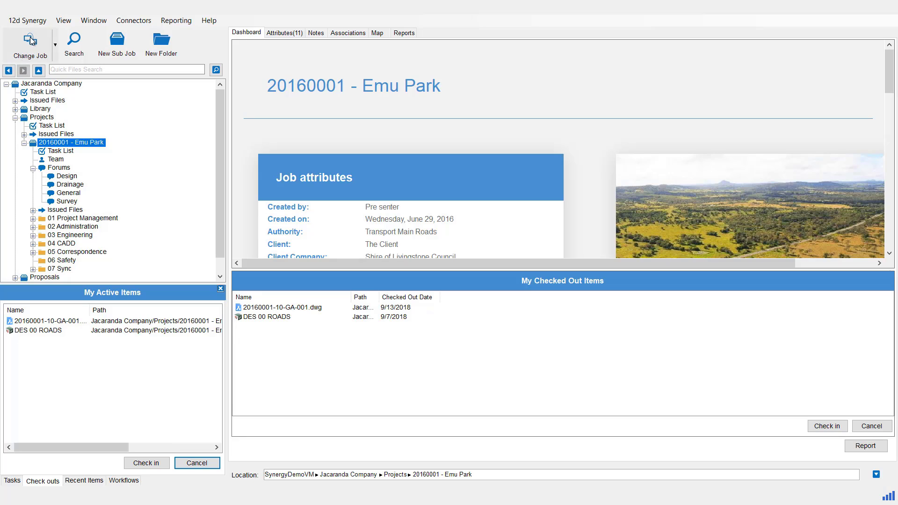
Step: Add the current job, 20160001 - Emu Park, to the job favourites and save the favourites list
click(55, 47)
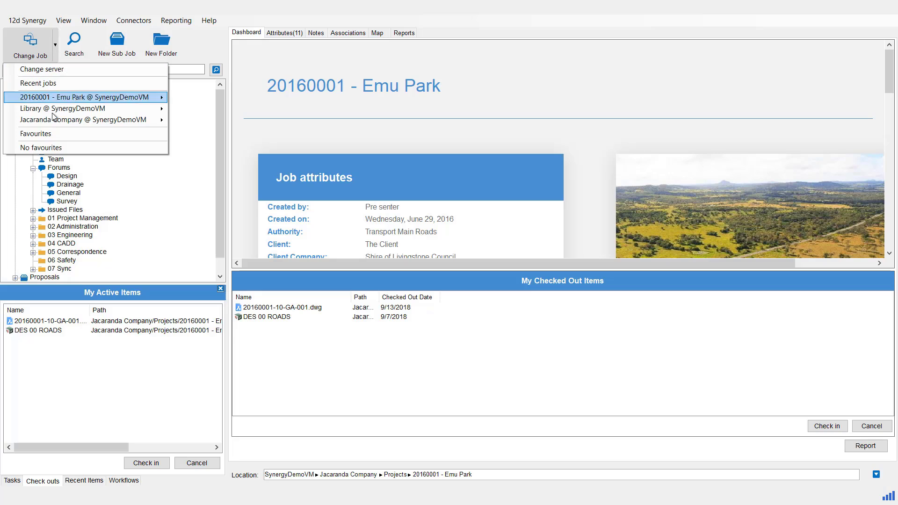
click(48, 136)
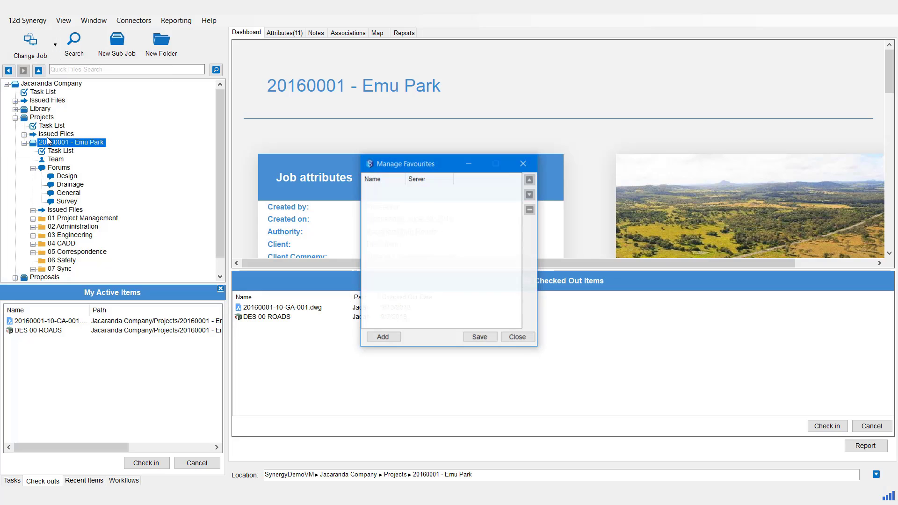
click(387, 339)
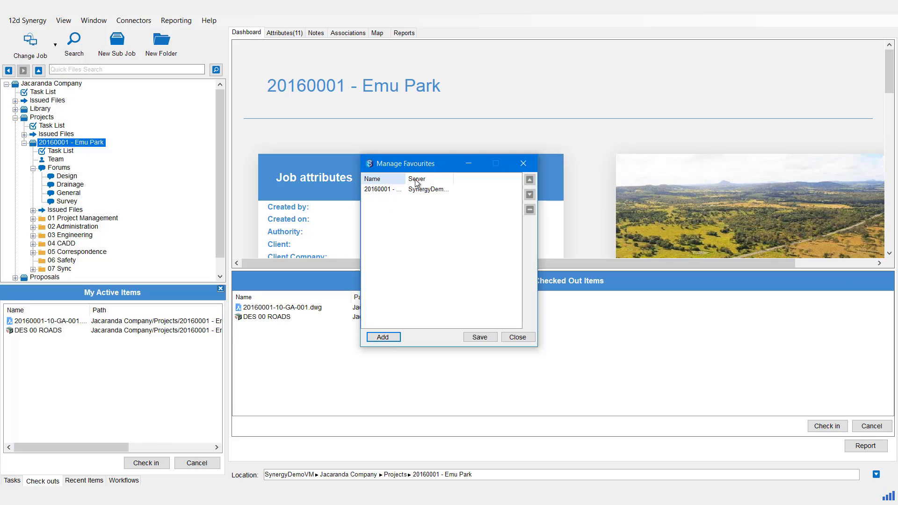
drag(404, 181, 438, 181)
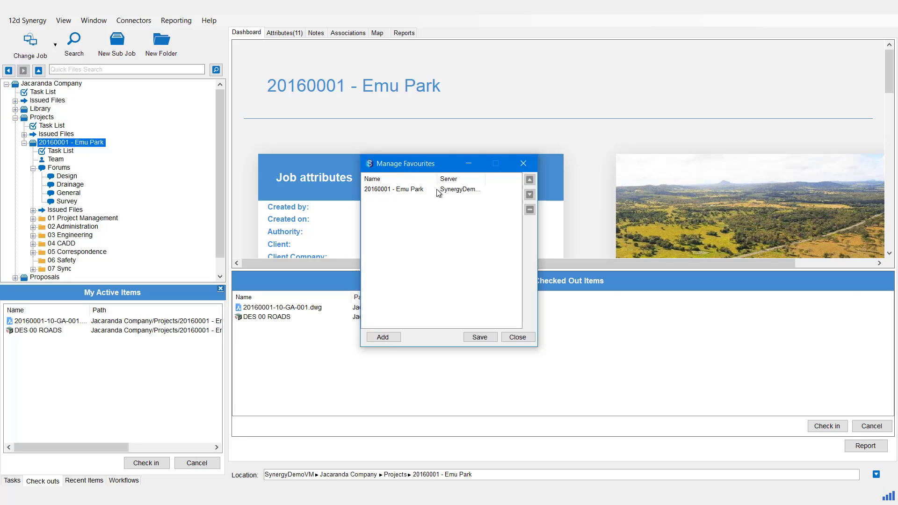
click(480, 337)
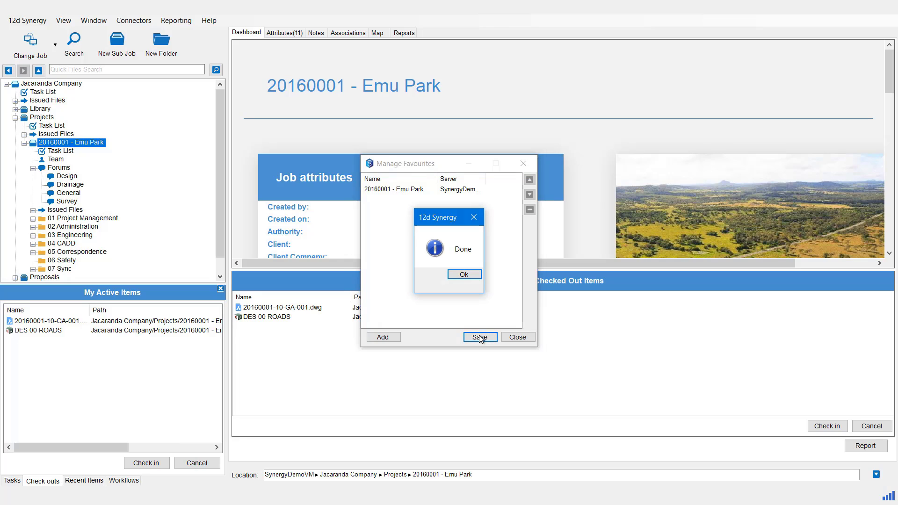
click(452, 274)
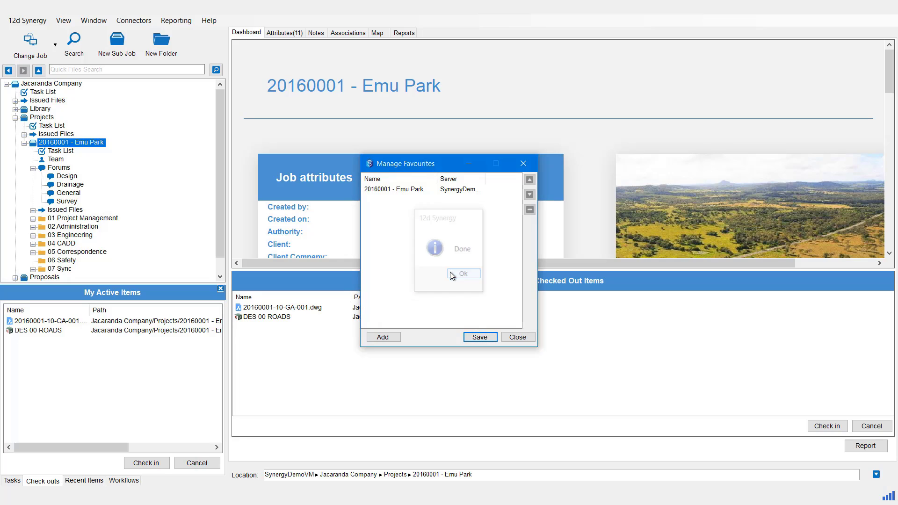
click(517, 338)
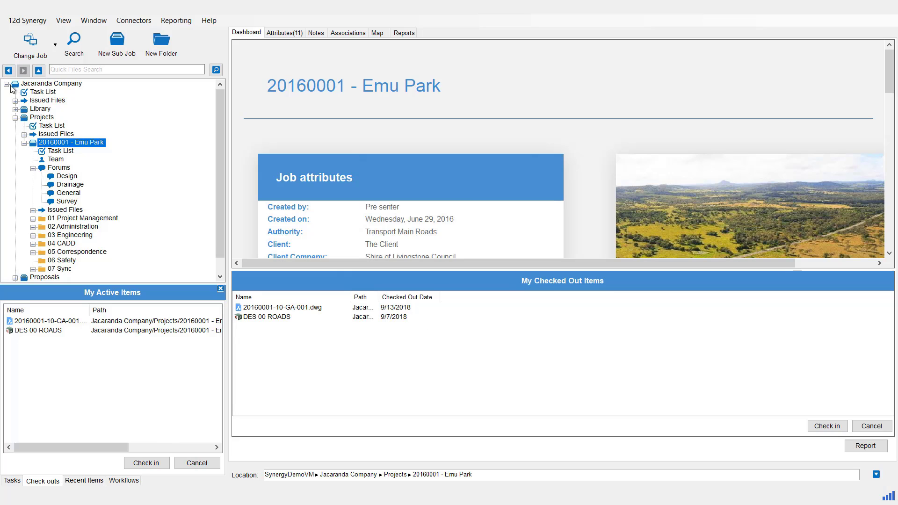
Step: Examine the opening options for the Emu Park job among the favourites and recent jobs
click(55, 45)
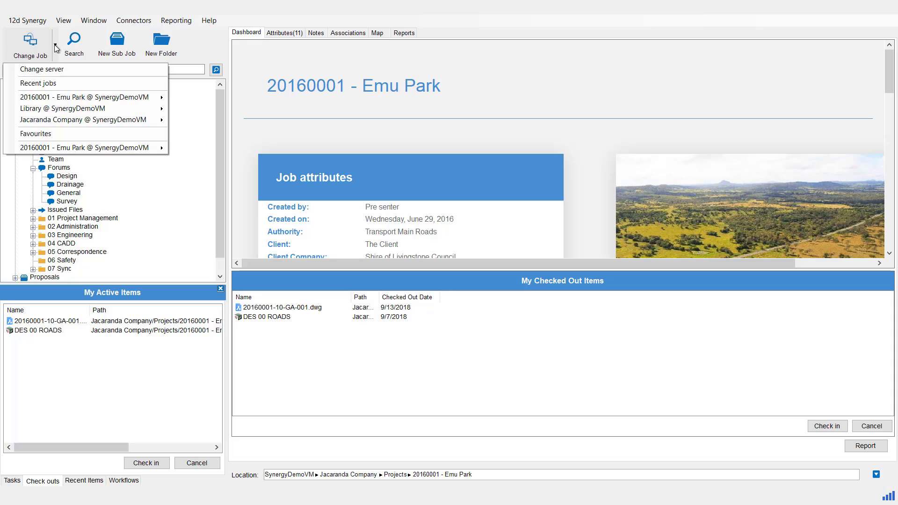
mouse_move(54, 149)
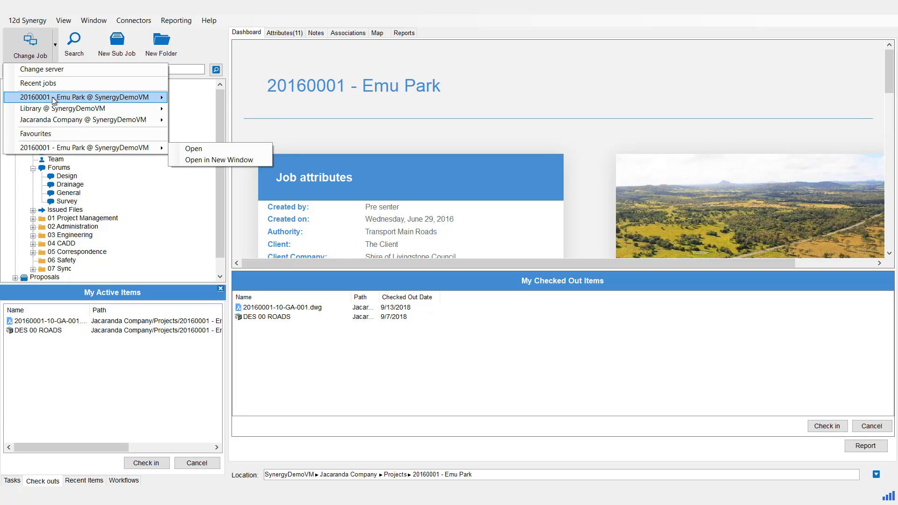
mouse_move(52, 98)
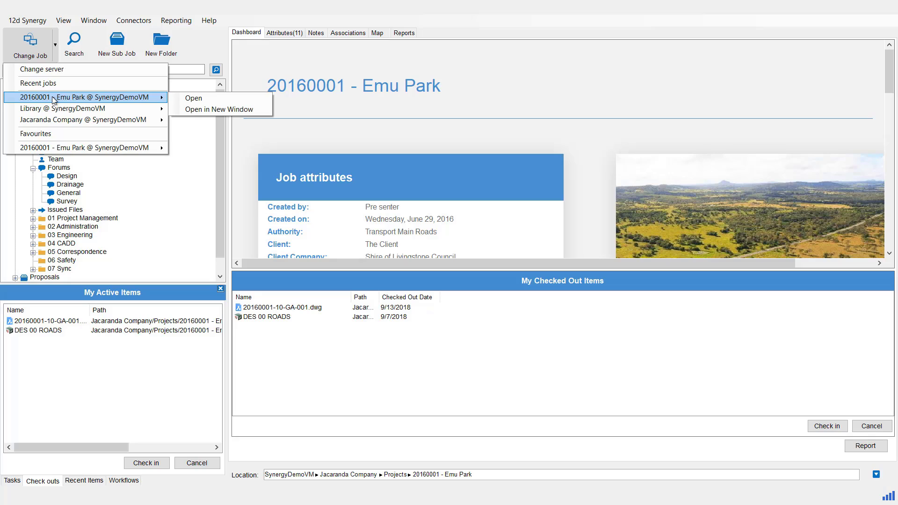
key(Escape)
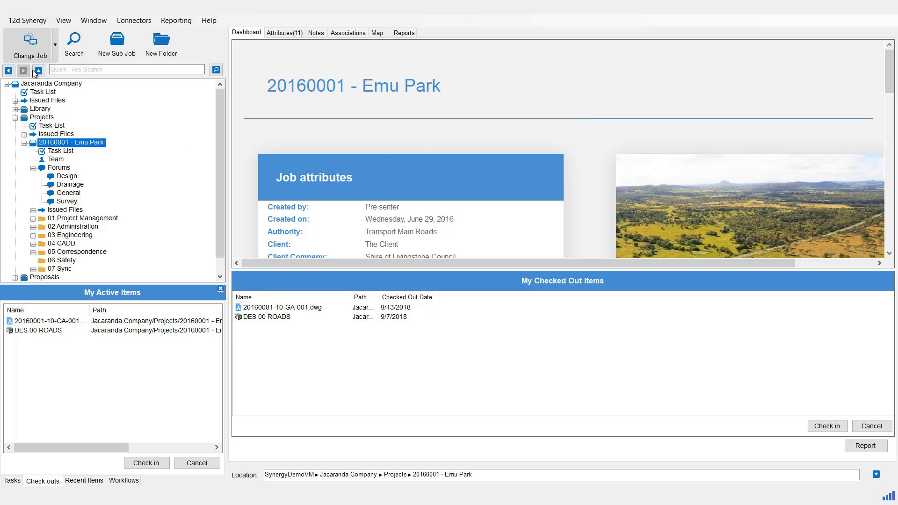
Step: Start a job change and connect to the localhost server
click(29, 46)
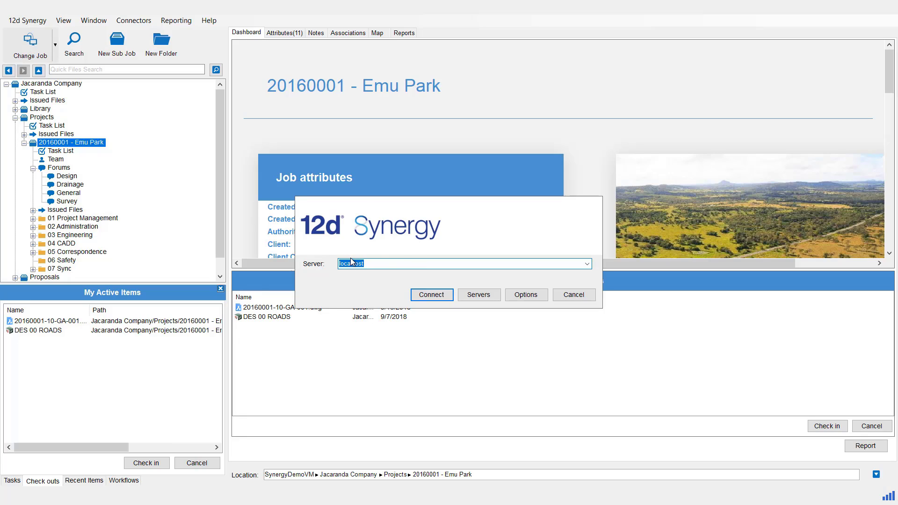
click(422, 299)
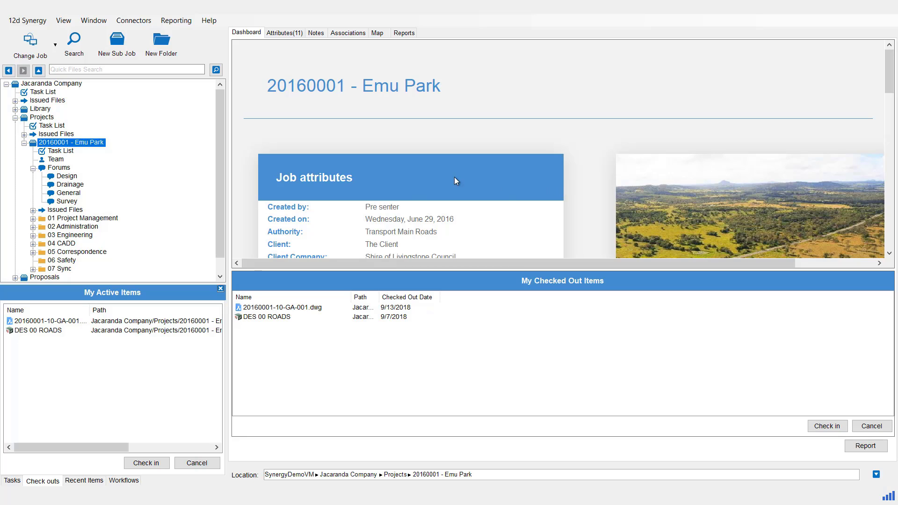
scroll(588, 165, down, 10)
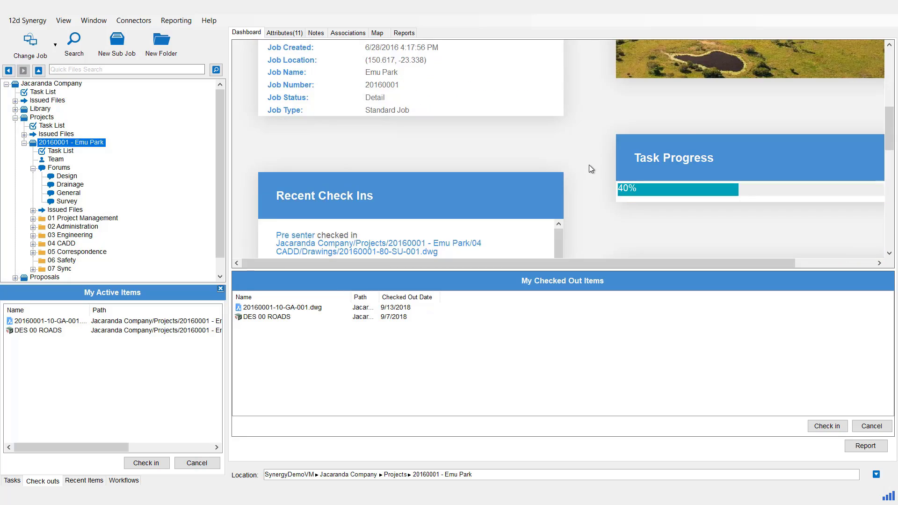
scroll(588, 169, up, 10)
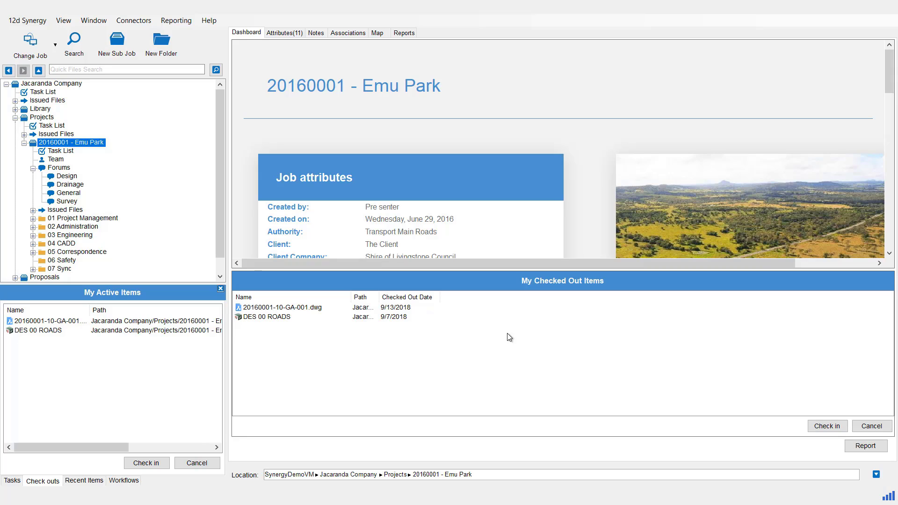
click(279, 309)
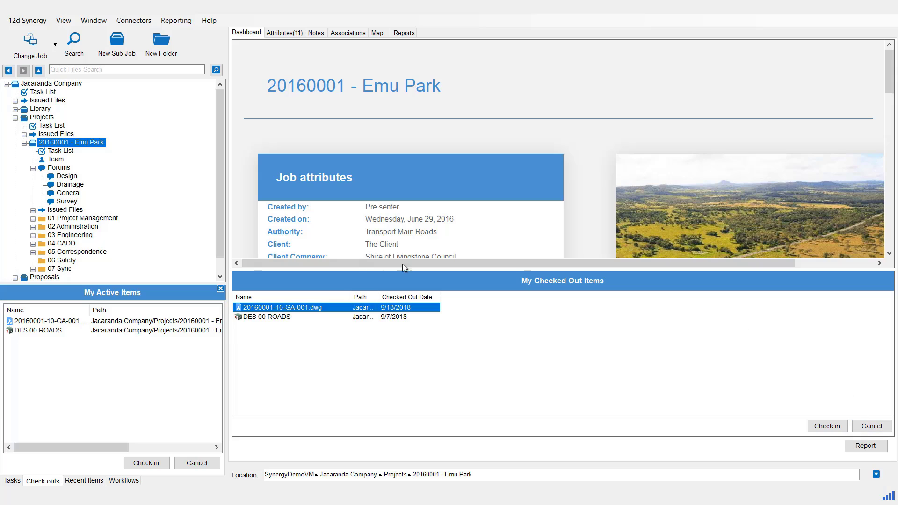
right_click(276, 309)
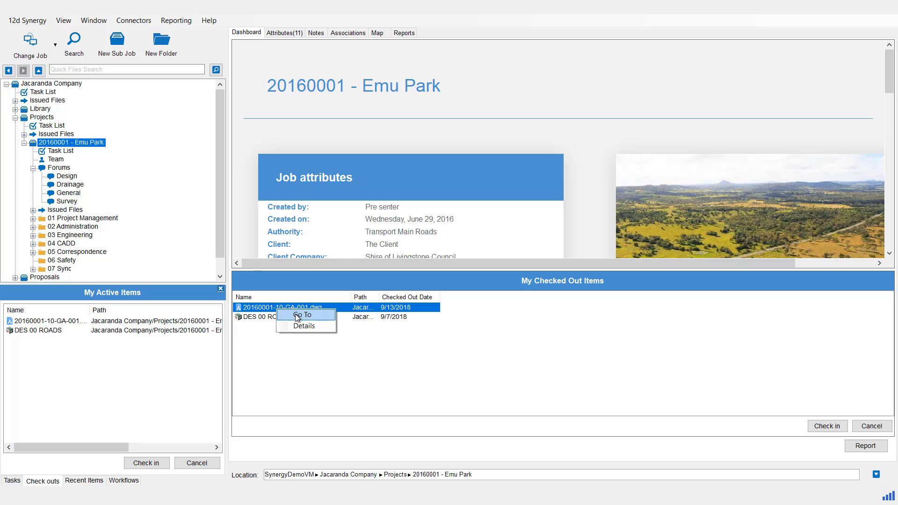
click(259, 352)
click(272, 309)
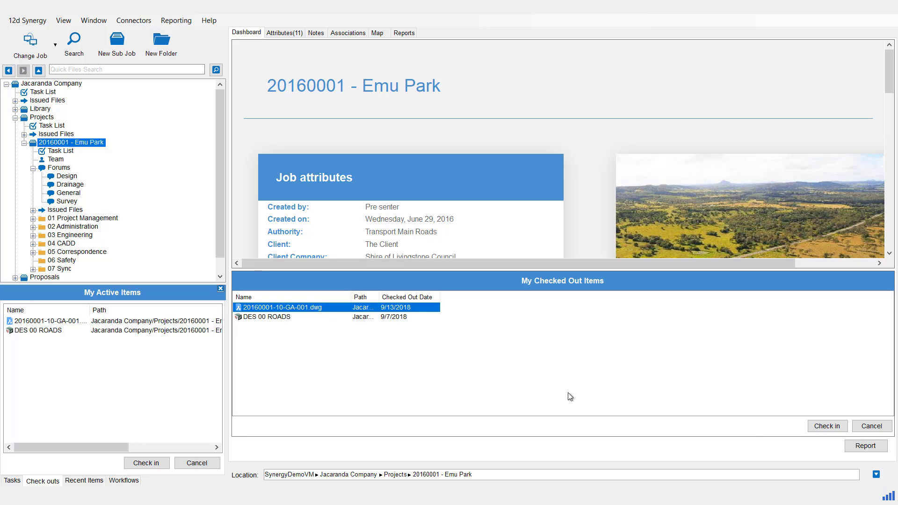
click(819, 427)
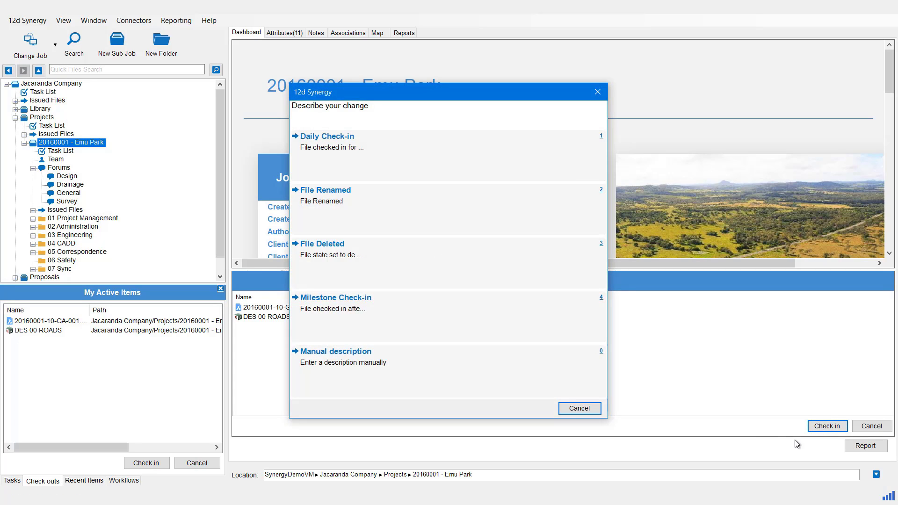
click(315, 140)
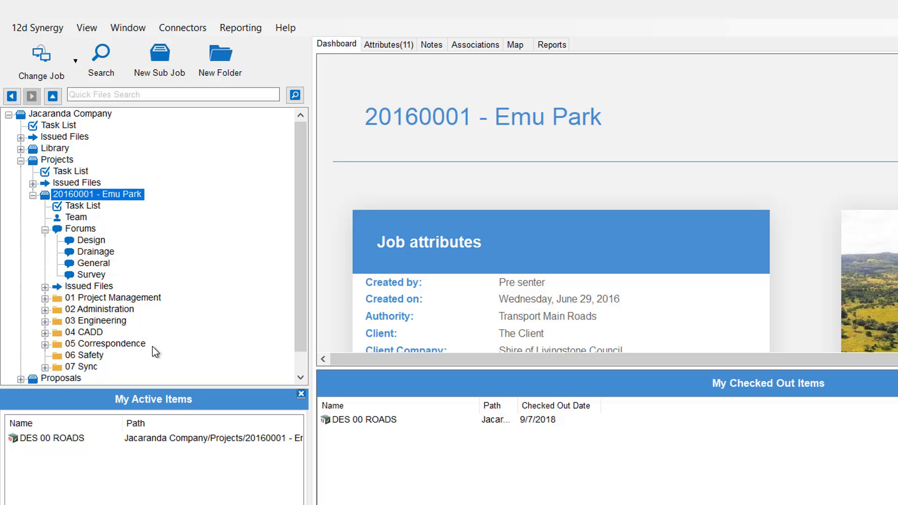
Step: View the Emu Park job's Task List, Forums, Issued Files and Team
scroll(83, 227, down, 1)
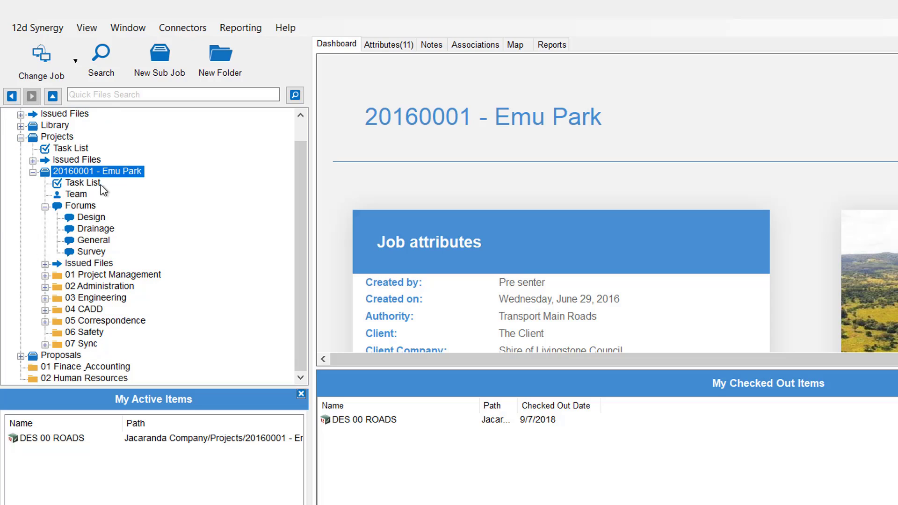
click(97, 184)
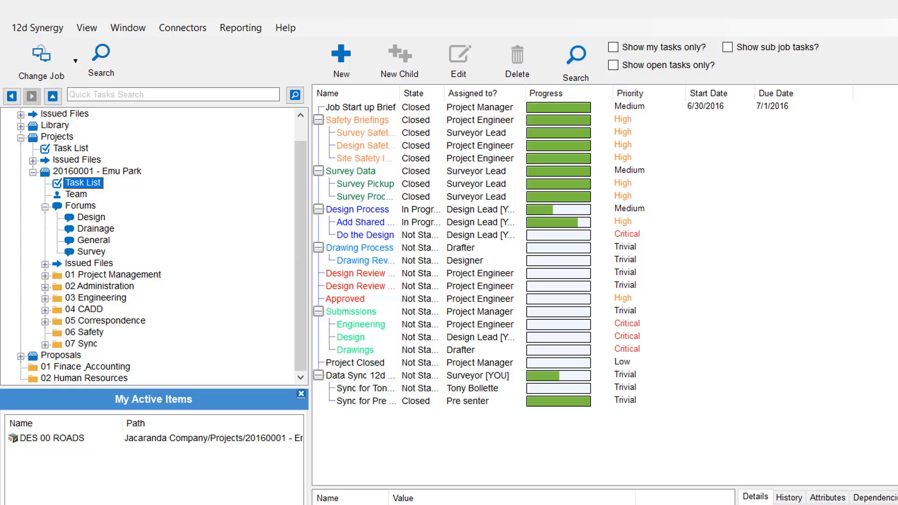
click(78, 206)
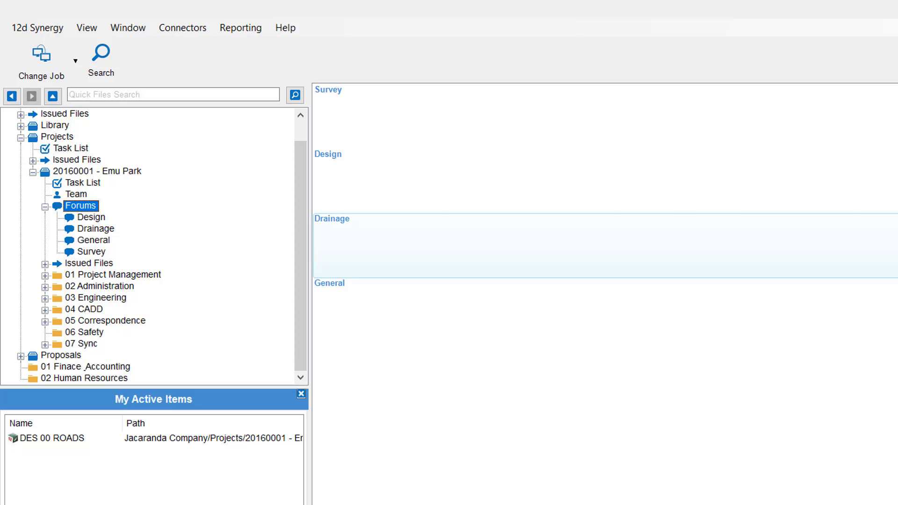
click(82, 265)
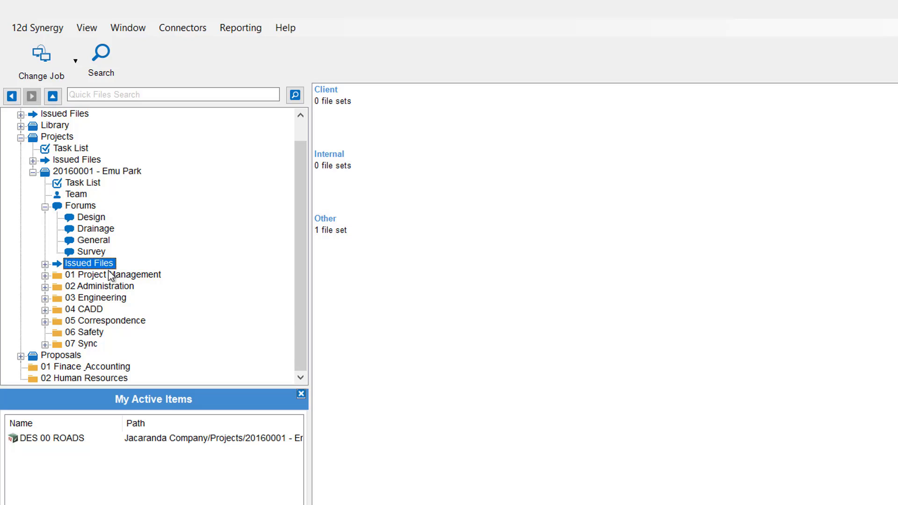
click(75, 195)
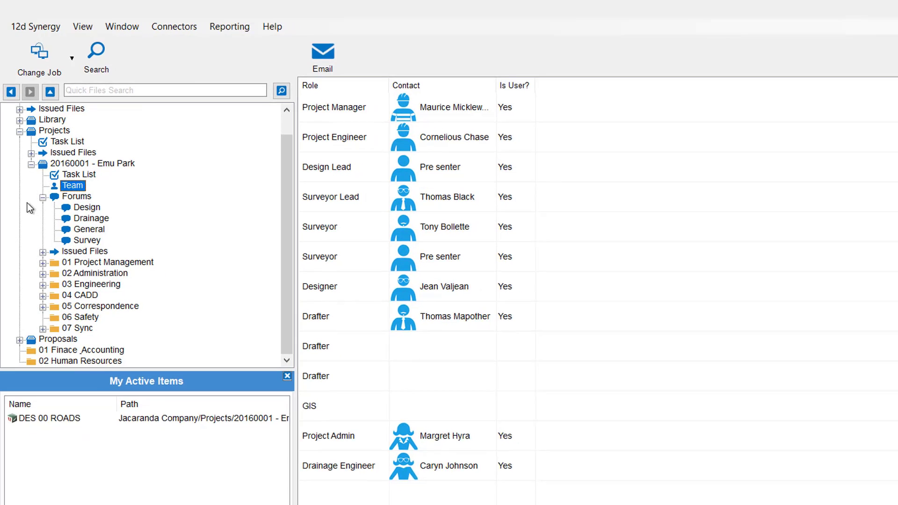
Step: Browse the Emu Park job's folders, opening 01 Project Management and expanding 04 CADD down to the 12d subfolder's contents
click(36, 169)
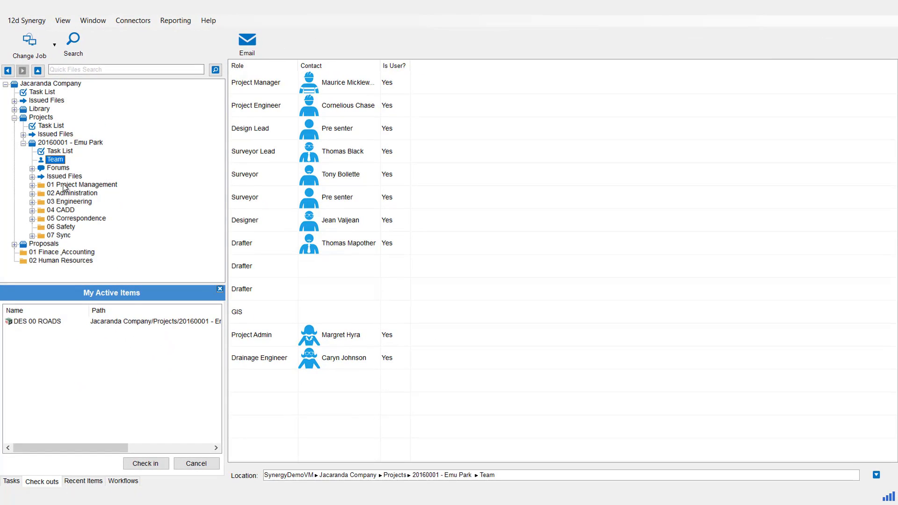
click(68, 205)
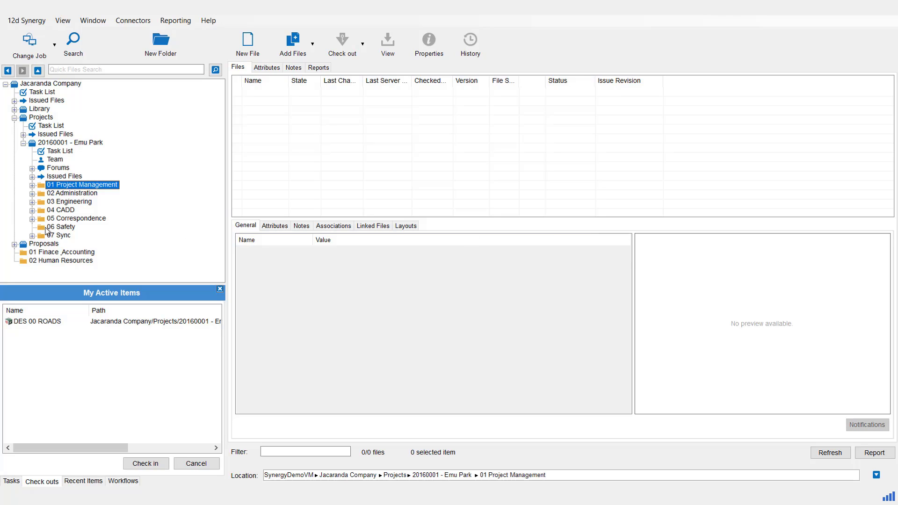
click(32, 210)
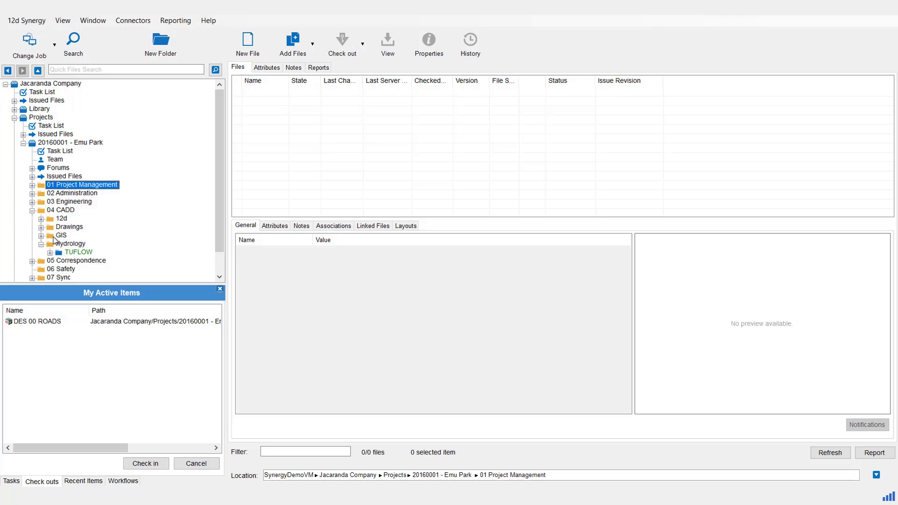
click(43, 218)
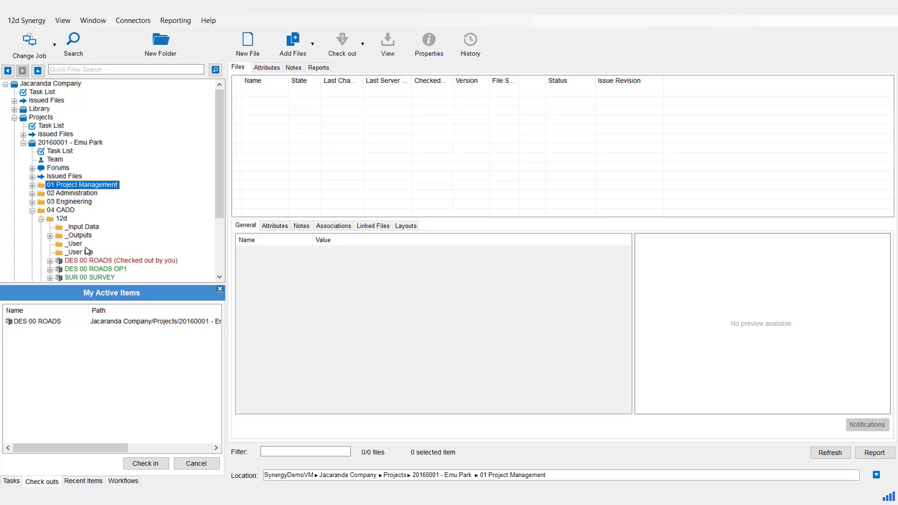
Step: Open the TUFLOW managed folder under 04 CADD > Hydrology in the Emu Park job
scroll(94, 234, down, 3)
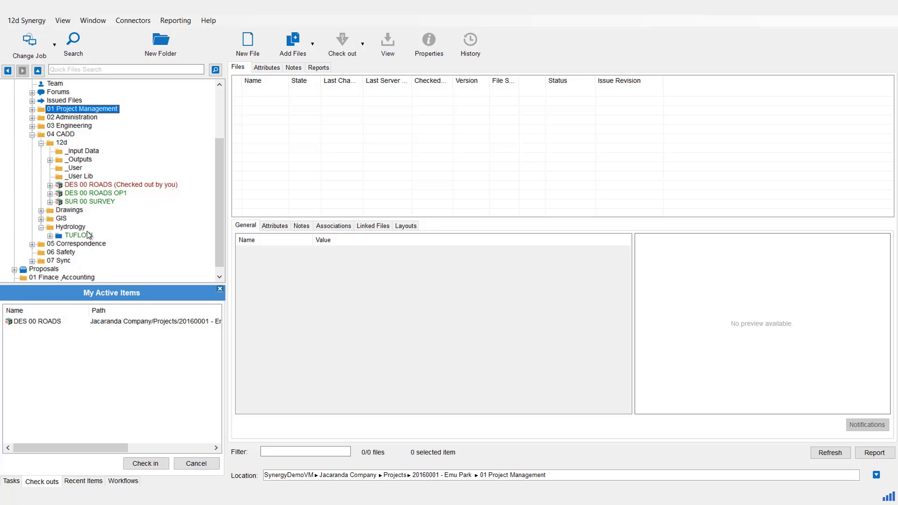
click(86, 236)
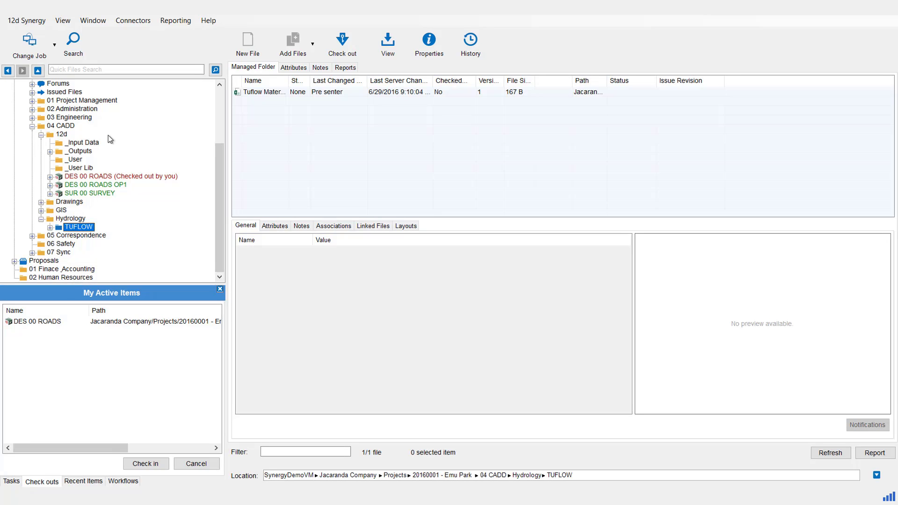
Step: Check the display option for the My Active Items window and view its tasks, check outs, recent items and workflows
click(93, 21)
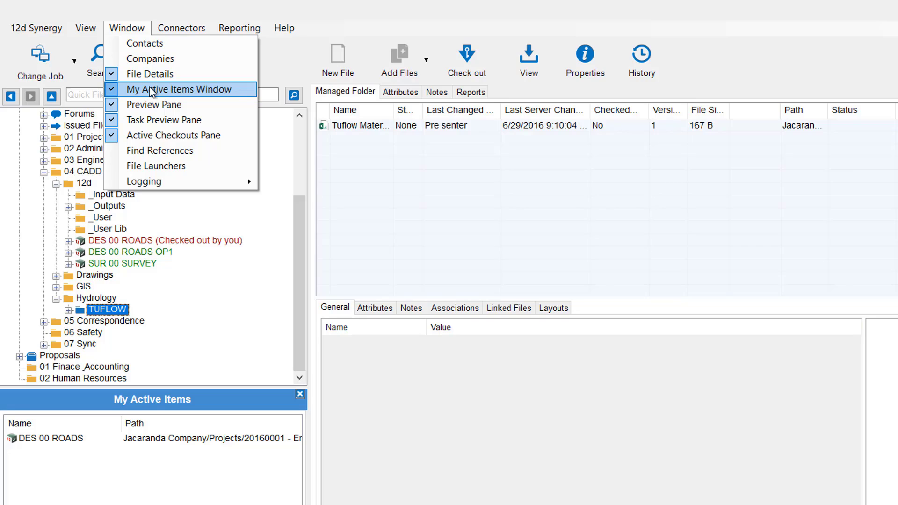
click(164, 91)
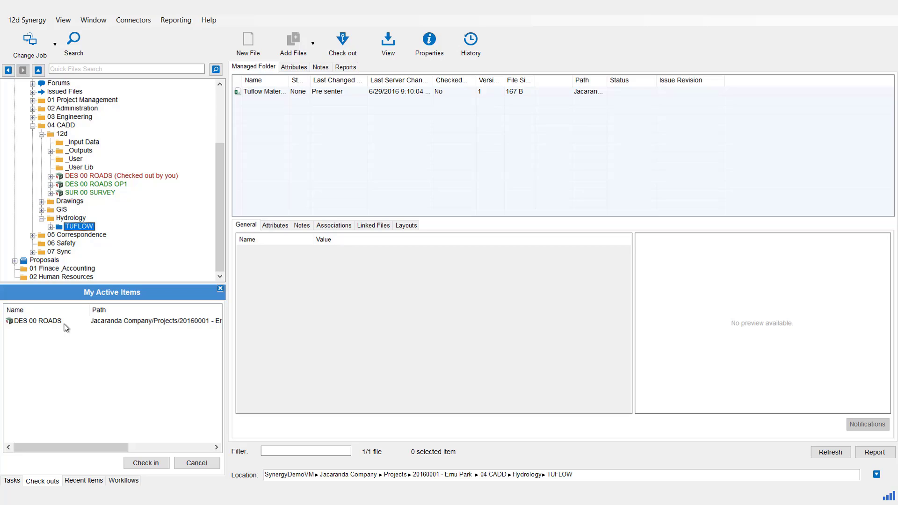
click(13, 481)
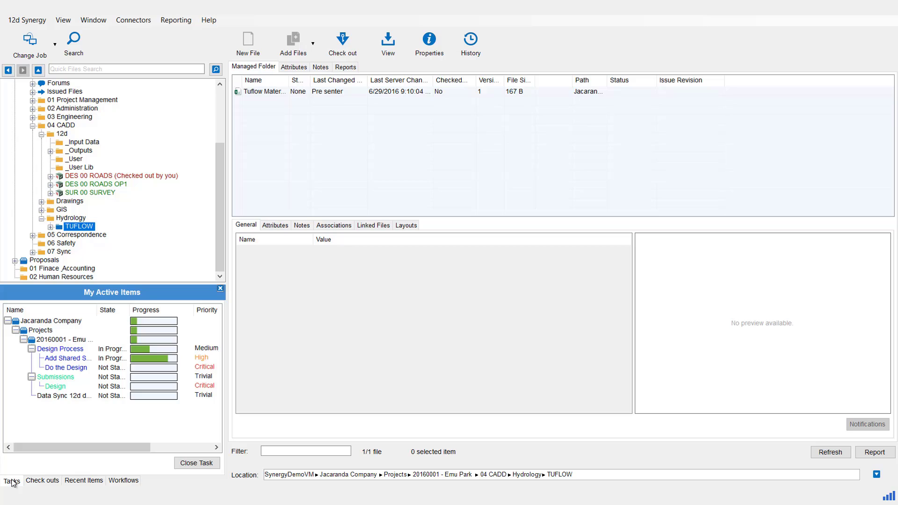
click(43, 481)
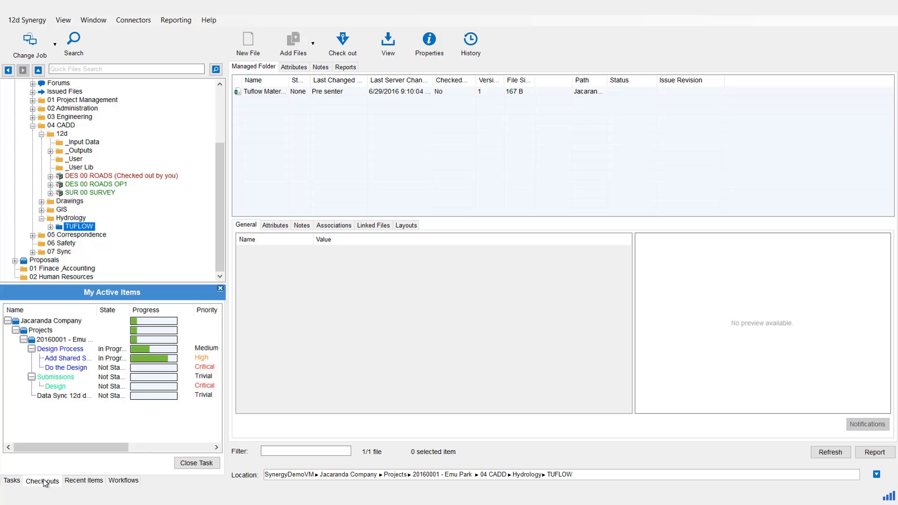
click(82, 481)
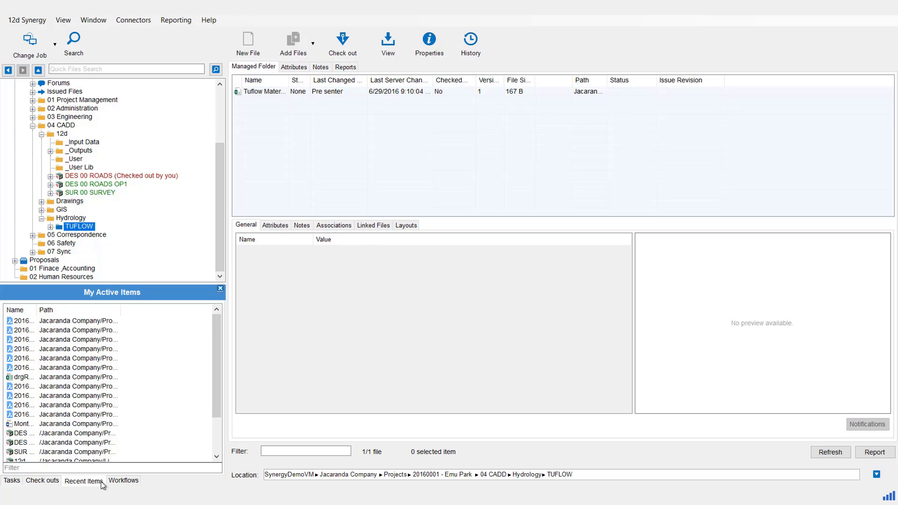
click(126, 486)
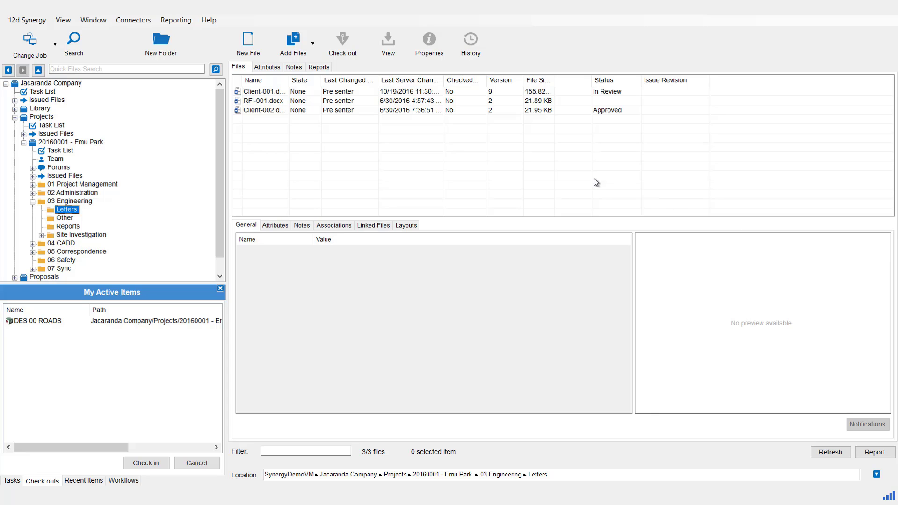
Step: View the details of Client-001.docx in the Engineering letters and the SUR 00 SURVEY project in the 12d folder of 04 CADD
click(259, 92)
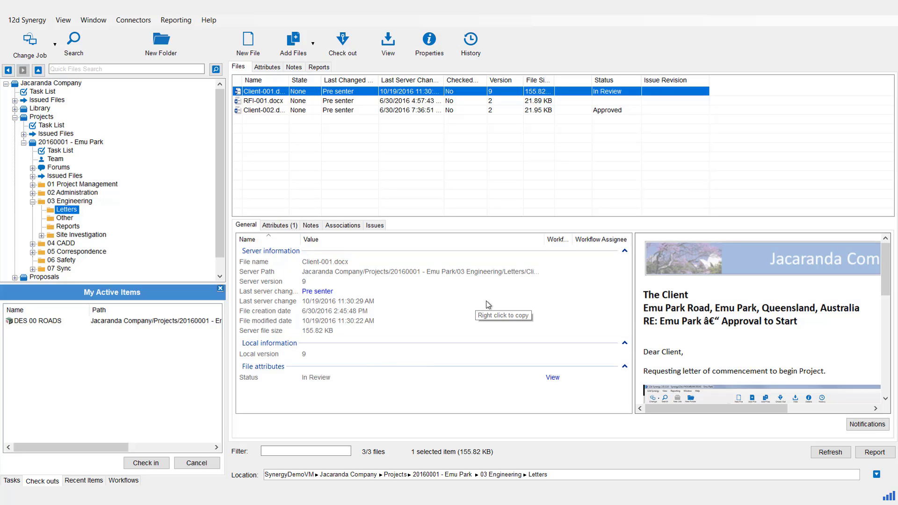
click(33, 243)
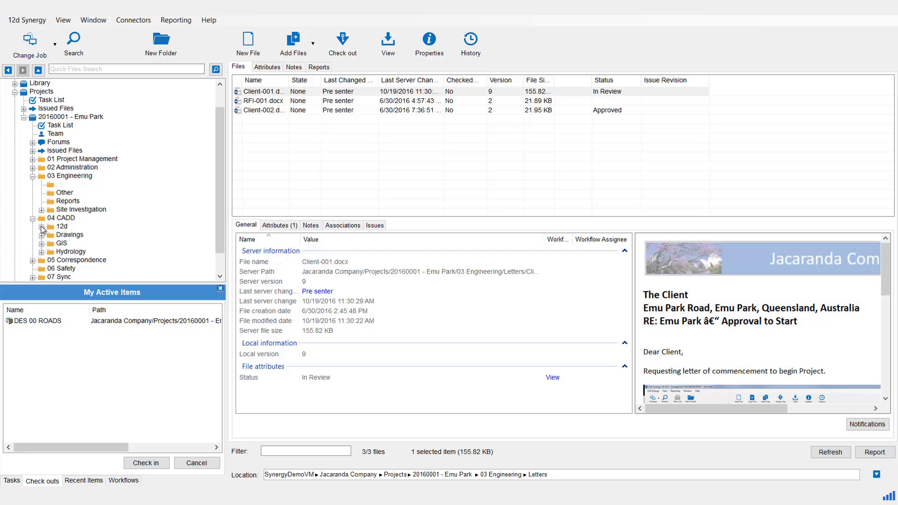
click(42, 227)
scroll(63, 213, down, 4)
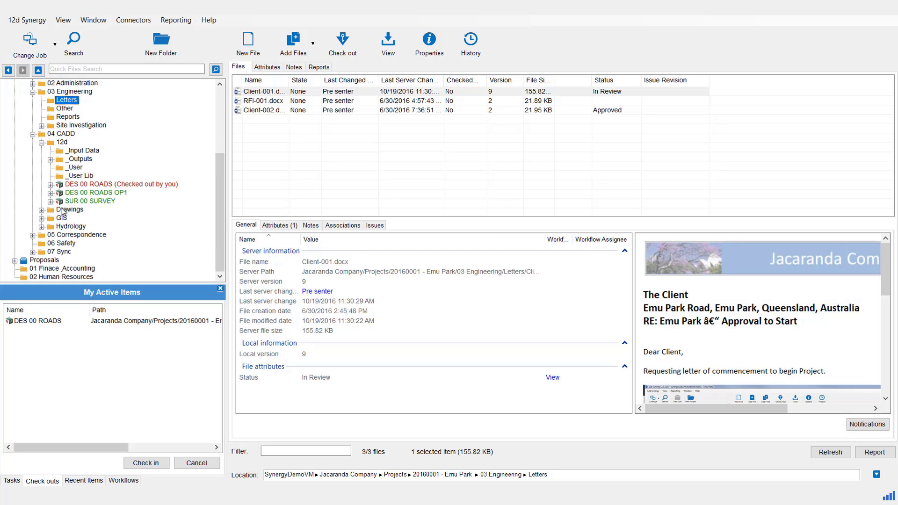
click(73, 203)
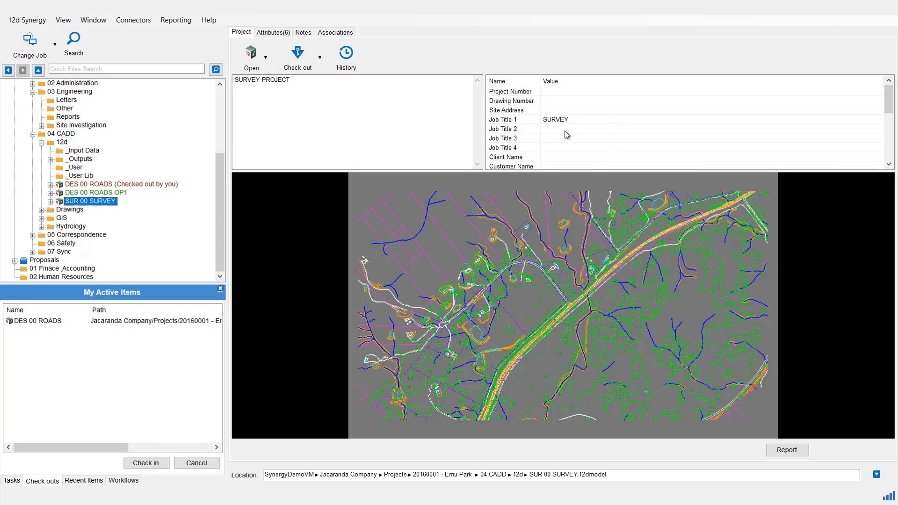
Step: Collapse the 04 CADD folder and open Meeting Minutes under 02 Administration
click(33, 134)
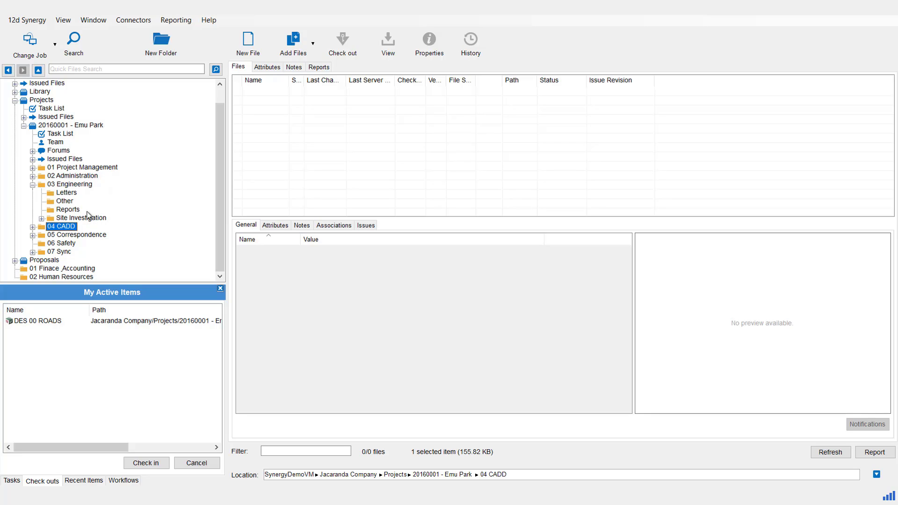
click(32, 175)
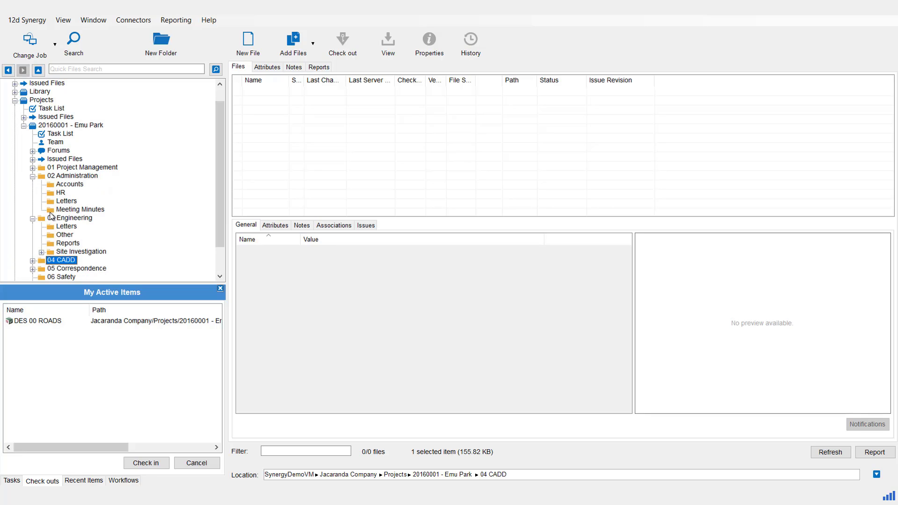
click(58, 210)
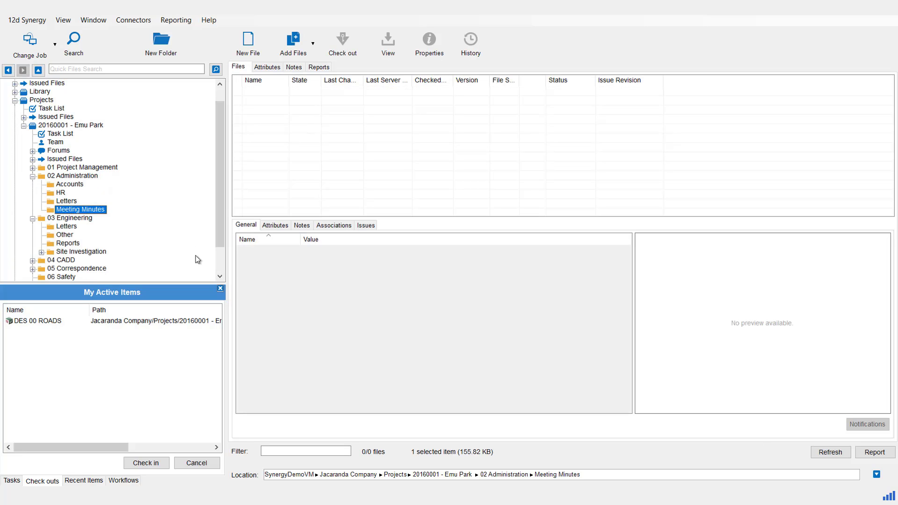
Step: Switch to File Explorer and check the Client subfolder's contents in 12dSynergy\Training\Client, returning to the parent folder
mouse_move(202, 500)
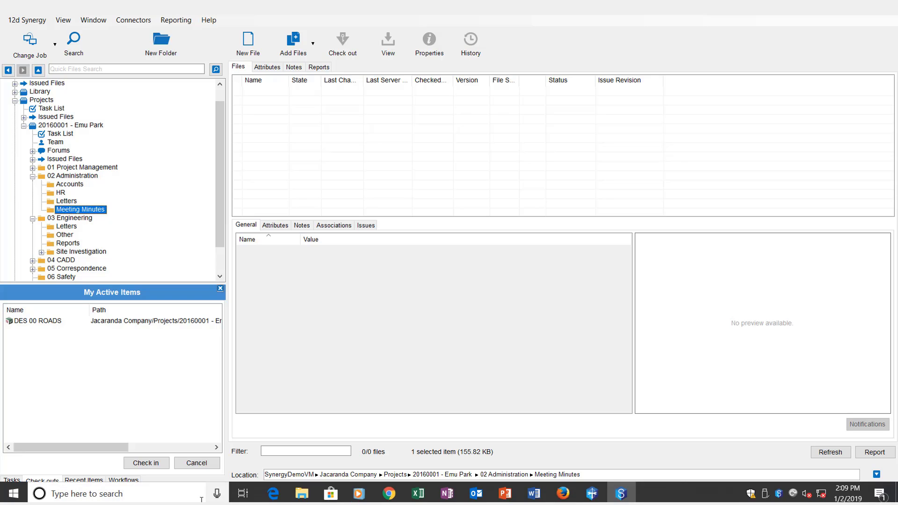
click(301, 494)
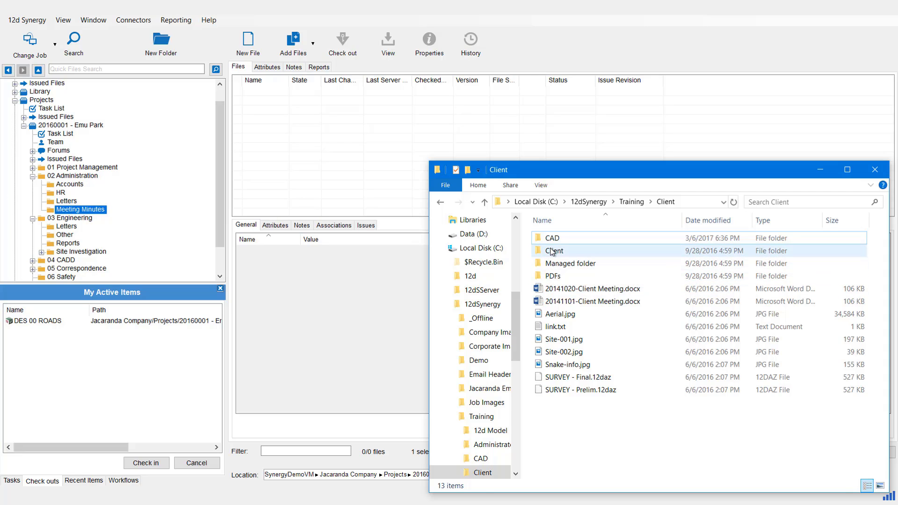
click(554, 252)
double_click(553, 252)
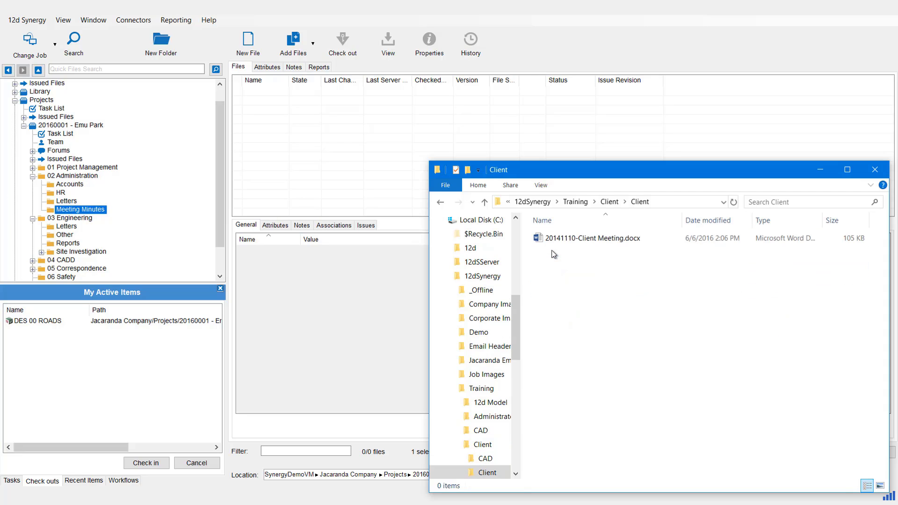
click(609, 202)
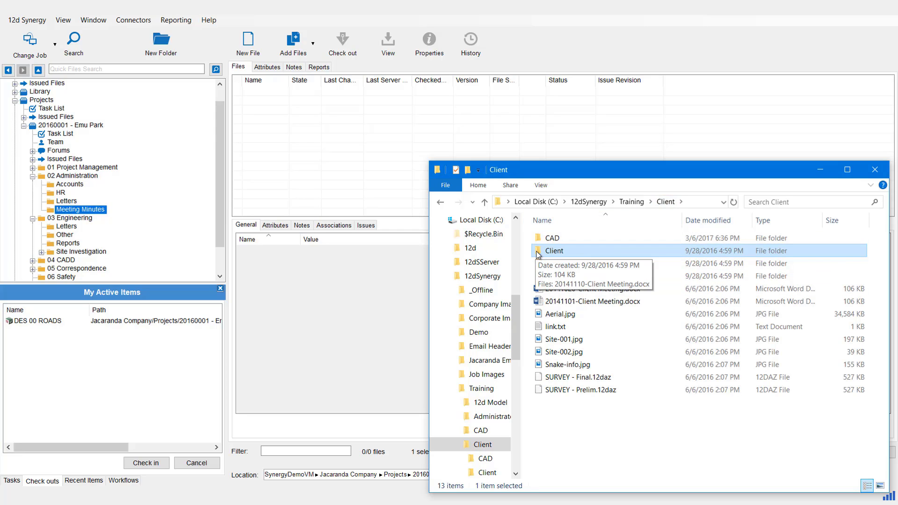
Step: Upload the Client folder from File Explorer into Meeting Minutes, checking its contents down to 20141110-Client Meeting.docx in the upload preview
drag(538, 254, 98, 210)
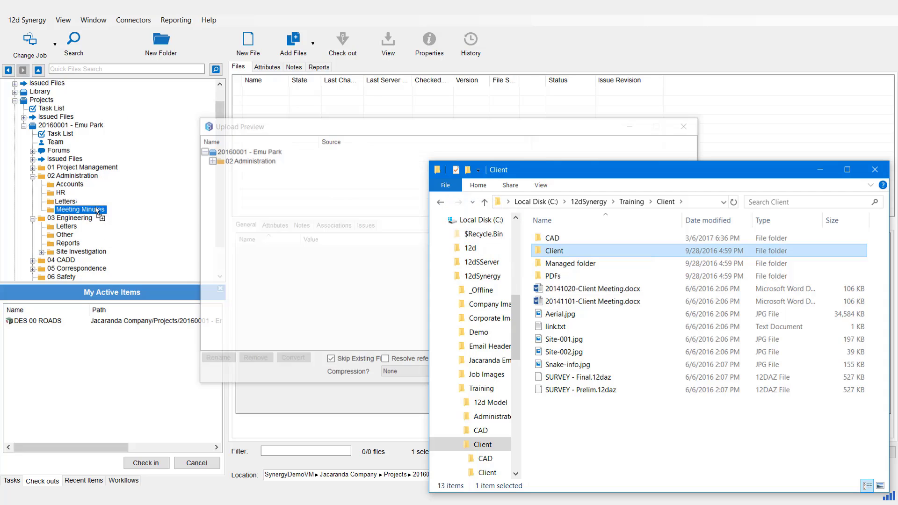
click(296, 127)
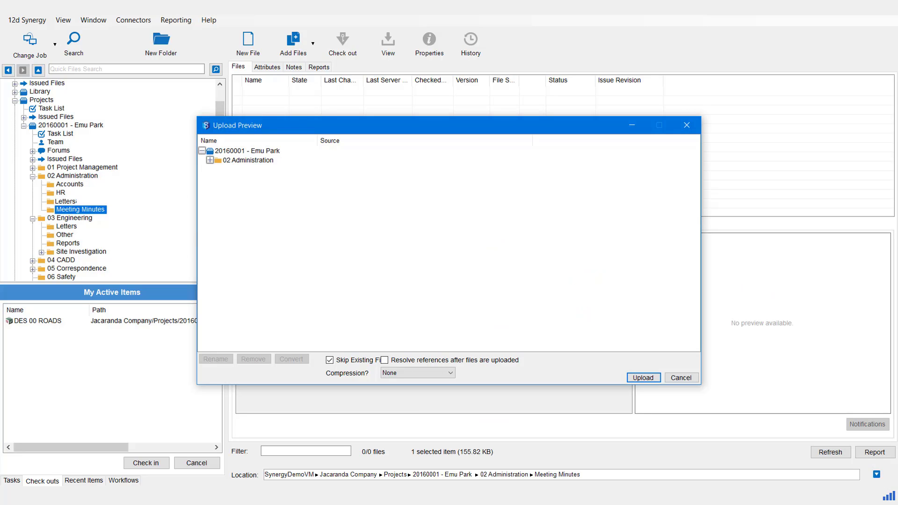
click(210, 160)
click(217, 169)
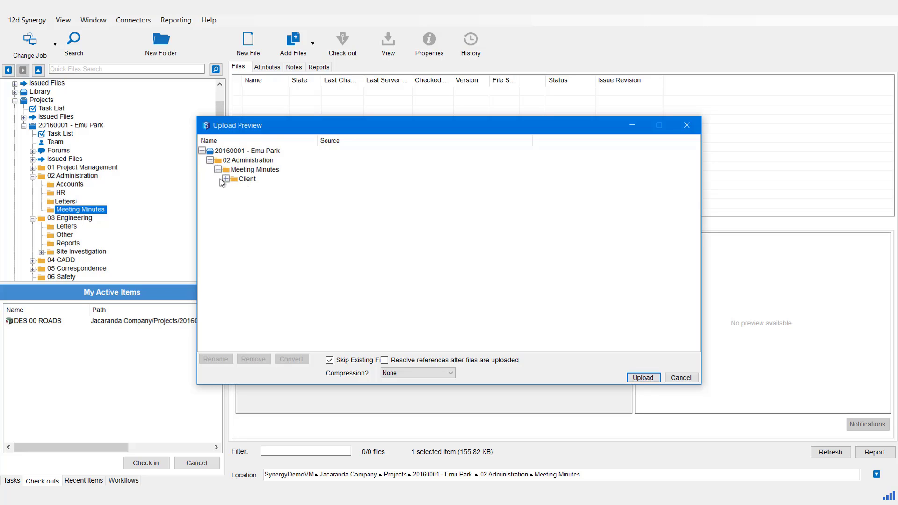
click(226, 179)
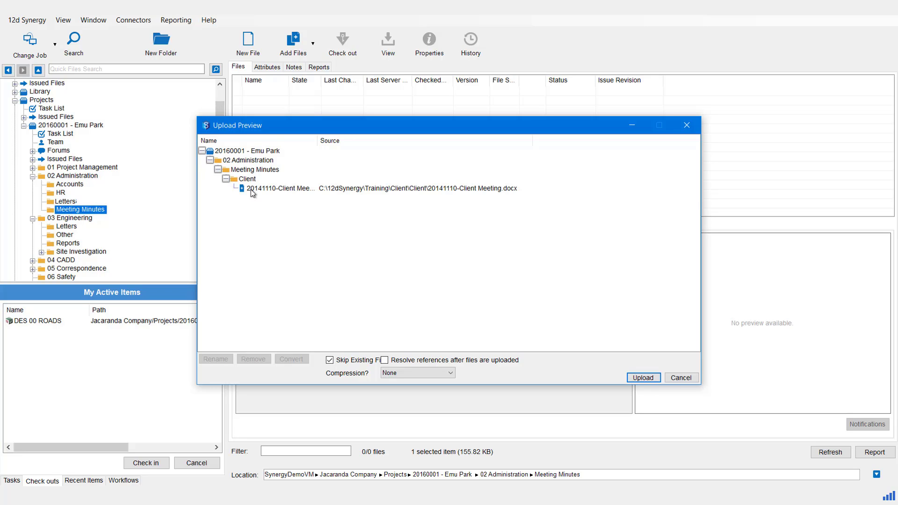
click(276, 190)
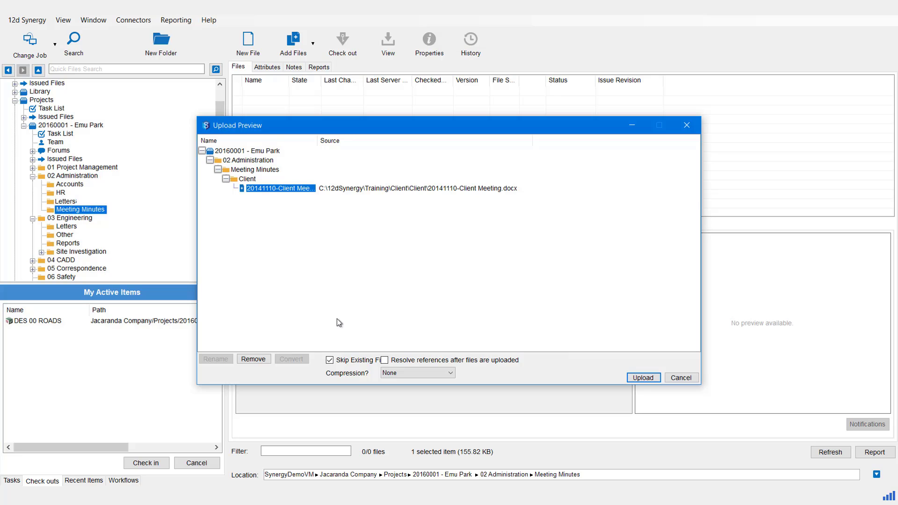
click(643, 378)
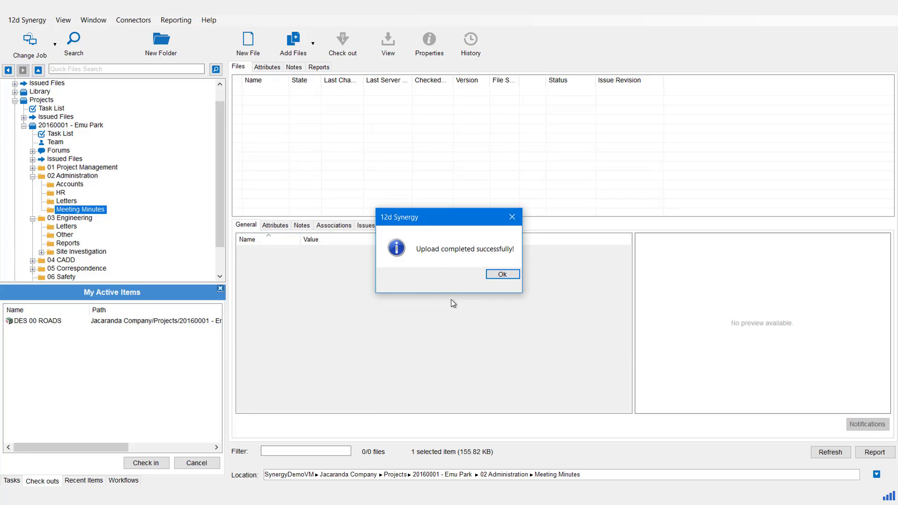
click(502, 276)
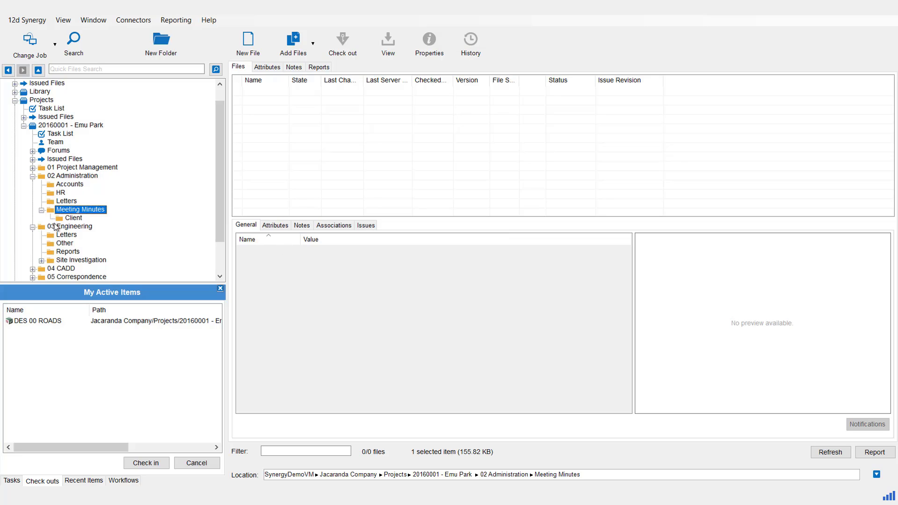
Step: Open the uploaded Client folder, widen its file name column and view the details of 20141110-Client Meeting.docx
click(71, 218)
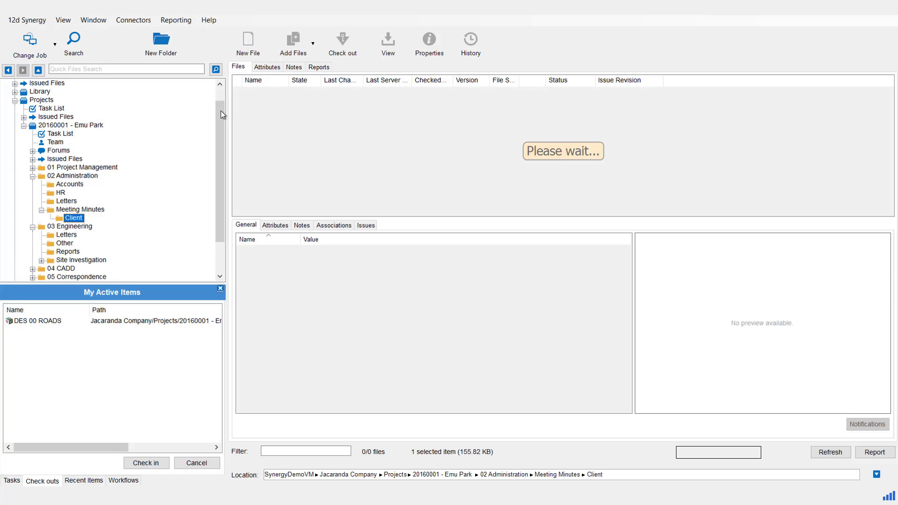
drag(289, 80, 360, 93)
click(308, 91)
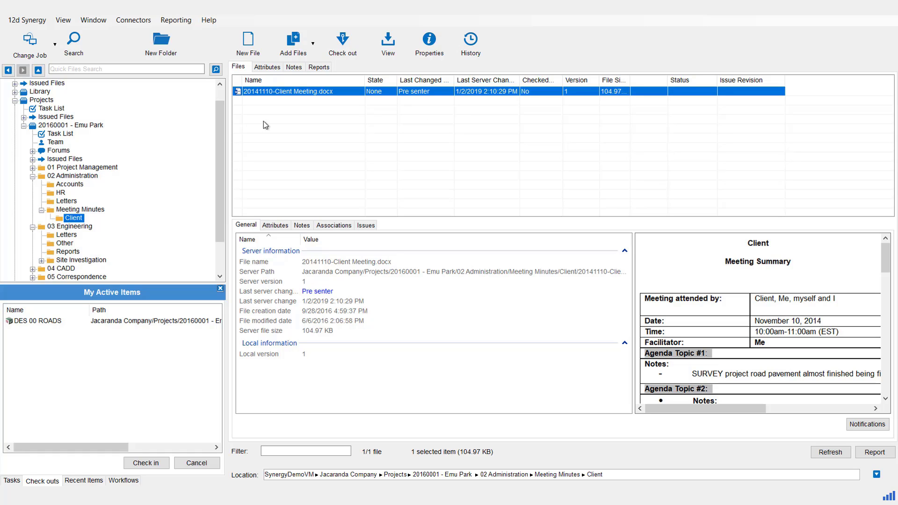
Step: Choose 20141020-Client Meeting.docx and 20141101-Client Meeting.docx from C:\12dSynergy\Training\Client as files to add to the Client folder
click(295, 47)
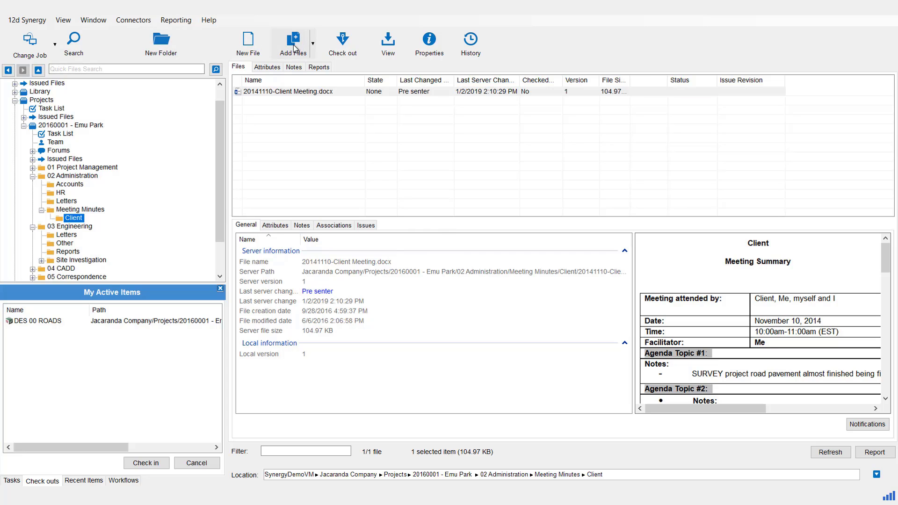
drag(258, 22, 444, 59)
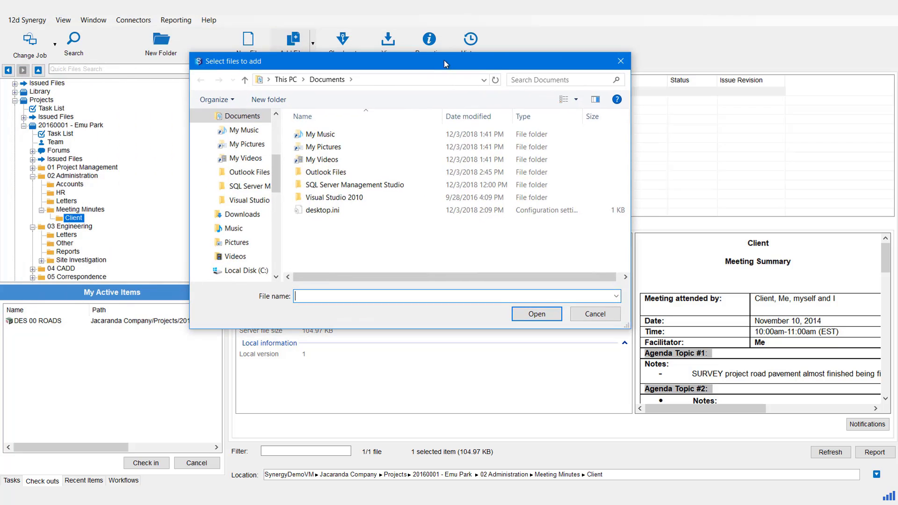
click(243, 272)
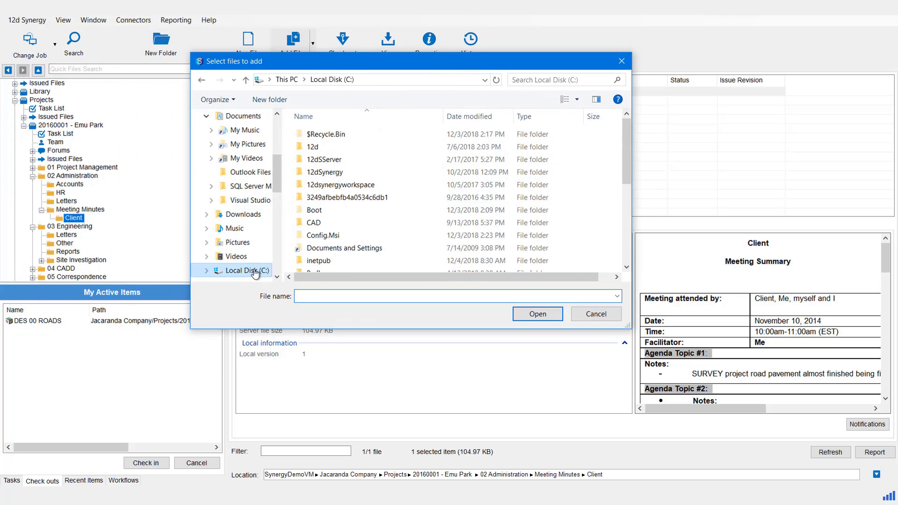
double_click(322, 174)
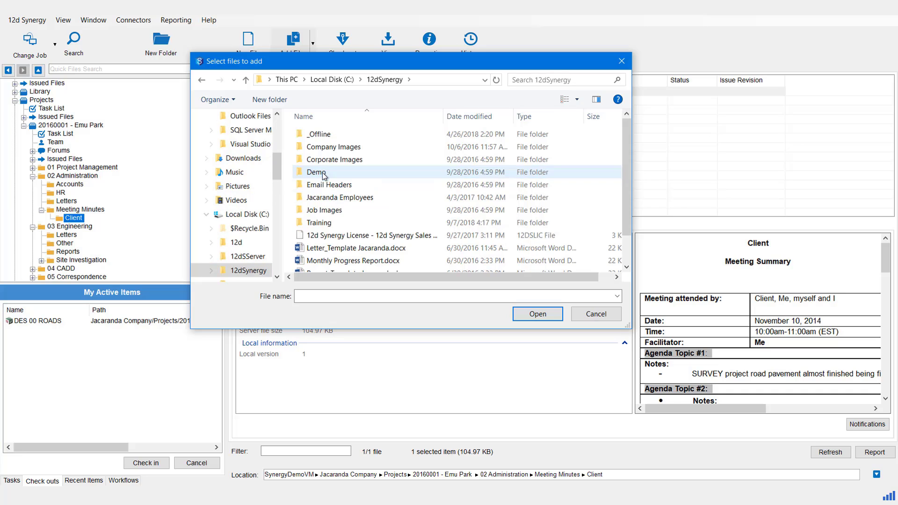
double_click(333, 223)
click(323, 173)
double_click(323, 174)
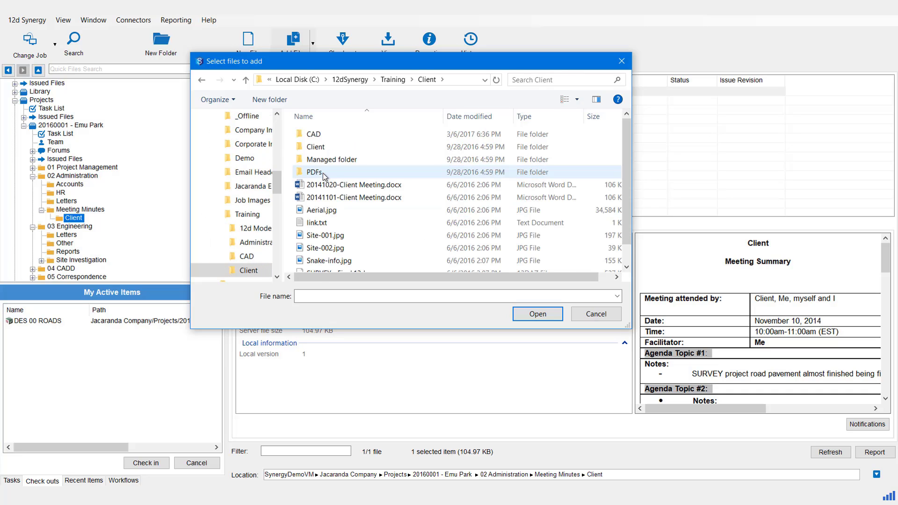
click(327, 184)
ctrl+click(331, 198)
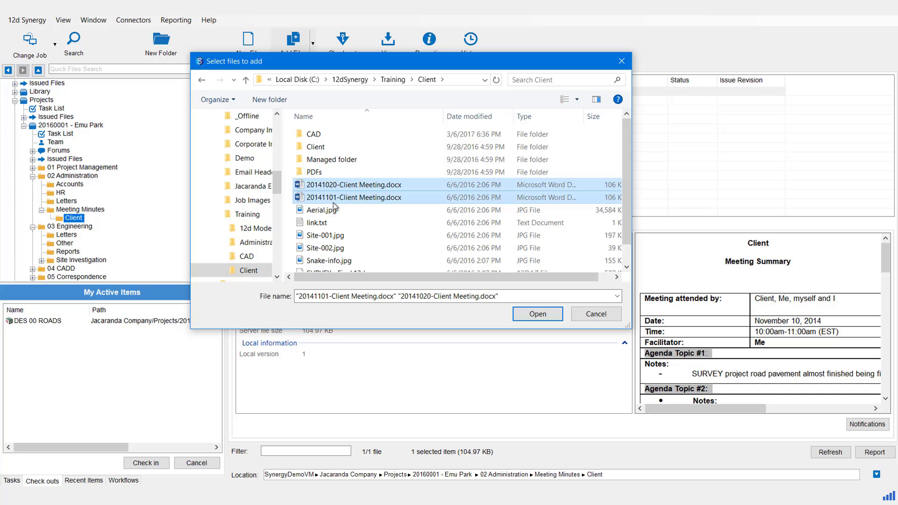
click(544, 320)
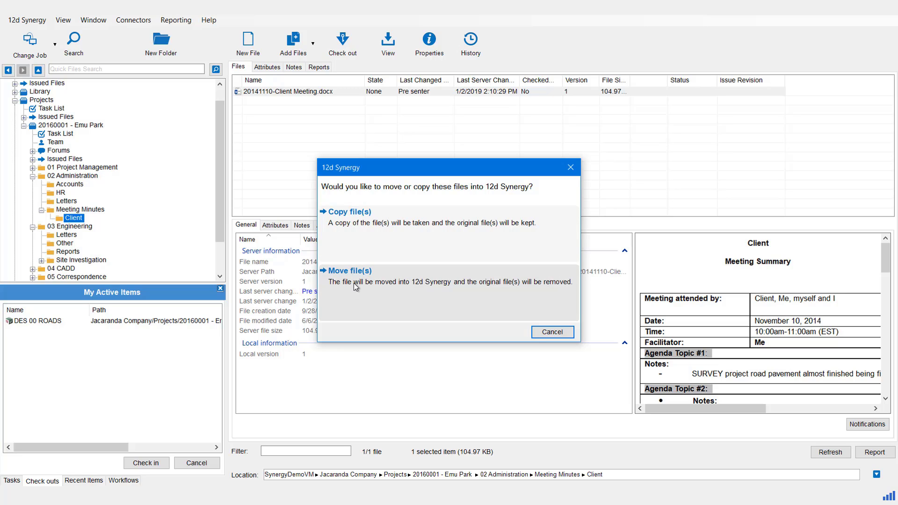
Step: Add the chosen files as copies, keeping the originals, and submit the manual change description "Meeting Minutes"
click(350, 224)
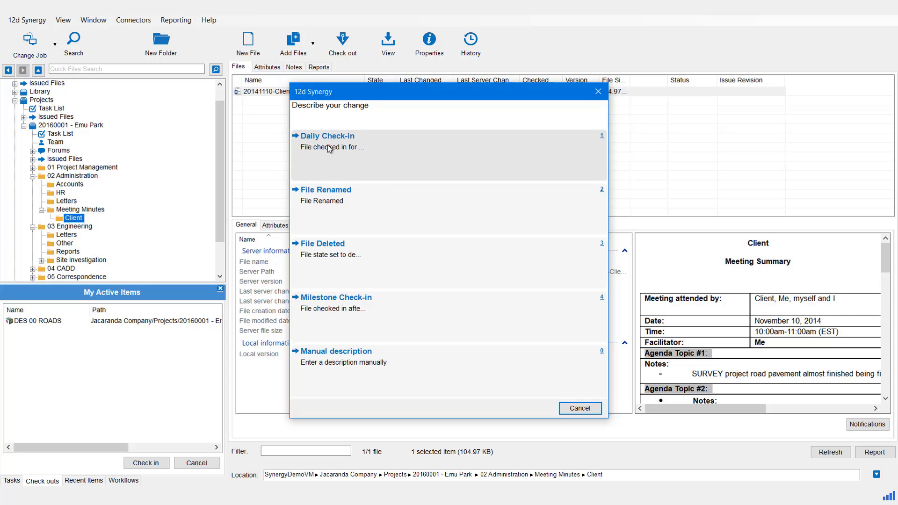
click(329, 353)
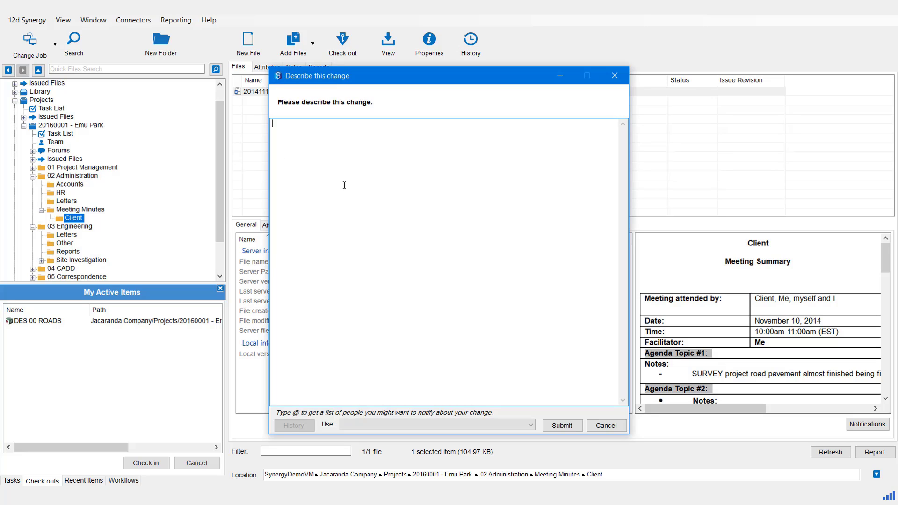
text(Meeting Minutes)
click(562, 426)
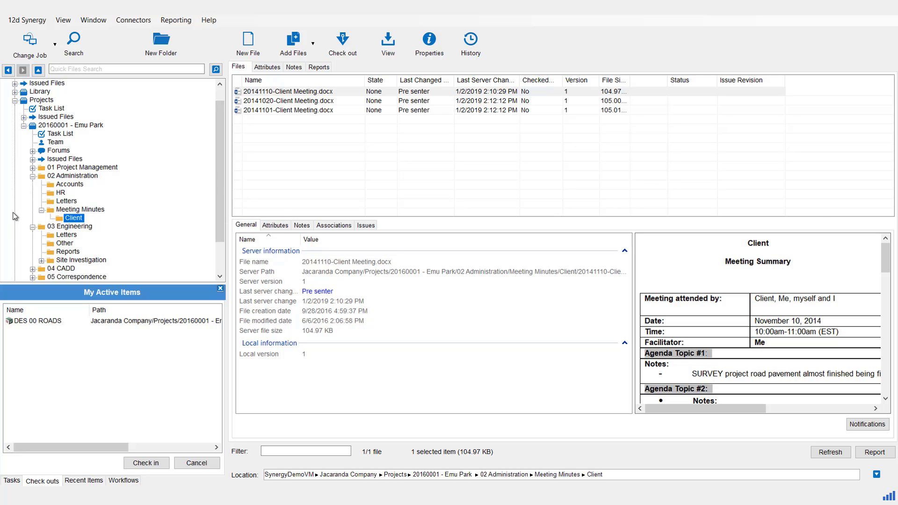
Step: Create a folder named Internal under Meeting Minutes with allowable file types doc* and pdf, and open it
click(69, 211)
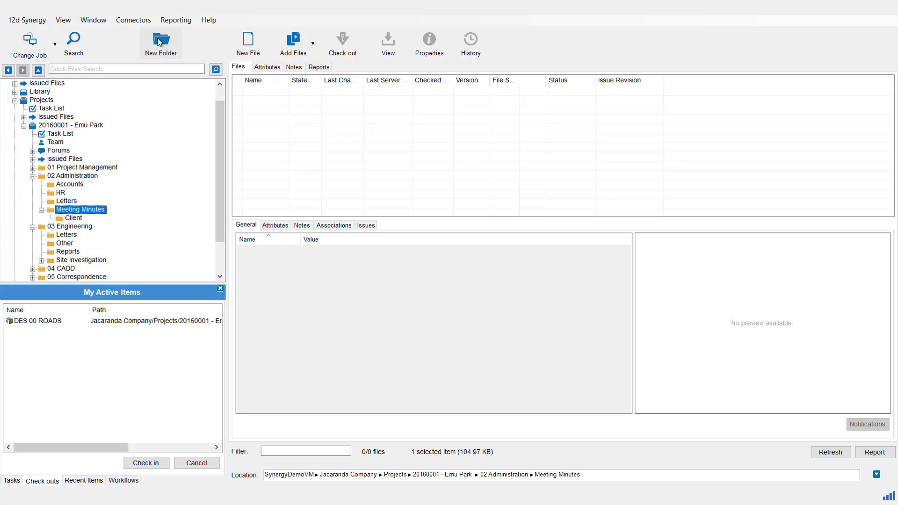
click(159, 42)
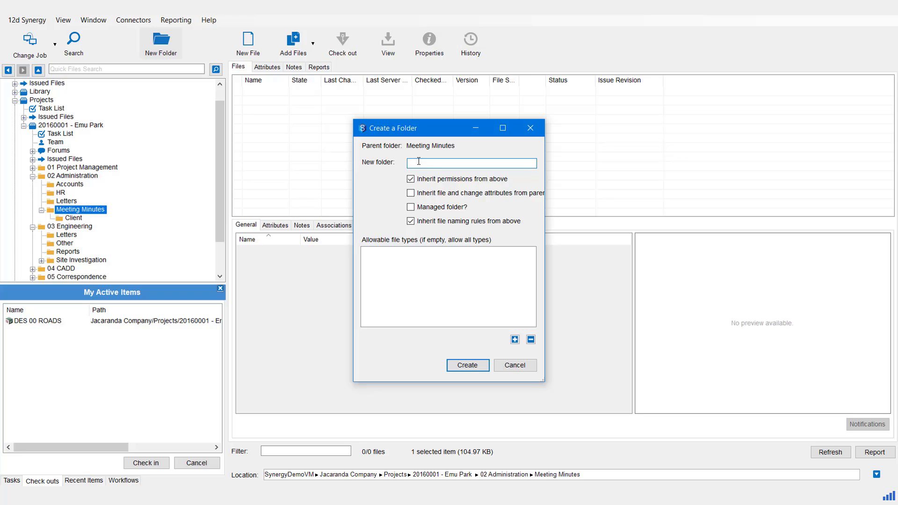
text(Internal)
click(515, 340)
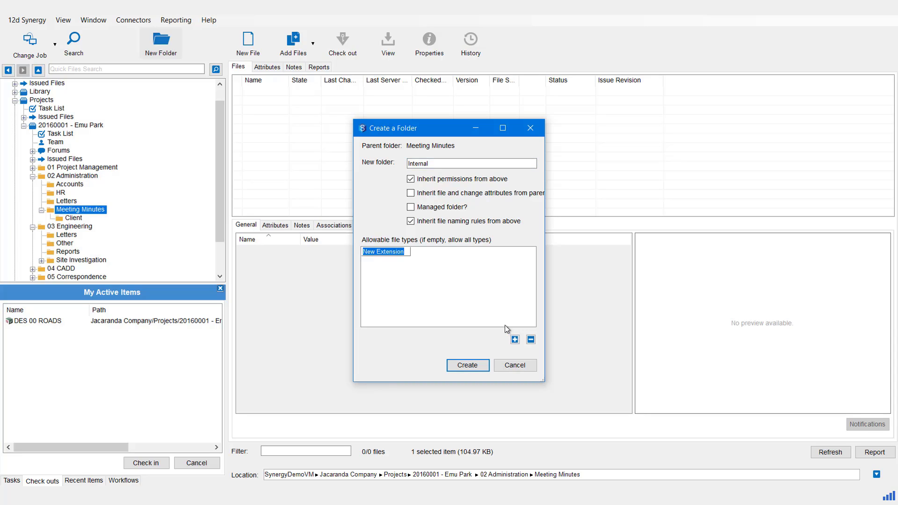
text(doc*)
click(515, 340)
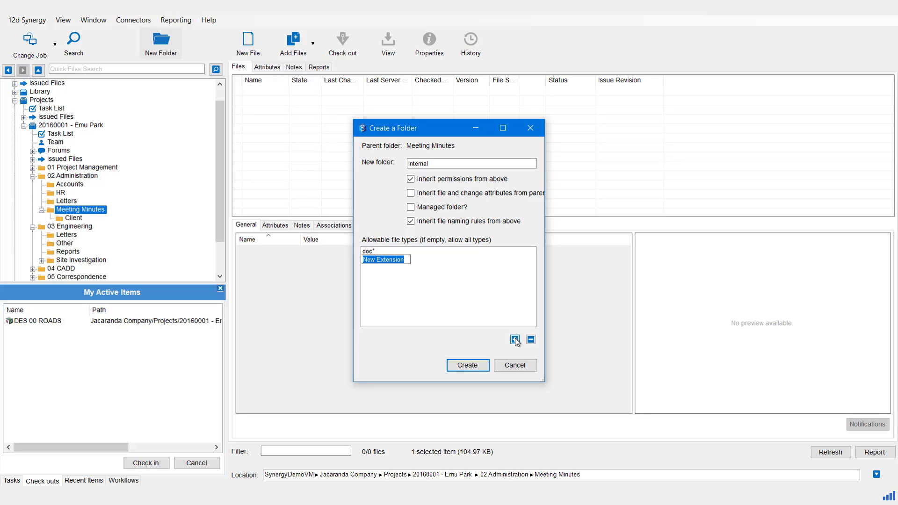
text(pdf)
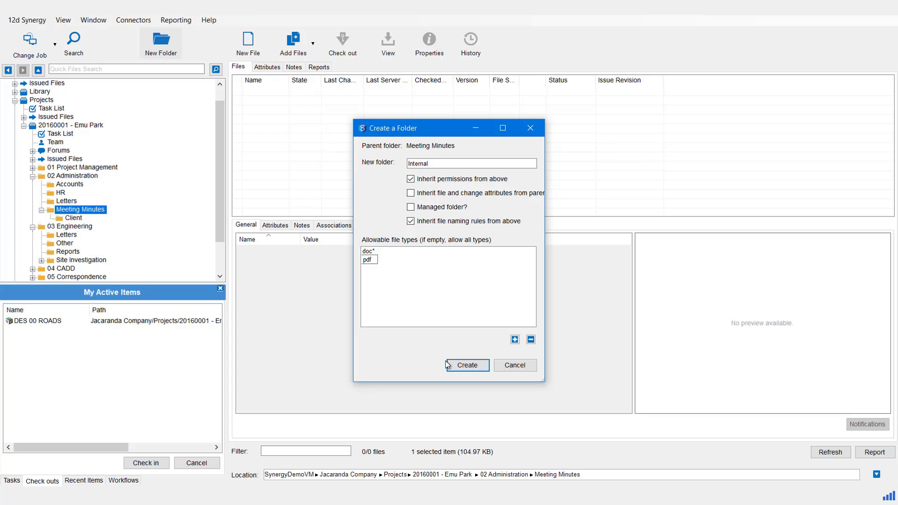
click(462, 366)
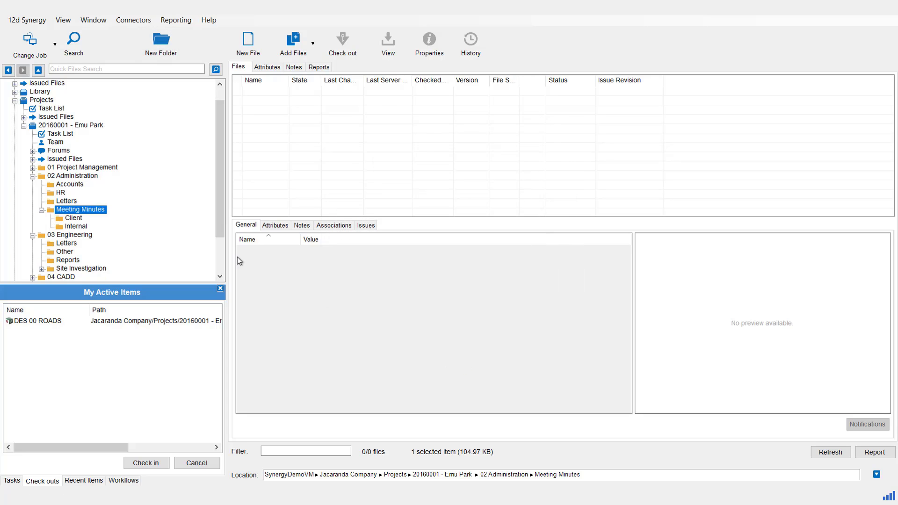
click(77, 226)
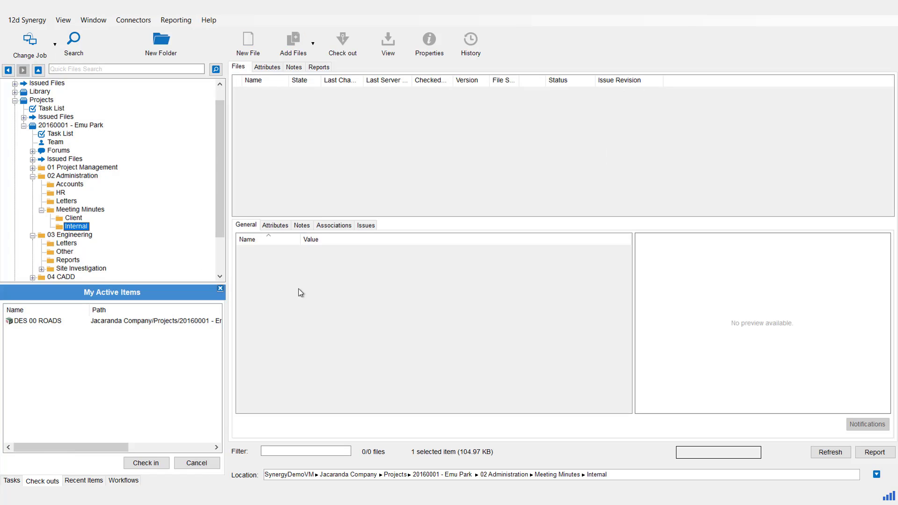
Step: Create a new file named RFI-002 in the 03 Engineering Letters folder from the Word template Letter_Template Jacaranda.docx
click(67, 244)
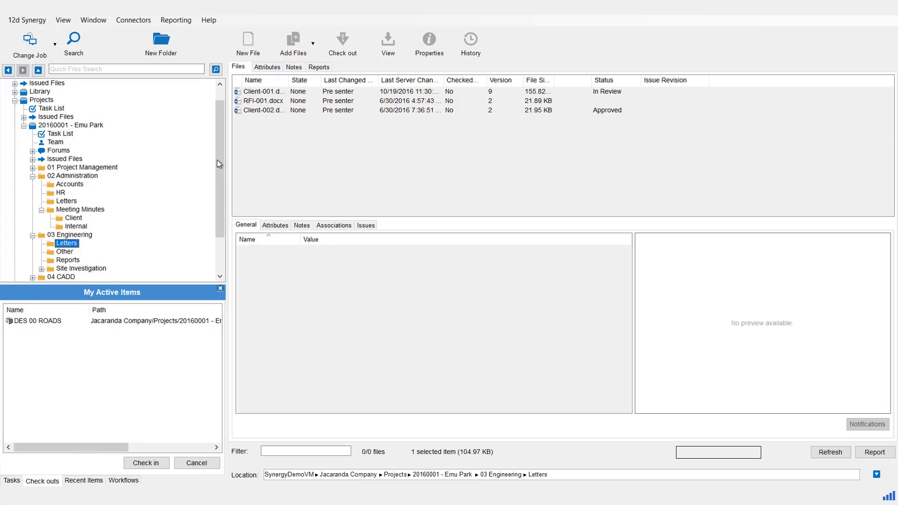
drag(217, 160, 224, 192)
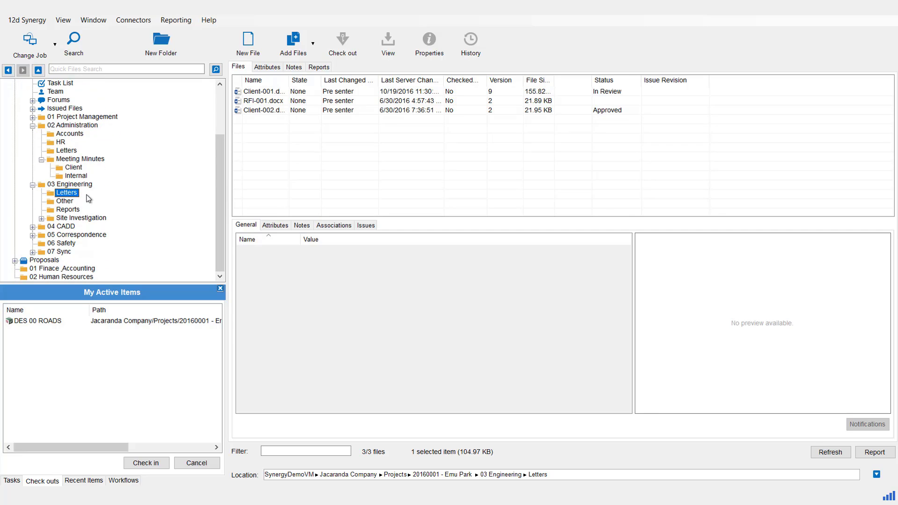
click(249, 43)
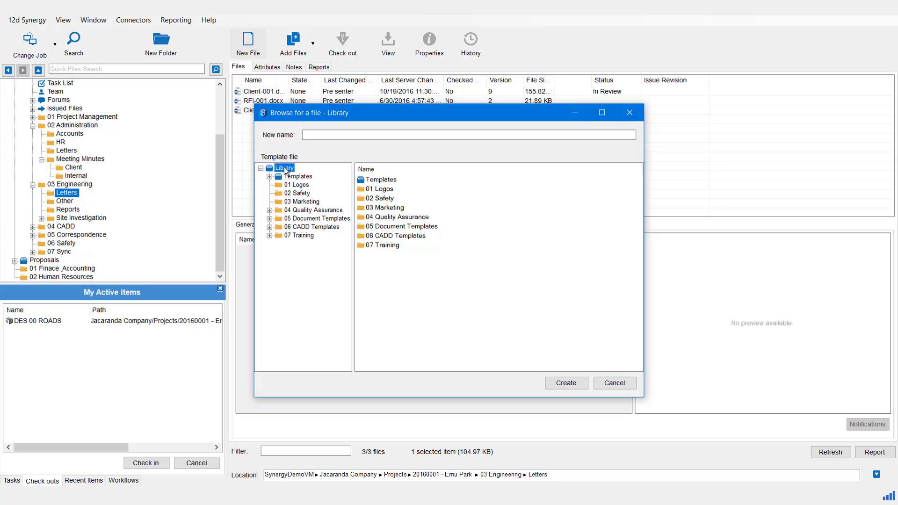
click(270, 219)
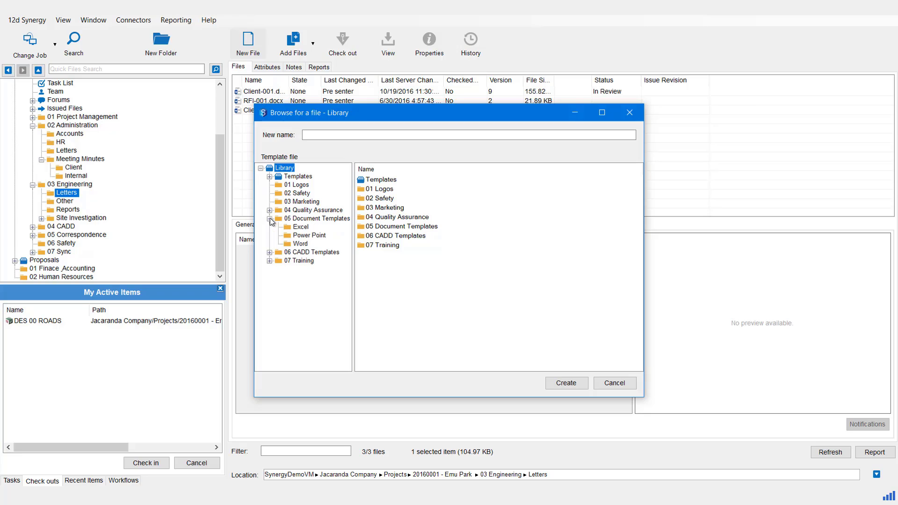
click(300, 244)
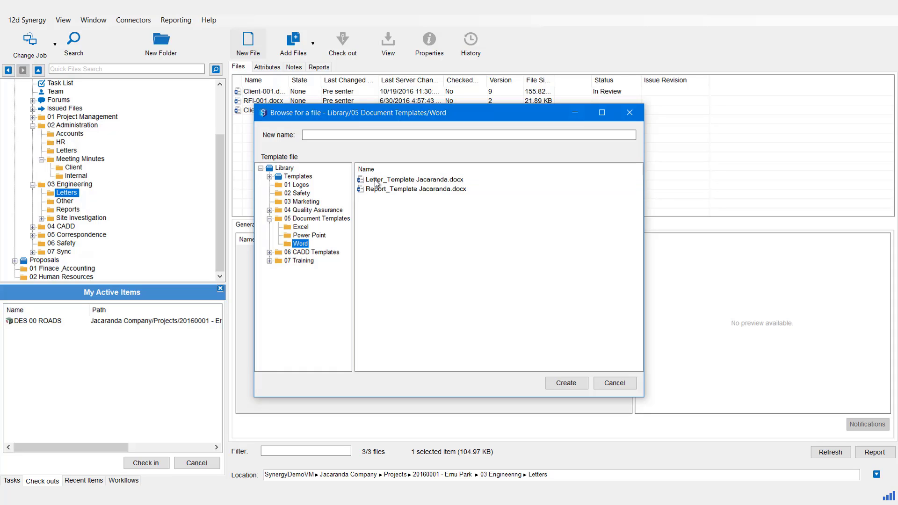
click(376, 182)
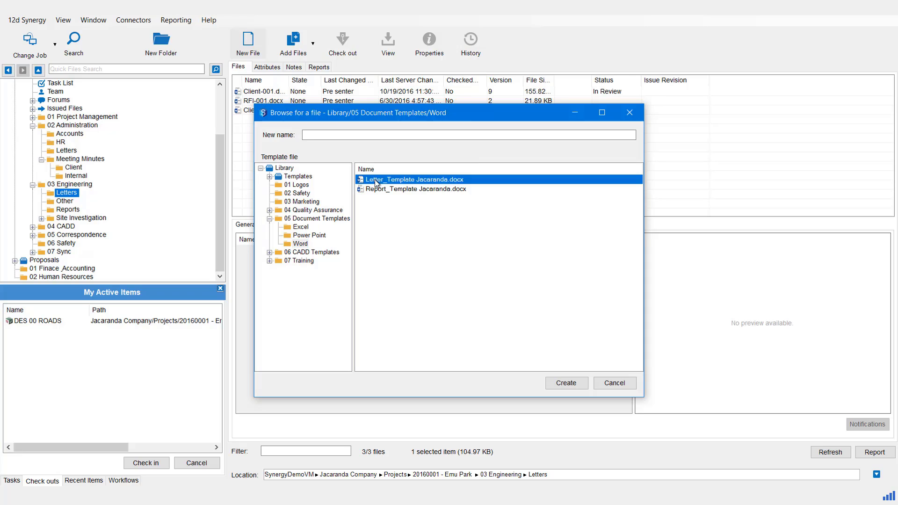
click(333, 134)
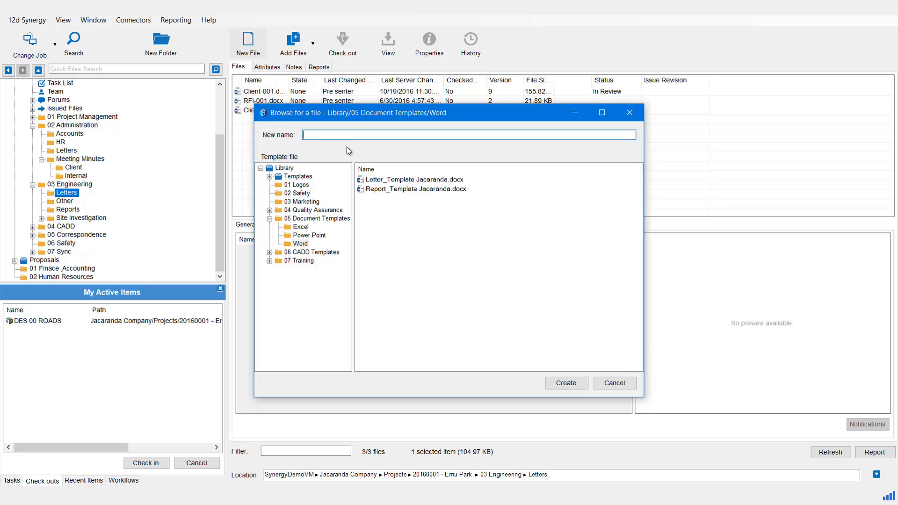
text(RFI-002)
click(387, 182)
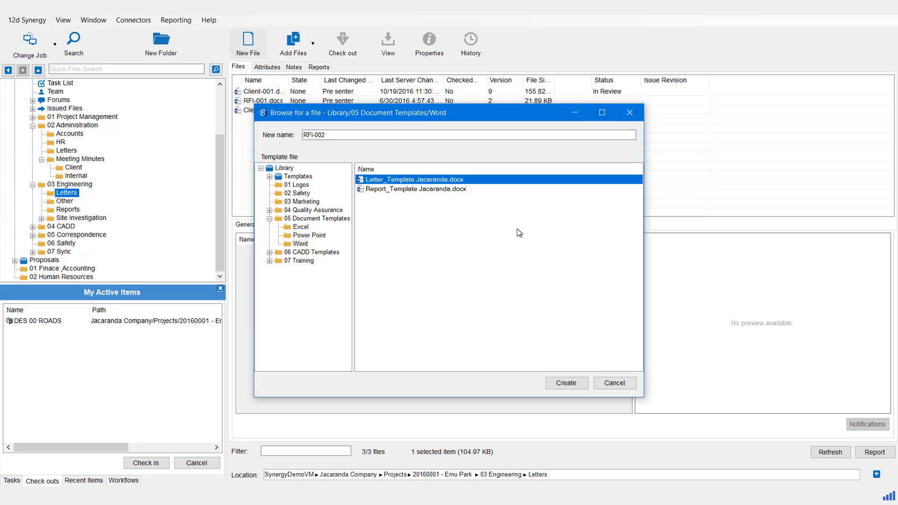
click(567, 384)
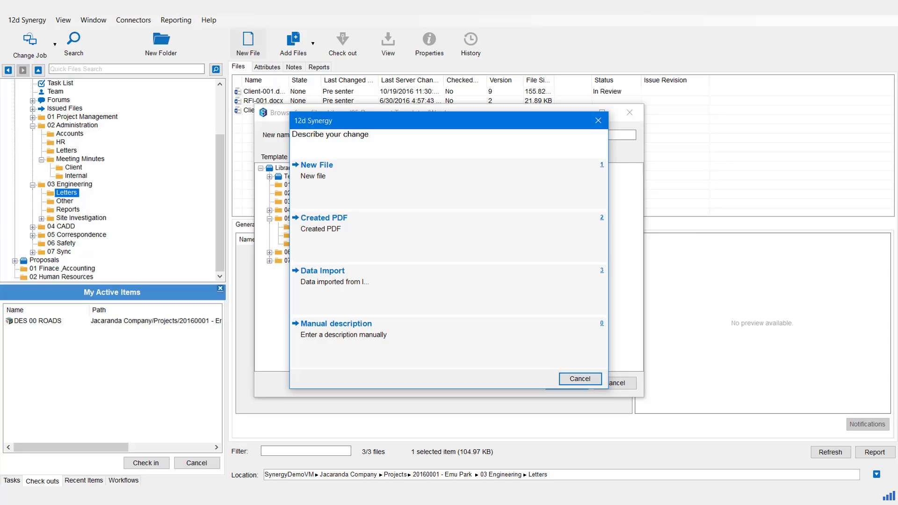
Step: Describe the change as New File, resolve the Subject attribute as "For Information Request", and choose Do Nothing for opening the file
click(316, 169)
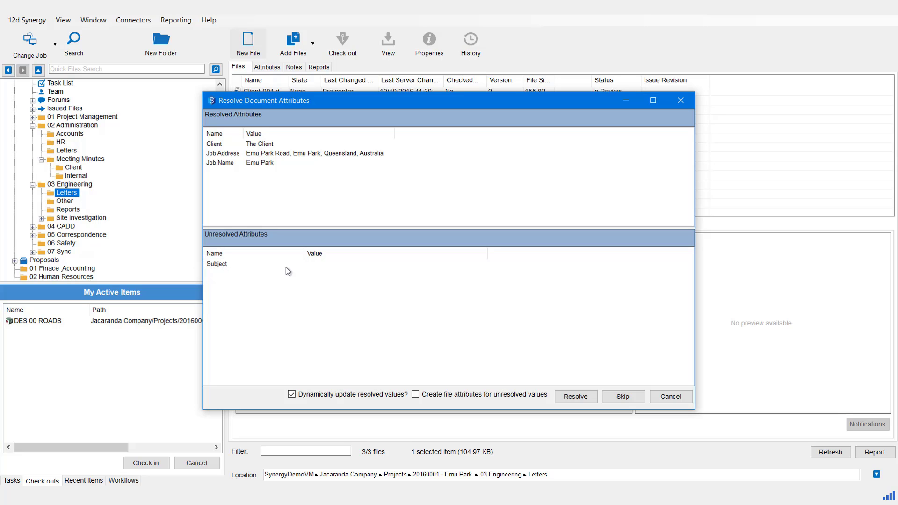
click(310, 263)
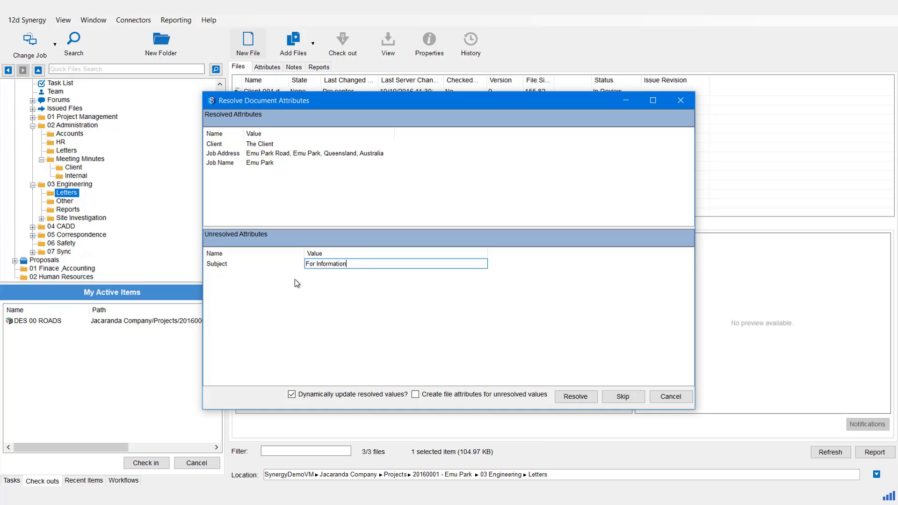
text(Request)
click(567, 398)
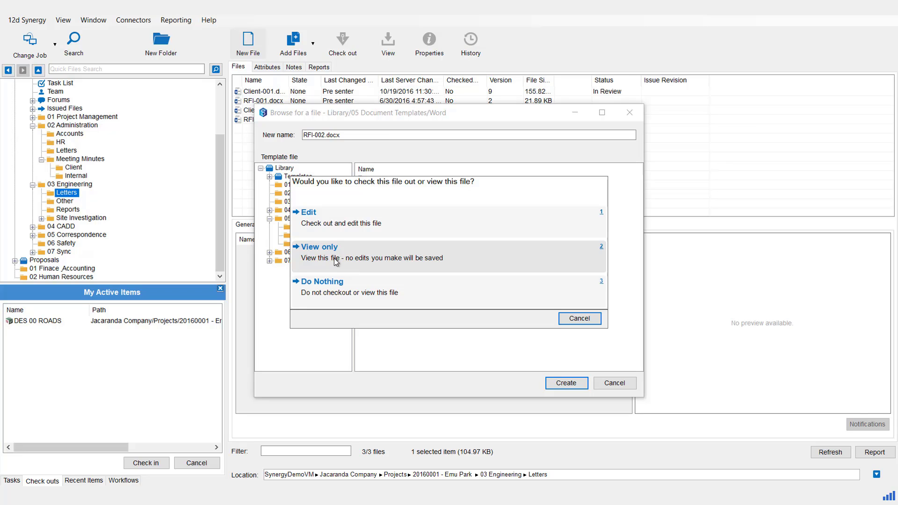
click(330, 290)
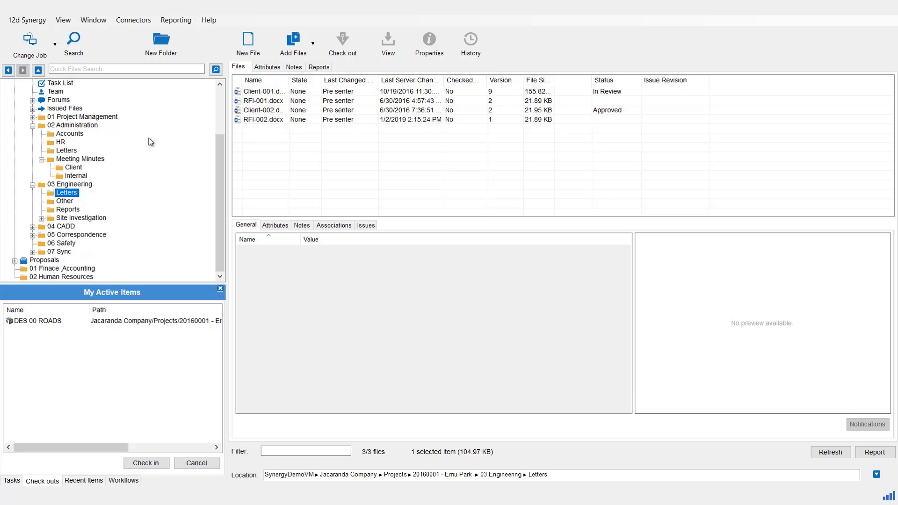
Step: Copy Site-001.jpg and Site-002.jpg from the local Training\Client folder into the Site Investigation Photos folder, keeping the originals
click(42, 218)
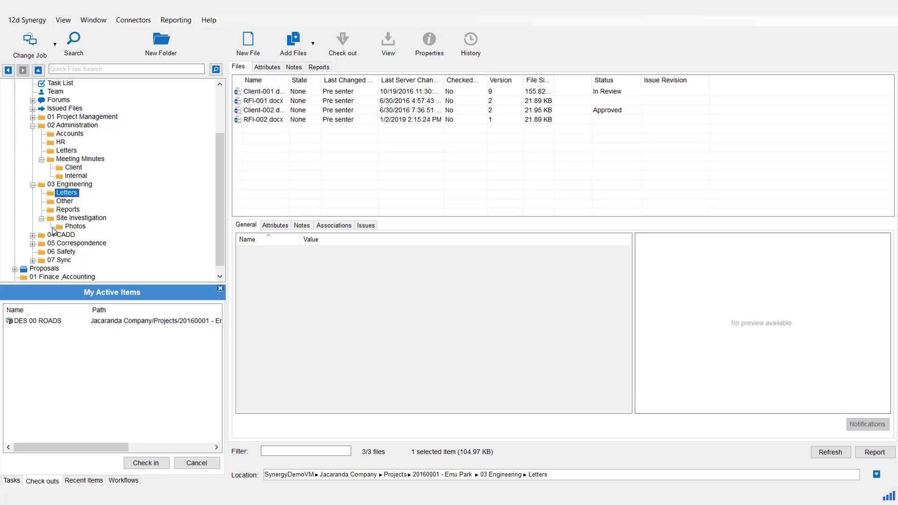
click(70, 227)
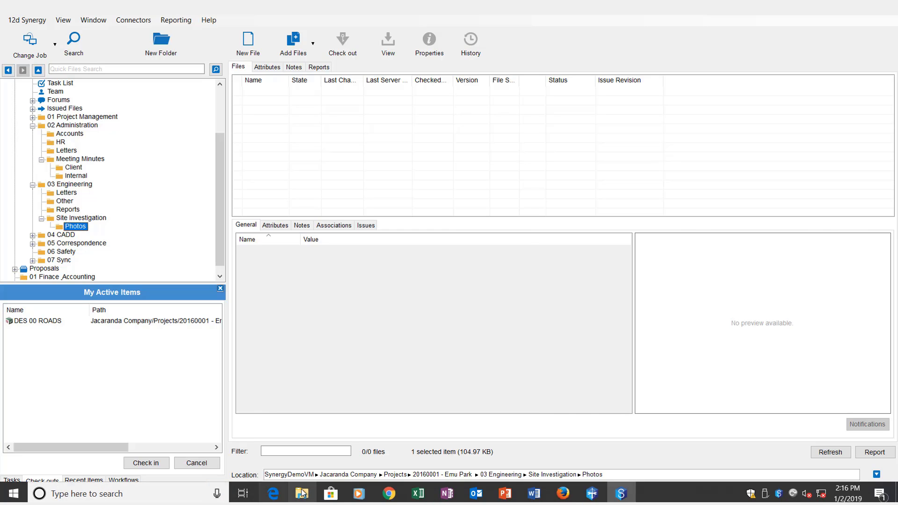
click(302, 494)
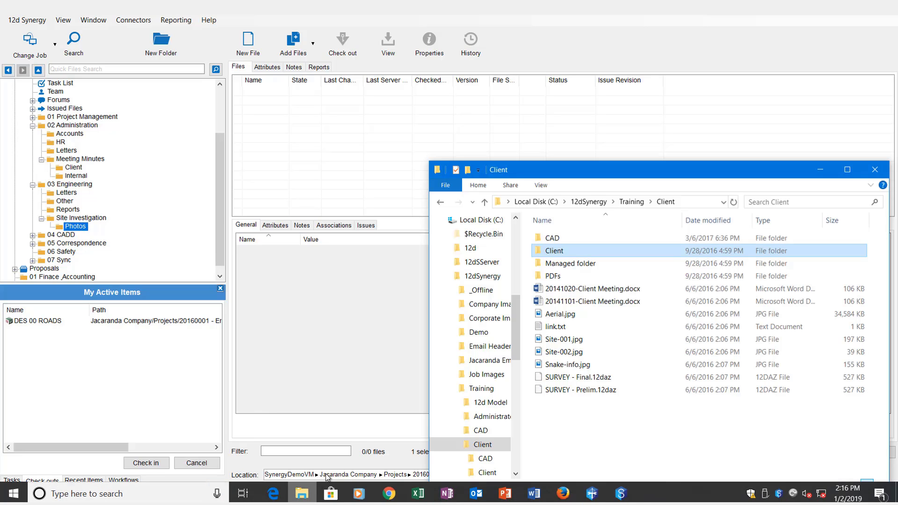
click(563, 341)
shift+click(565, 353)
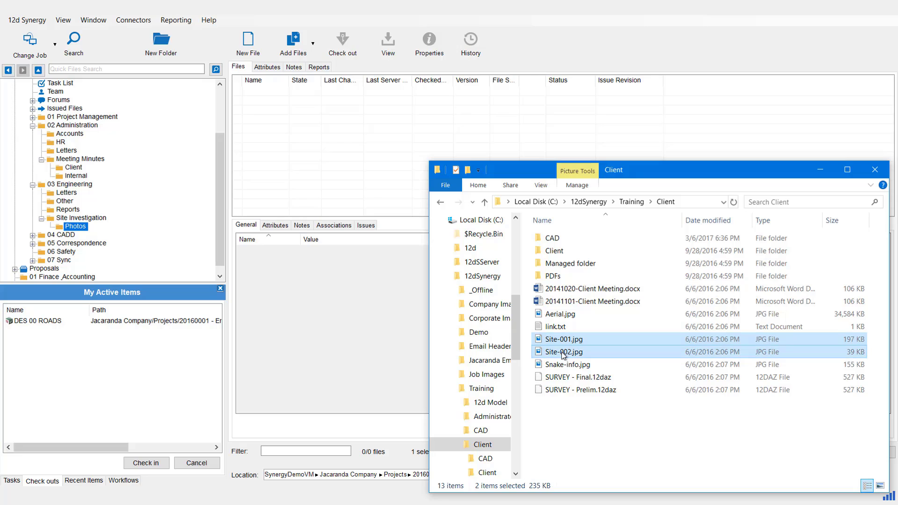
drag(543, 348, 317, 136)
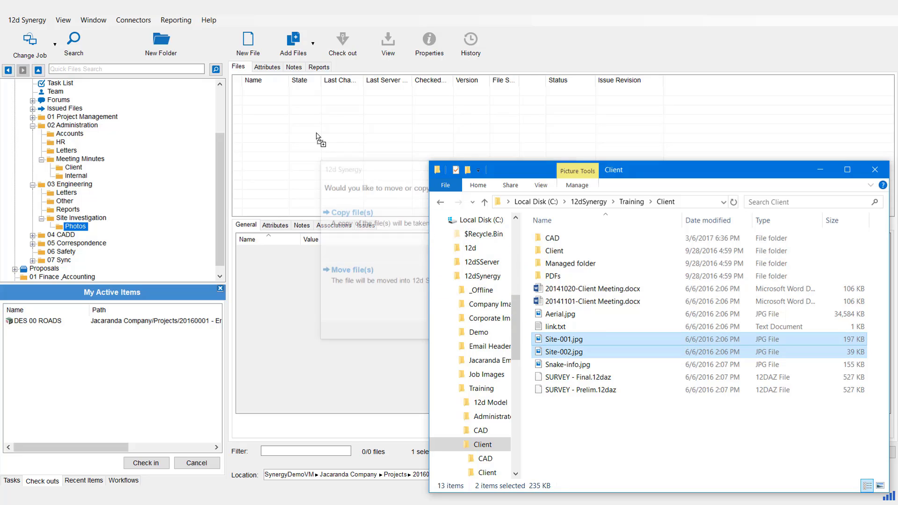
click(351, 172)
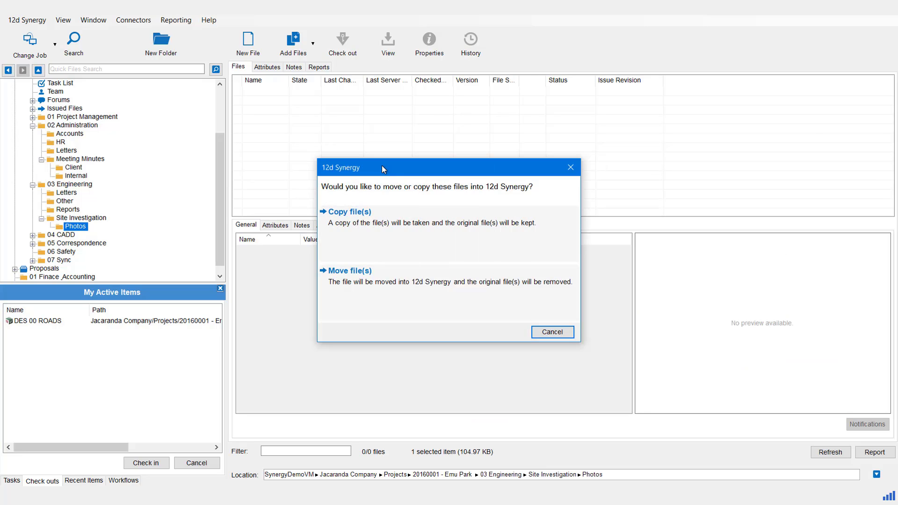
click(358, 223)
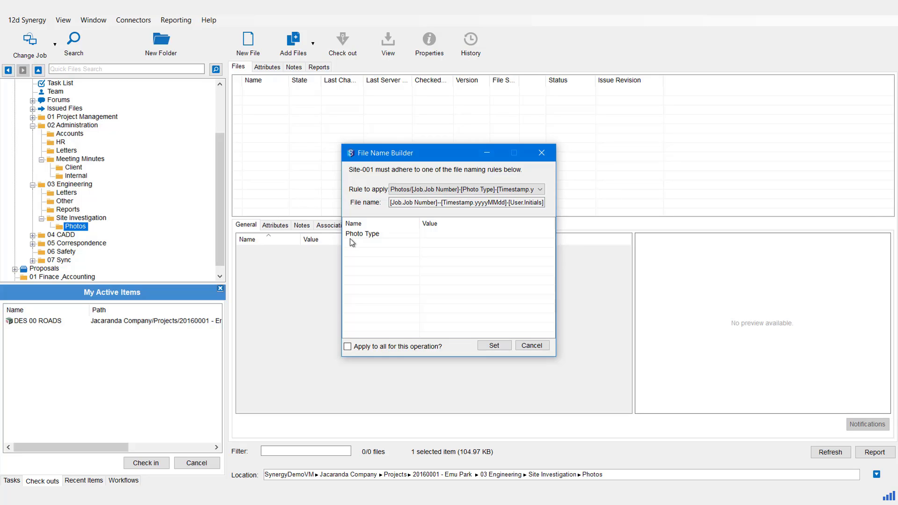
Step: Set the Photo Type to Site in the file naming rule and apply it to all files in this operation
click(432, 234)
click(432, 234)
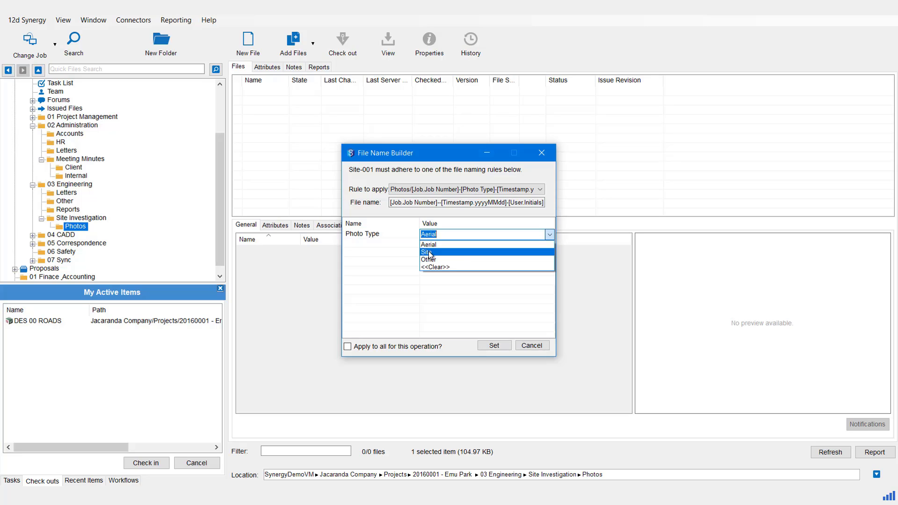
click(430, 253)
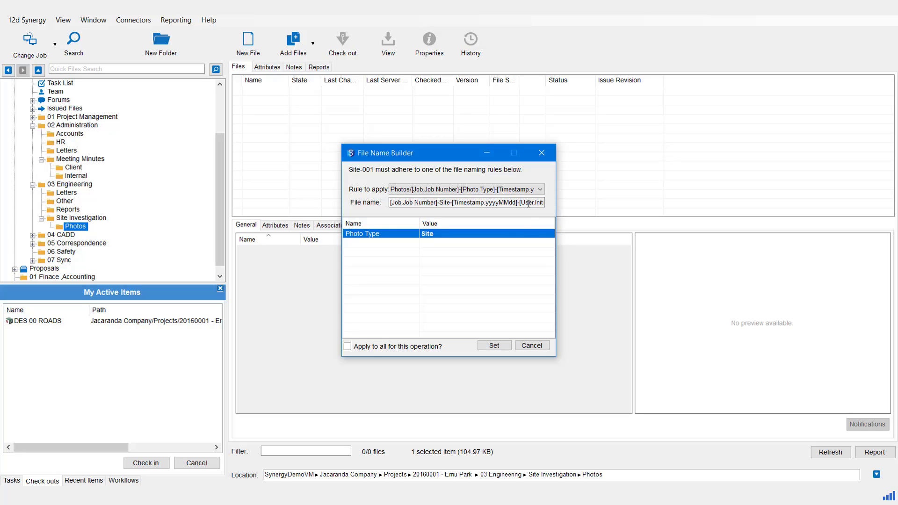
click(347, 346)
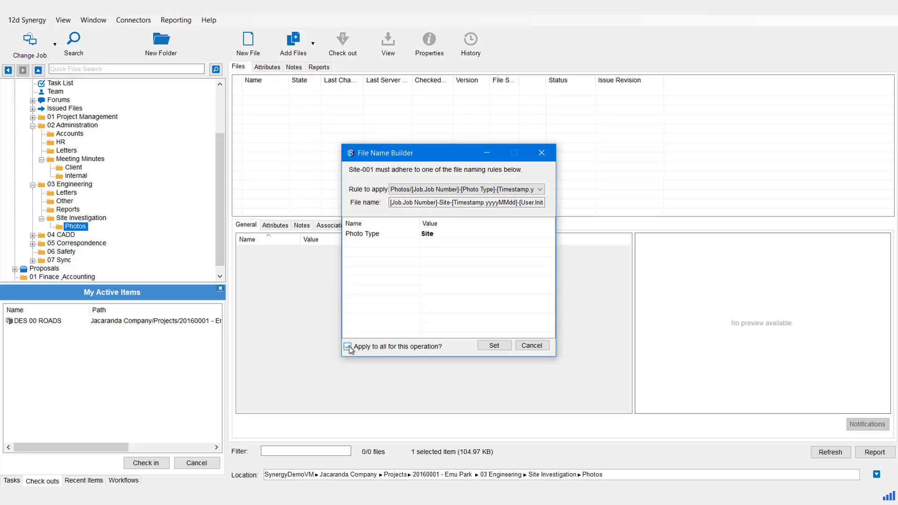
click(495, 346)
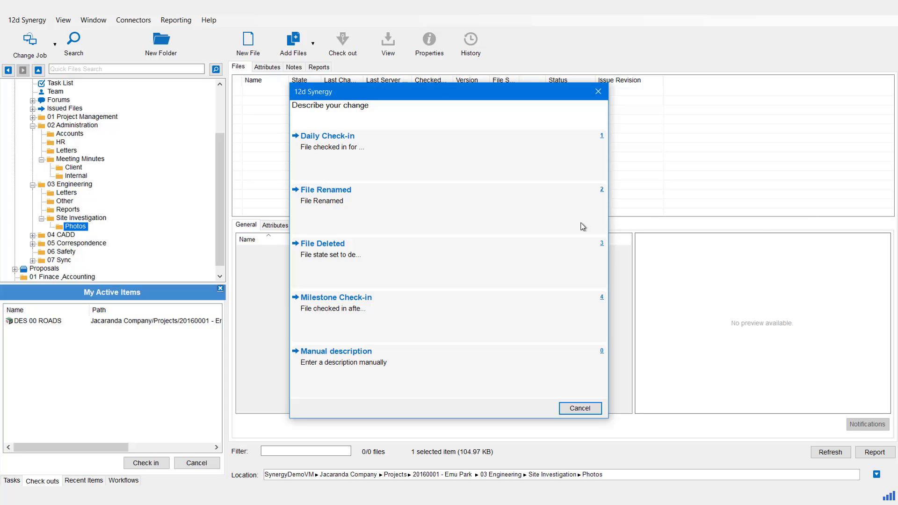
Step: Submit the manual change description "New file Photos from site visit", and review and close the list of renamed files
click(324, 364)
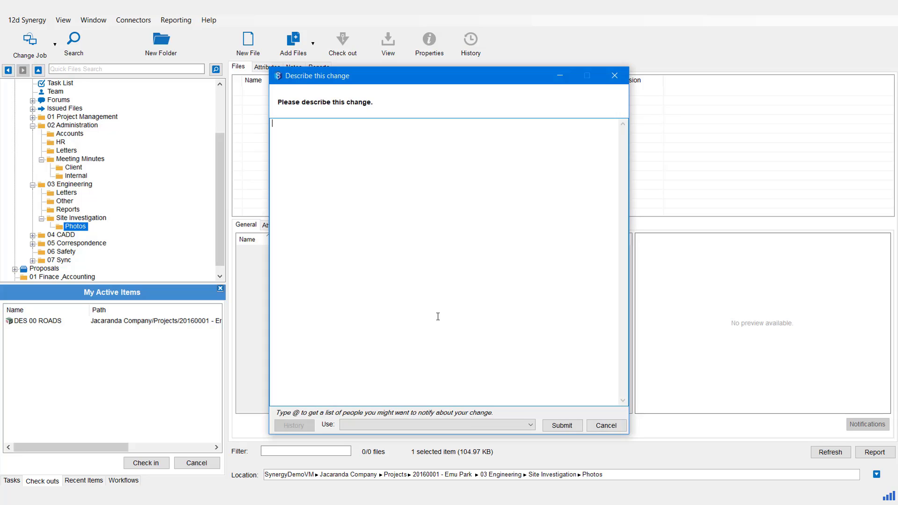
text(New)
text( file)
text( Photos)
text( from site v)
text(isit)
key(Return)
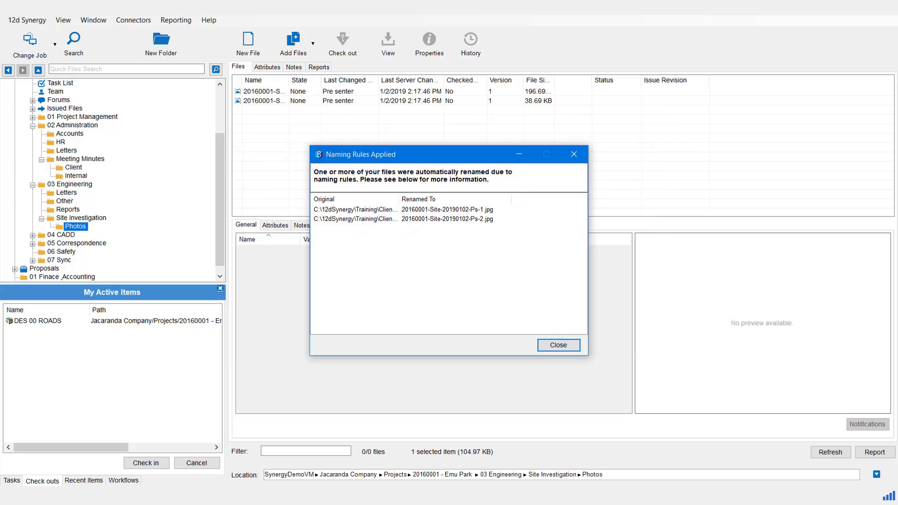
drag(397, 200, 448, 200)
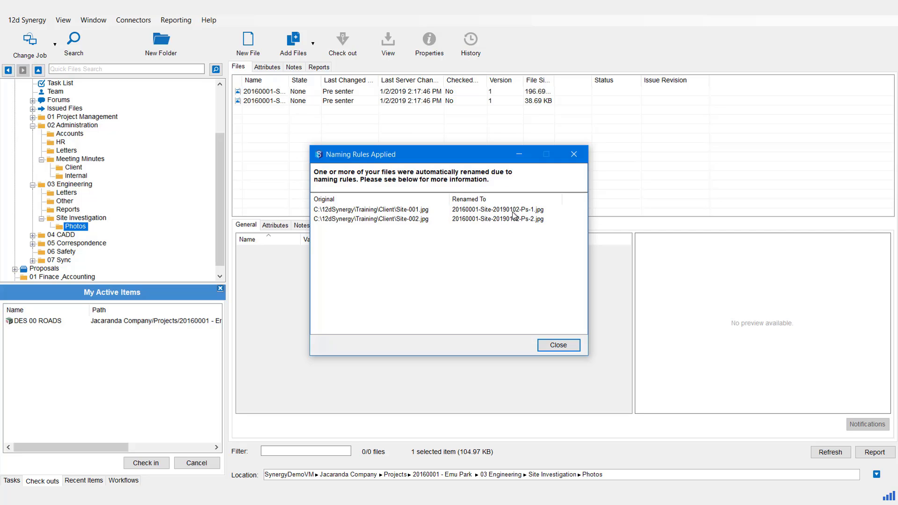
click(553, 348)
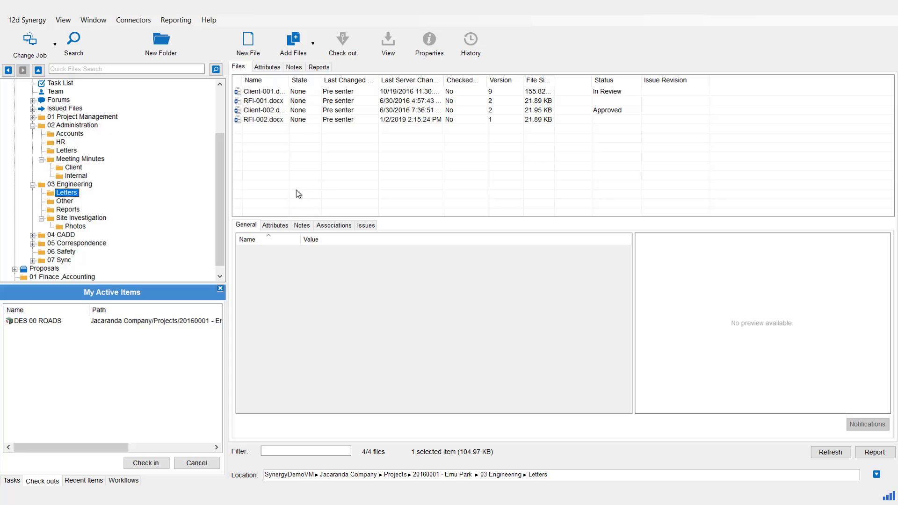
Step: Link Client-002.docx from the Letters folder into the 03 Engineering Reports folder, leaving the original in place
click(254, 111)
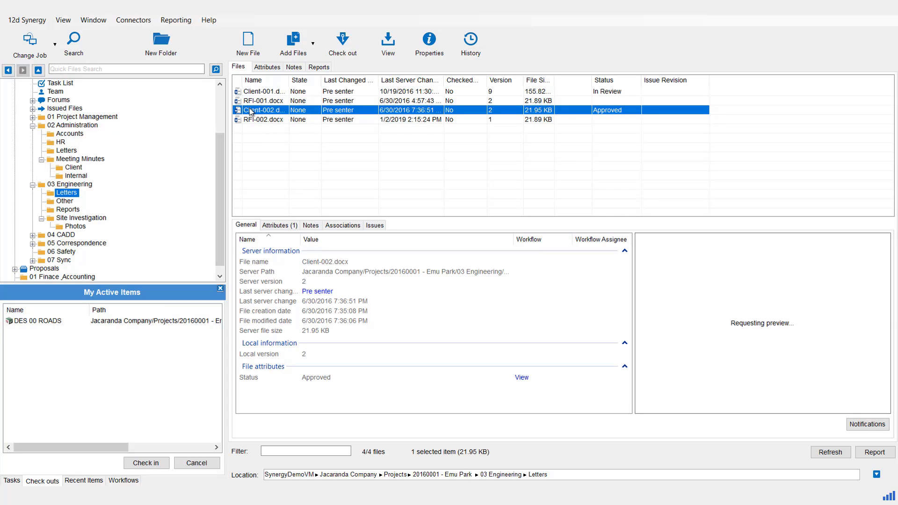
drag(254, 110, 76, 210)
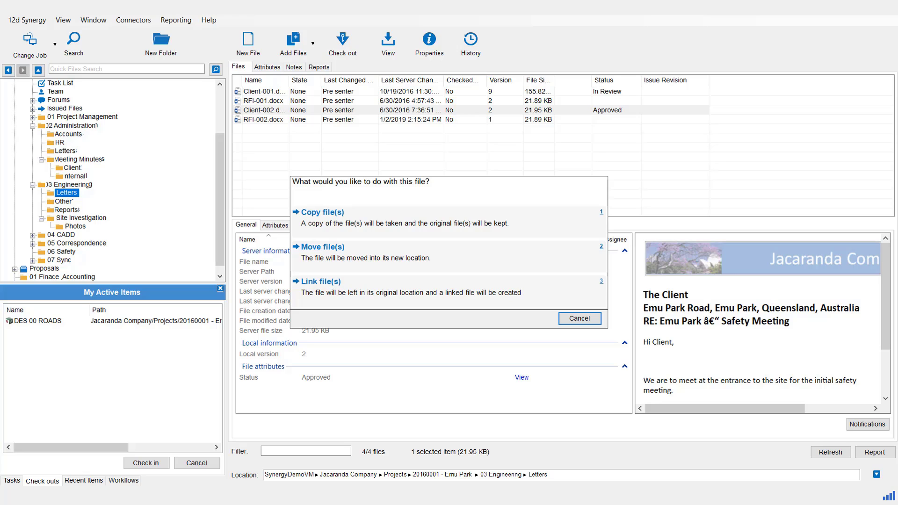
click(343, 293)
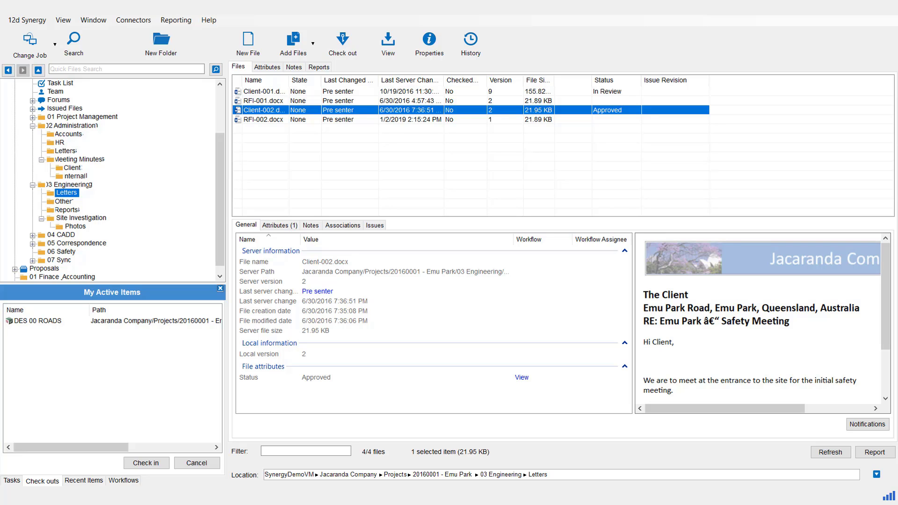
Step: Check out Client-001.docx in the Letters folder and widen the CheckedOut column to show its full heading
click(252, 92)
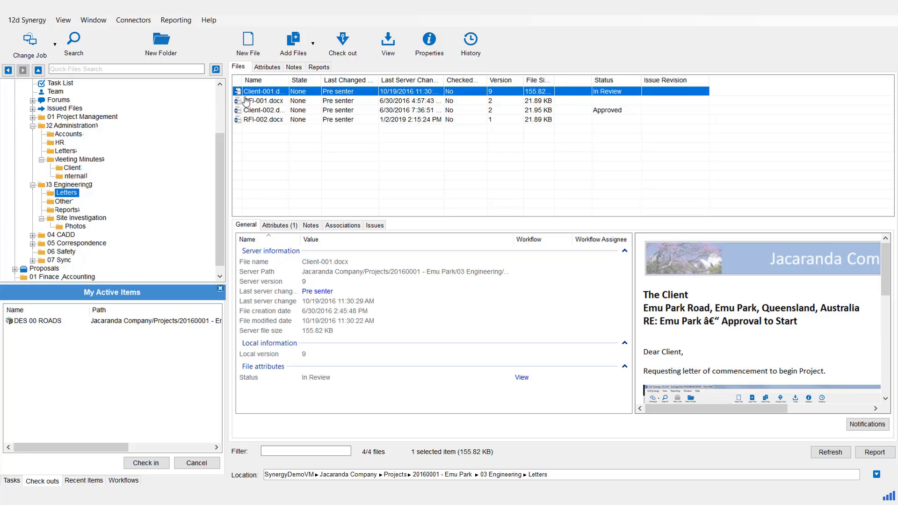
click(343, 42)
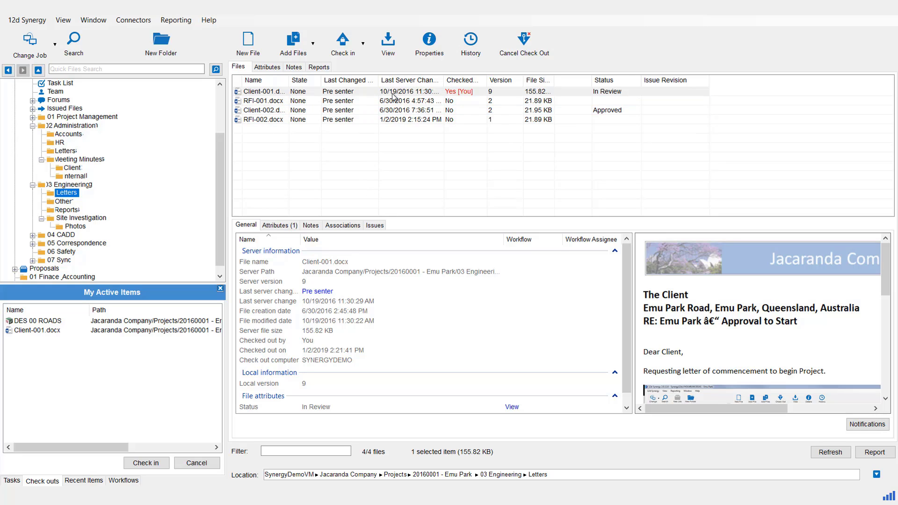
drag(487, 80, 504, 80)
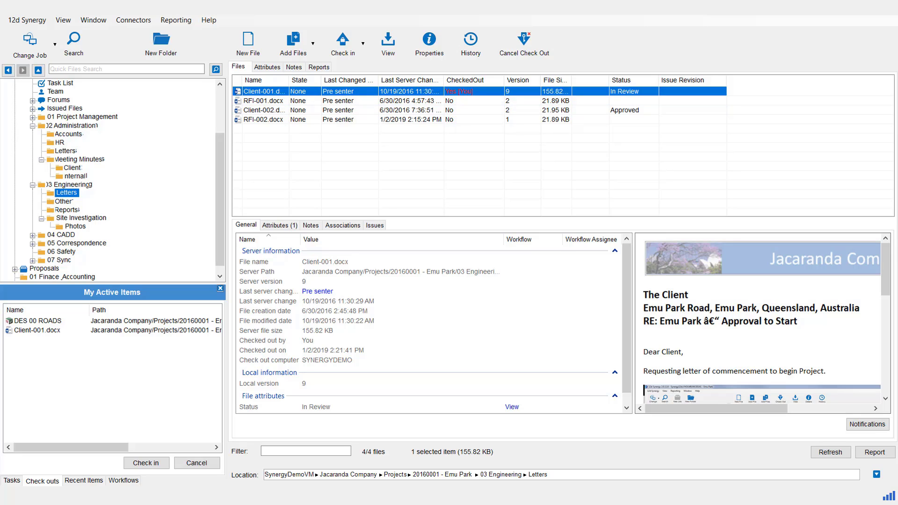
Step: View RFI-001.docx as a read-only document in Word and close it without saving changes
click(261, 101)
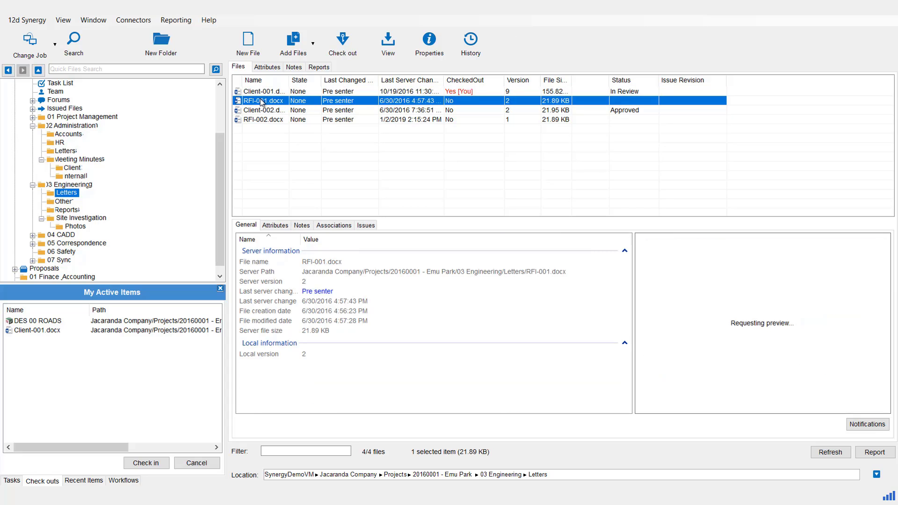
right_click(261, 102)
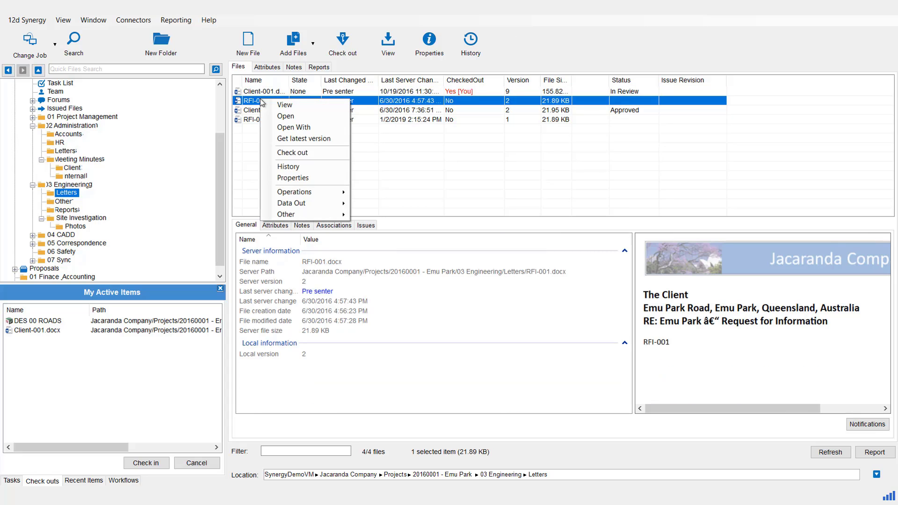
click(348, 153)
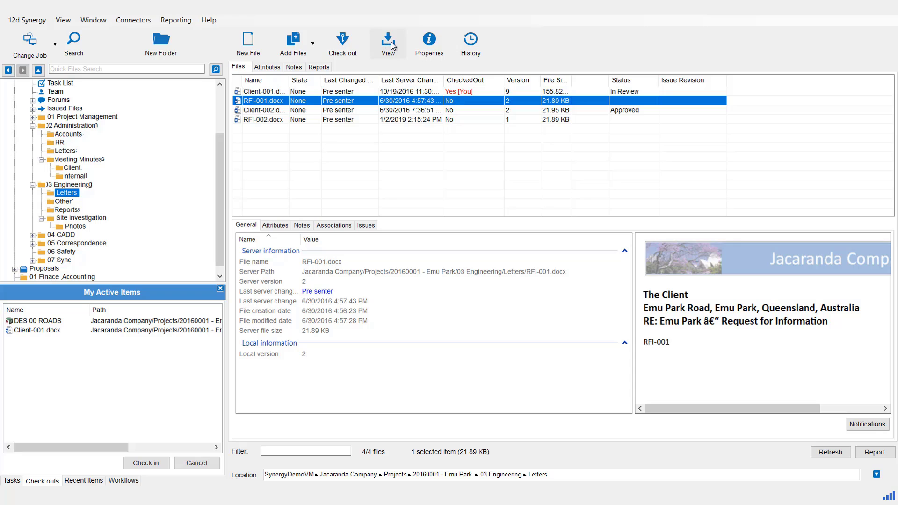
right_click(265, 99)
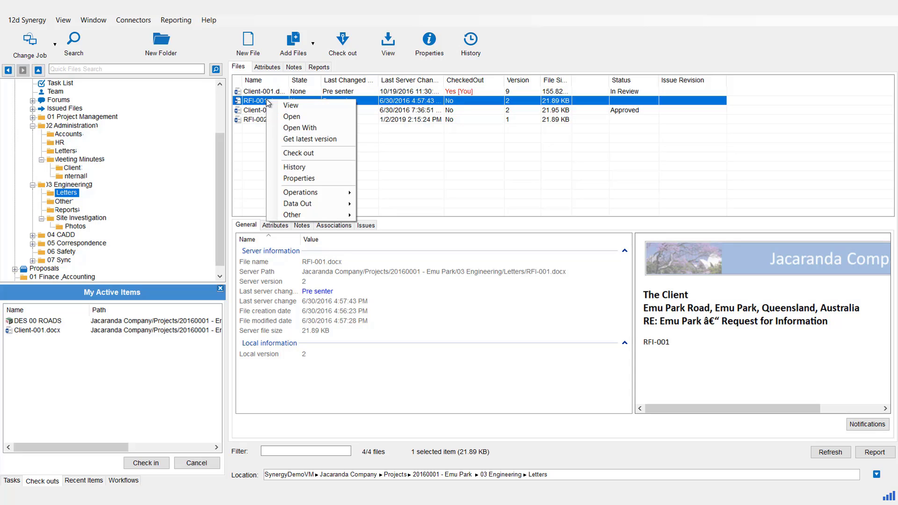
click(302, 105)
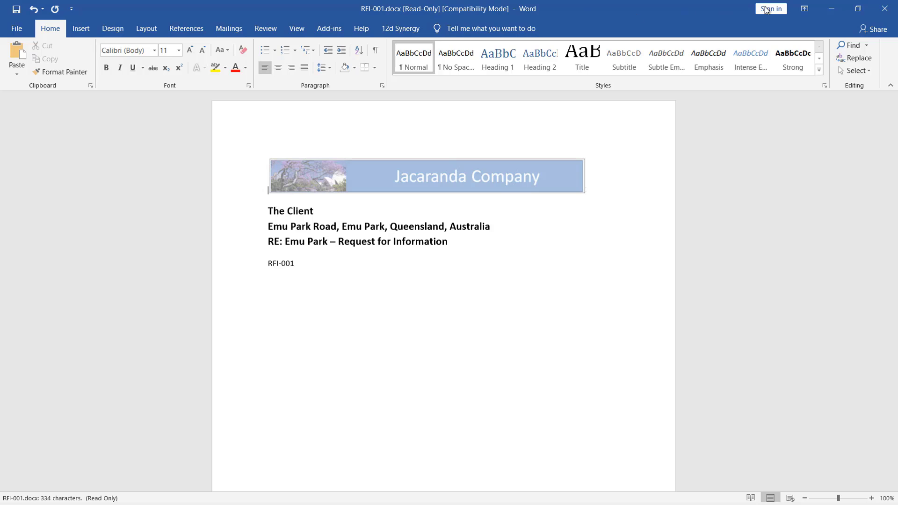
click(890, 6)
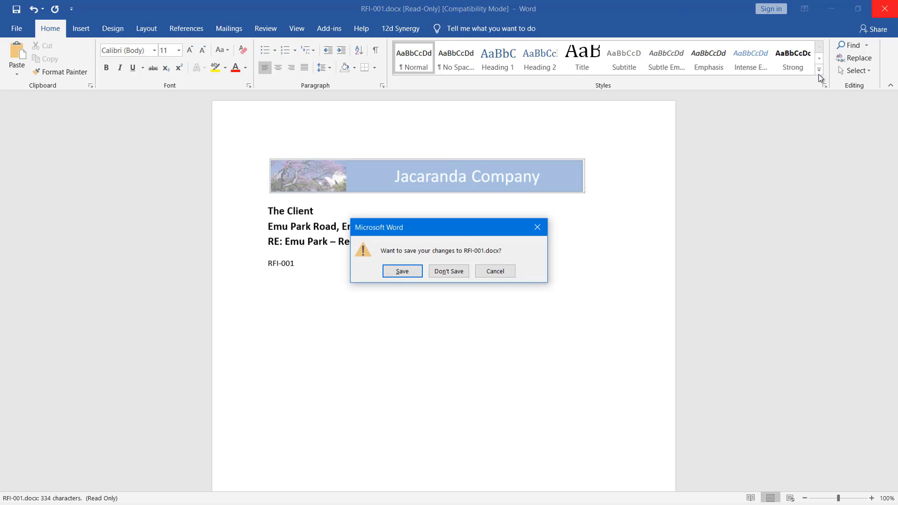
click(467, 271)
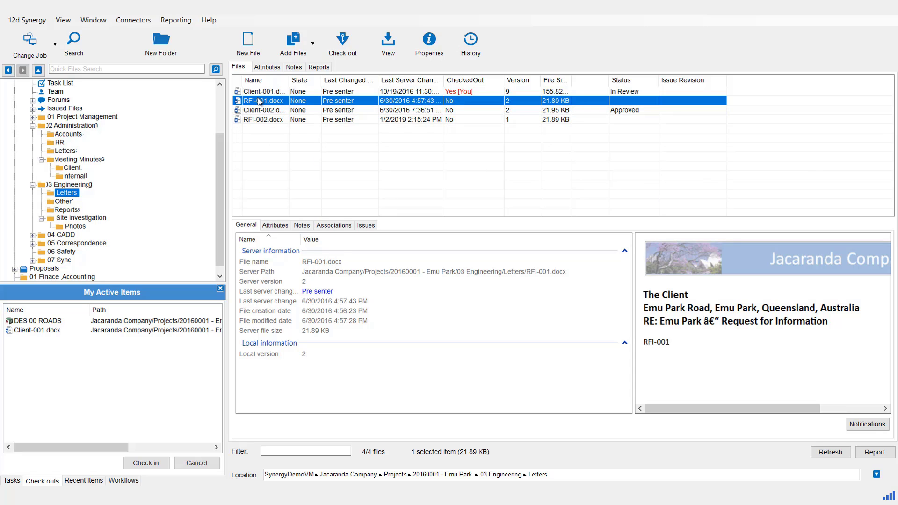
Step: Explore the Letters folder's local working directory and delete the local copy of RFI-001.docx
right_click(70, 195)
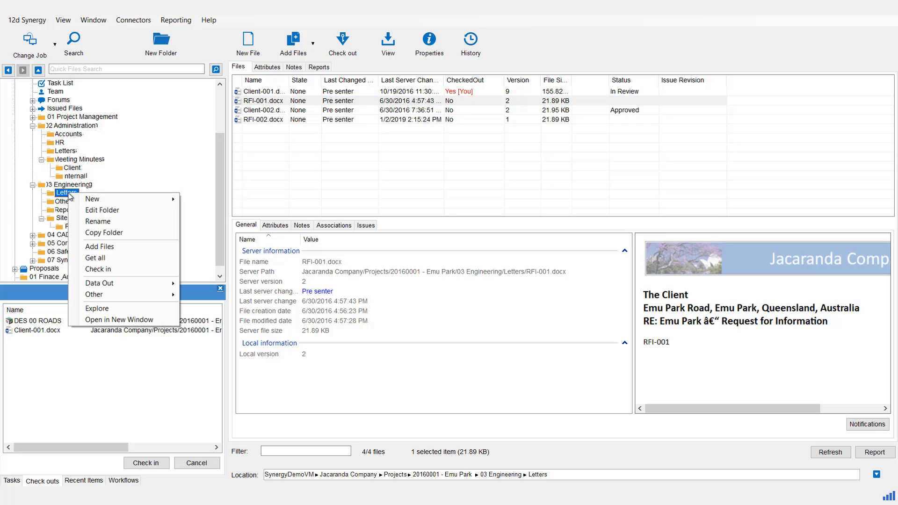
click(110, 311)
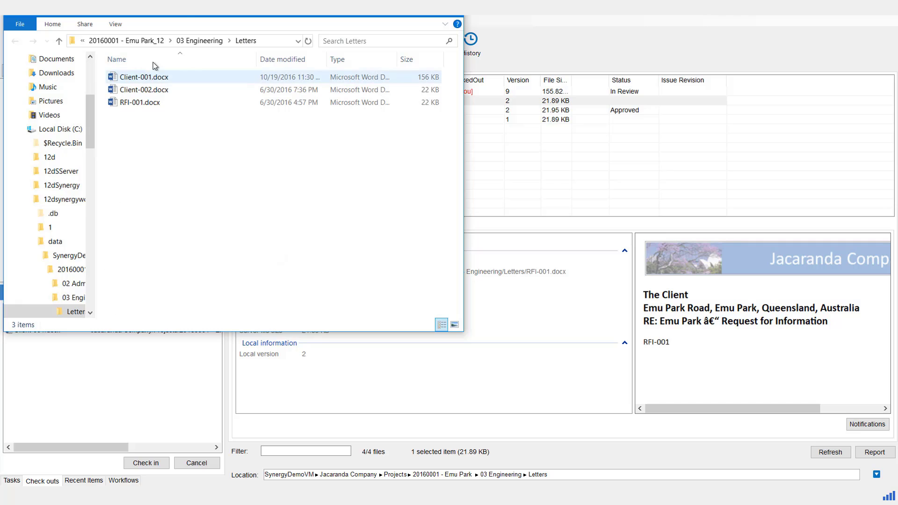
drag(186, 17, 610, 185)
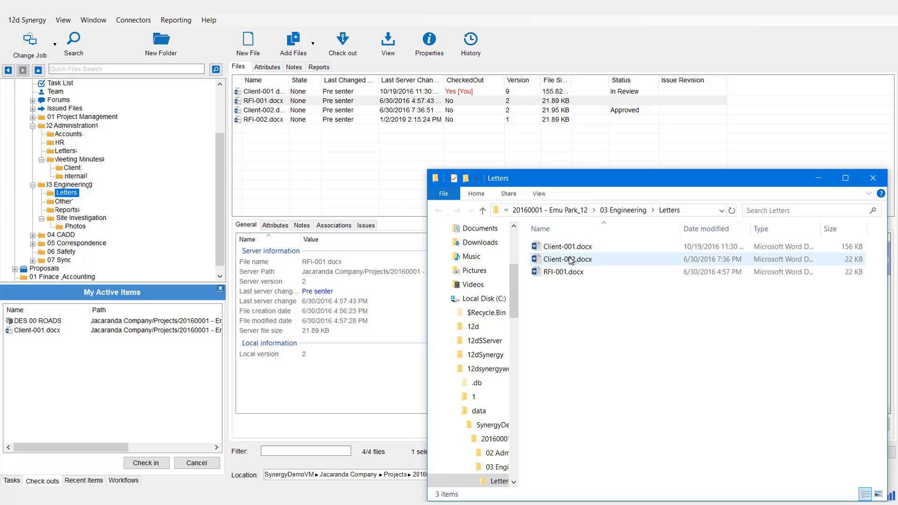
click(568, 272)
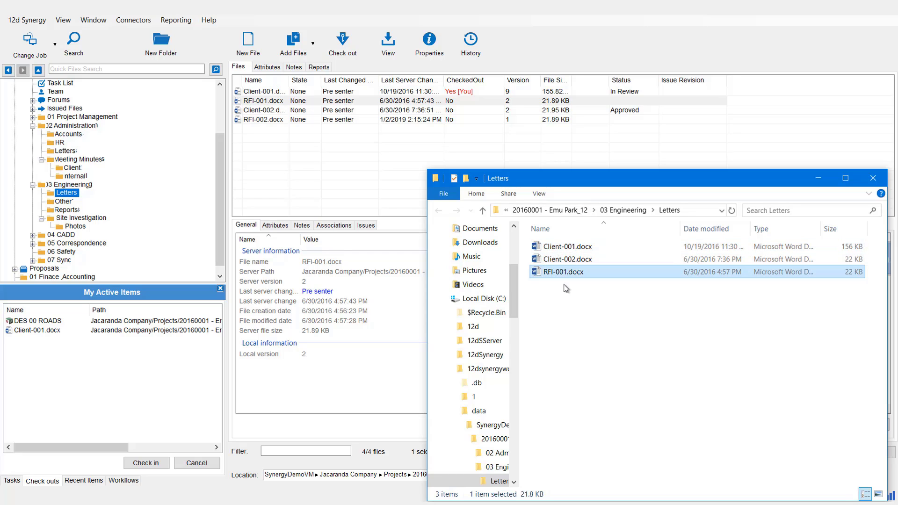
key(Delete)
click(512, 303)
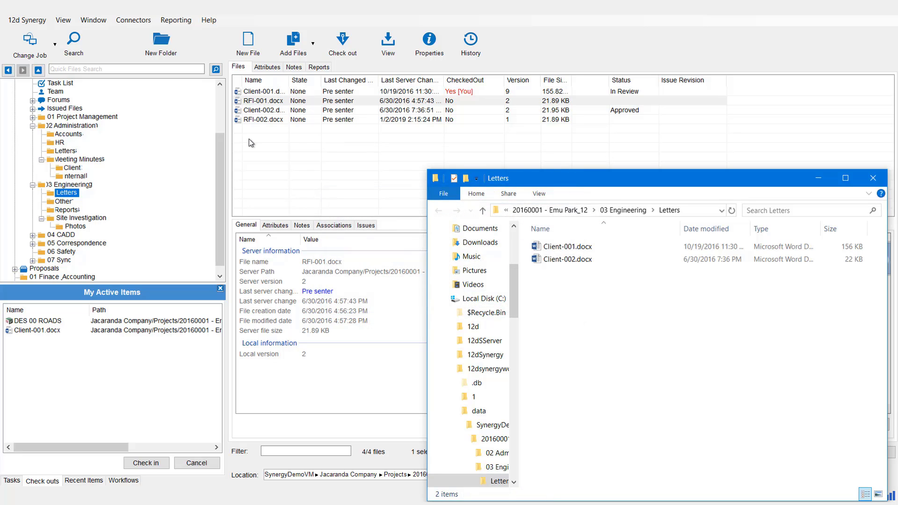
Step: Get the latest version of RFI-001.docx and check for its local copy in the Letters working directory
click(257, 101)
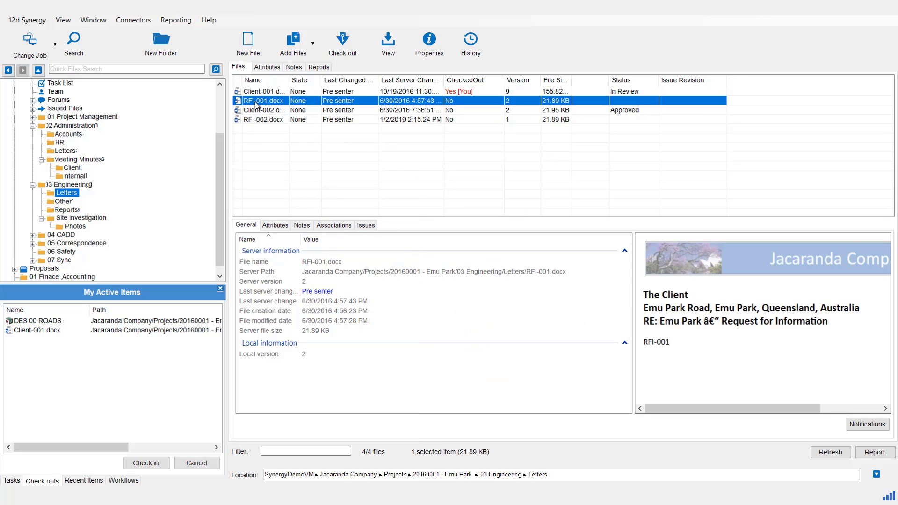
right_click(257, 105)
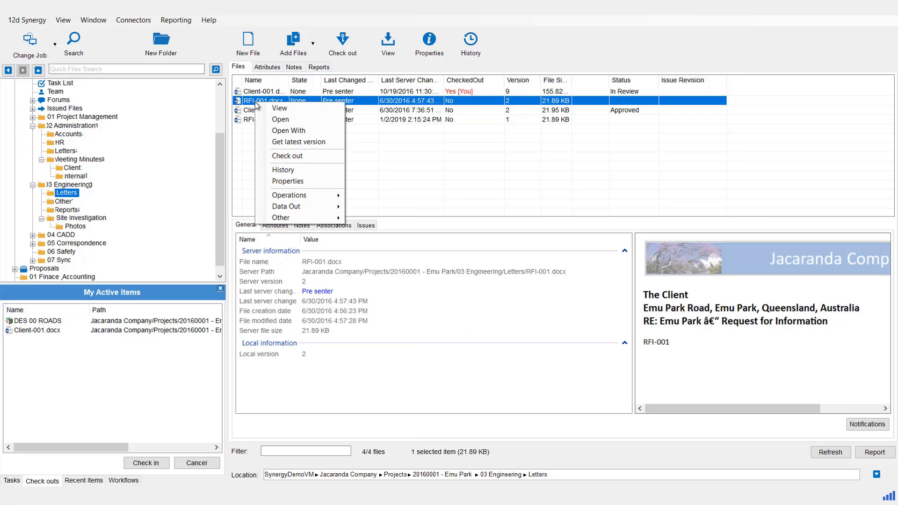
click(287, 142)
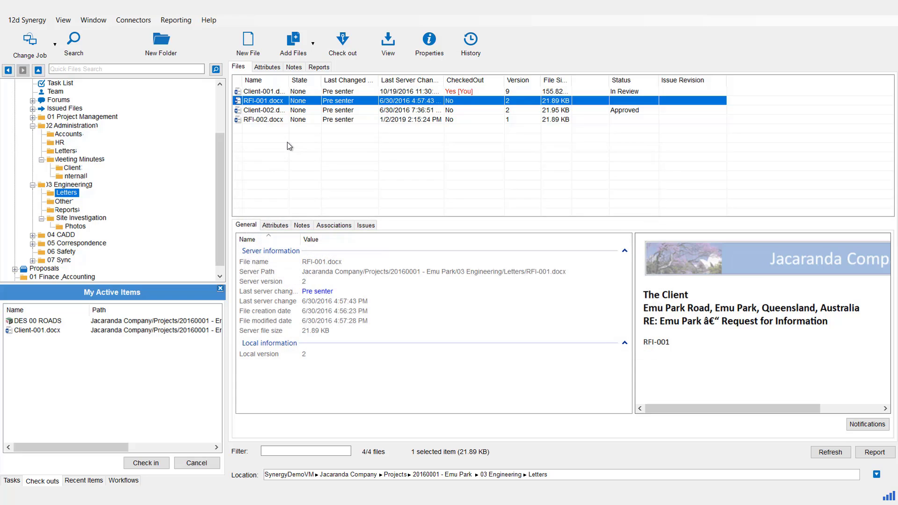
mouse_move(276, 504)
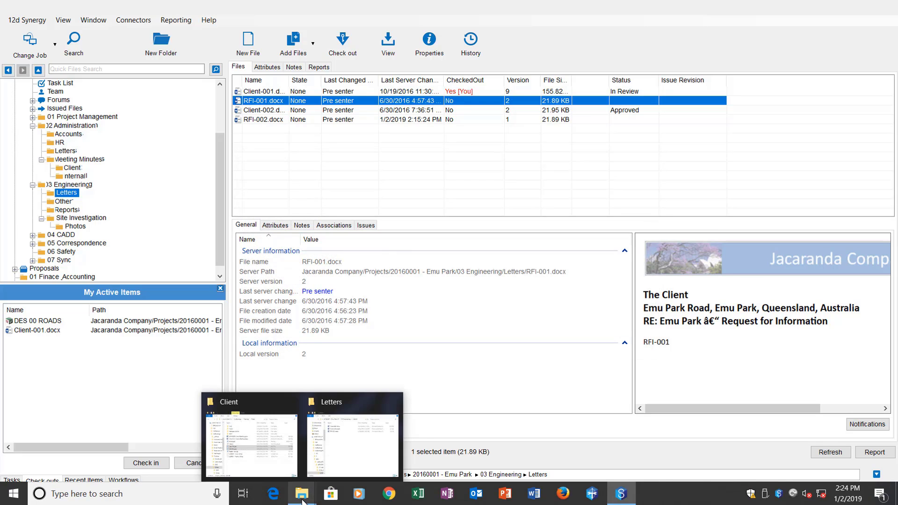
click(349, 455)
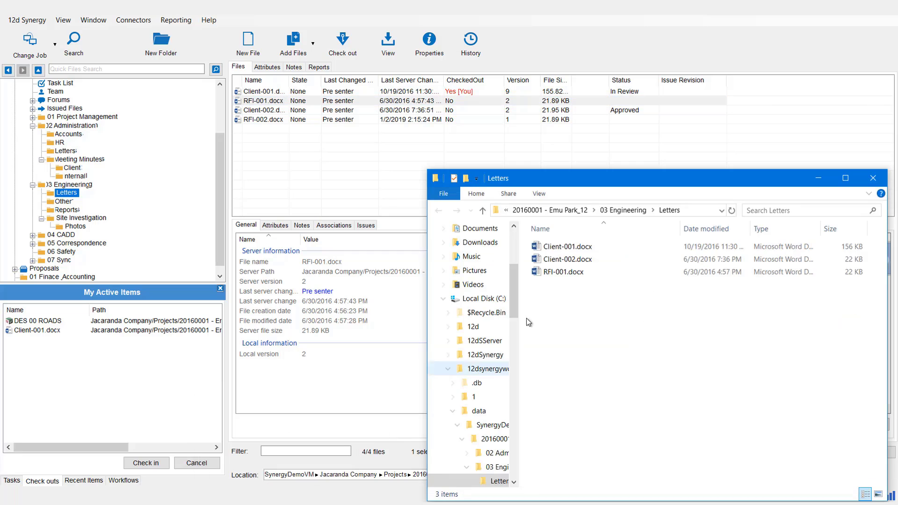
click(545, 273)
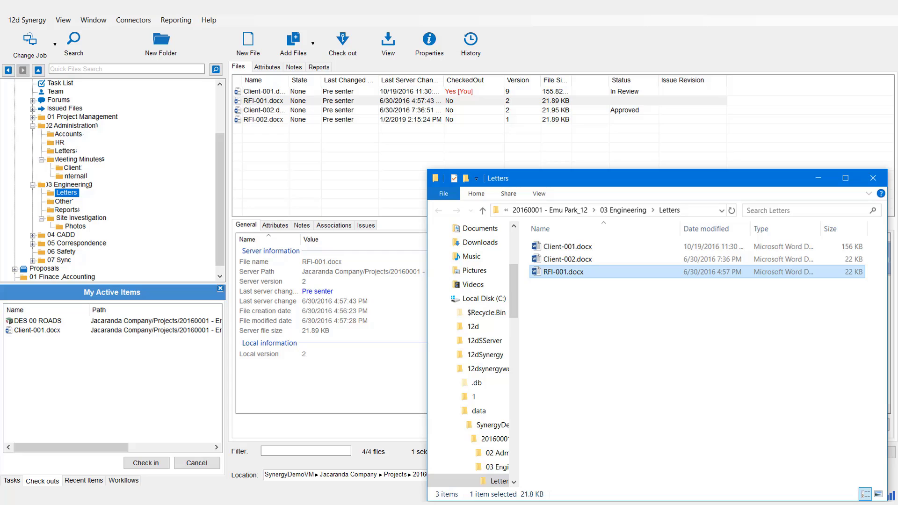
click(816, 180)
Step: Open Client-001.docx in Word, add the line "Add more information." below the commencement request, save it and close it
double_click(274, 92)
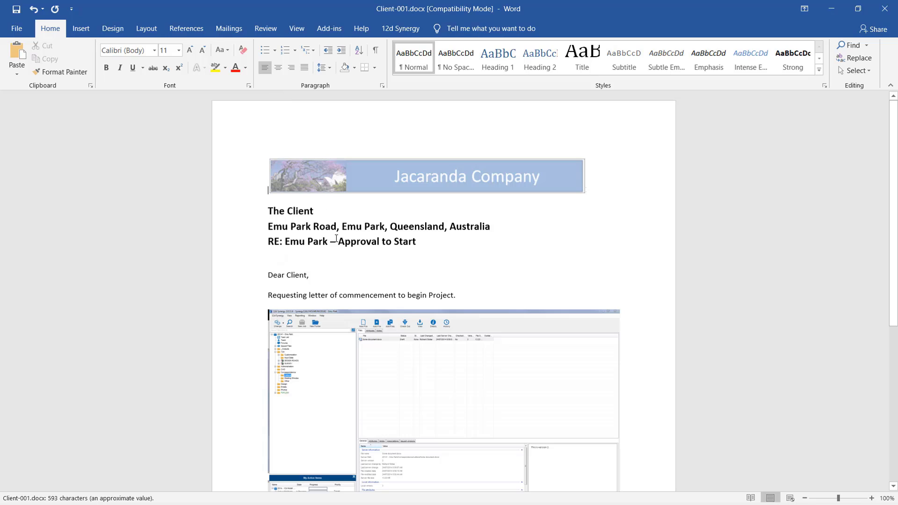
click(469, 291)
key(Return)
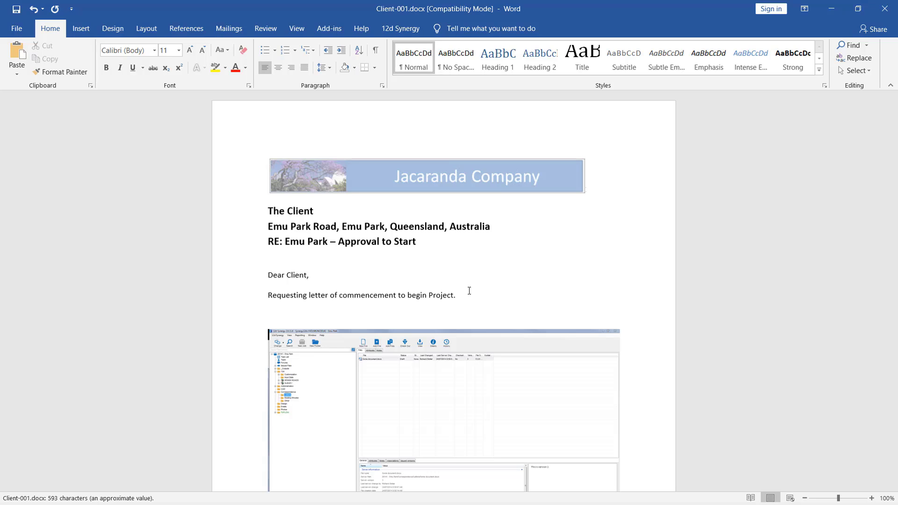
text(Add more information)
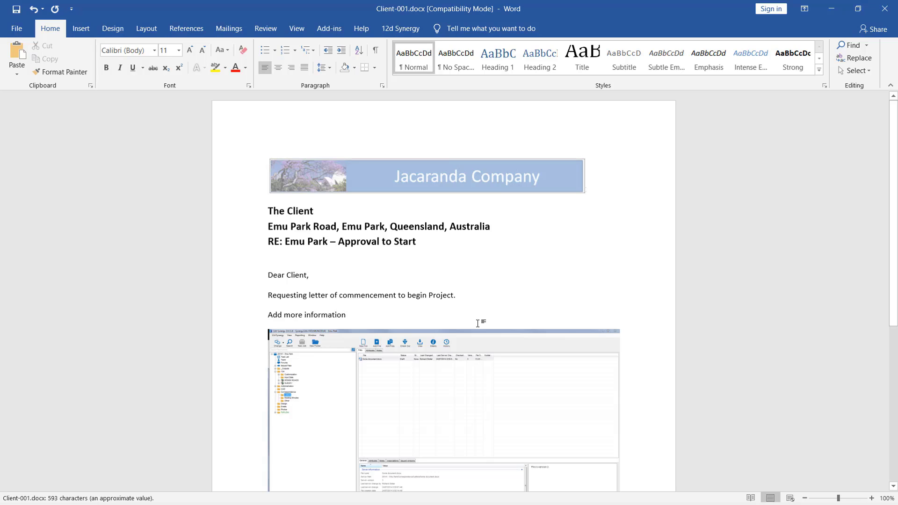
text(.)
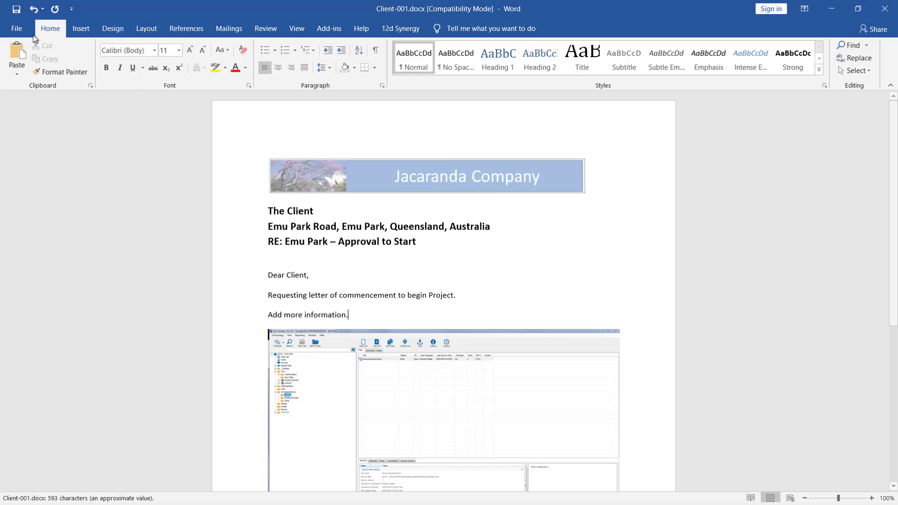
click(16, 10)
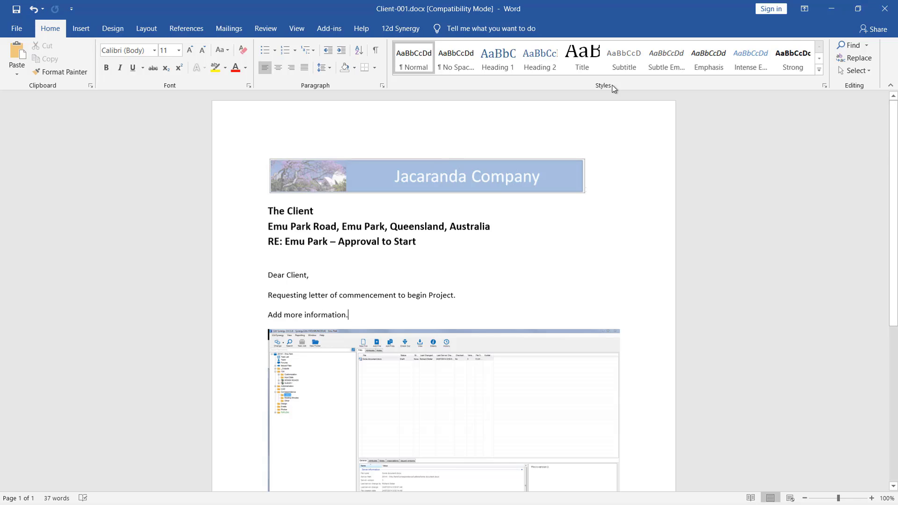
click(885, 8)
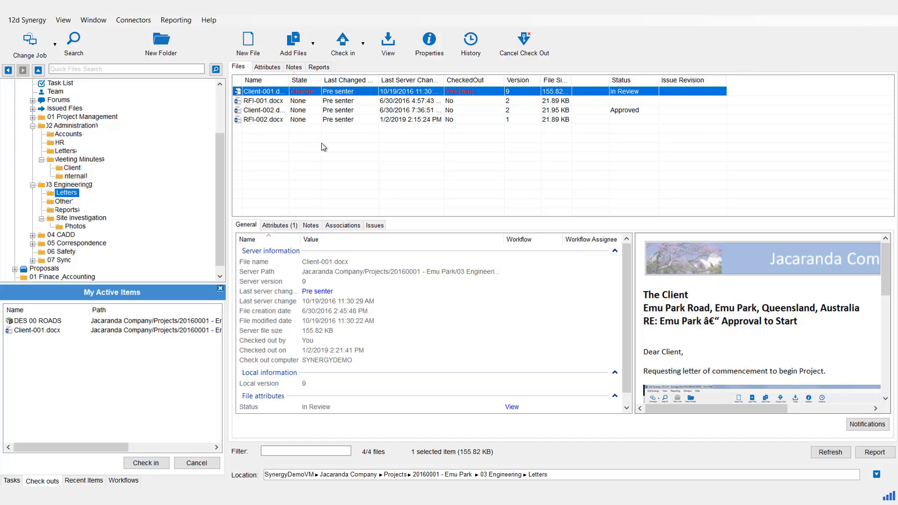
Step: Check in Client-001.docx with the manual change description "More text added"
click(342, 43)
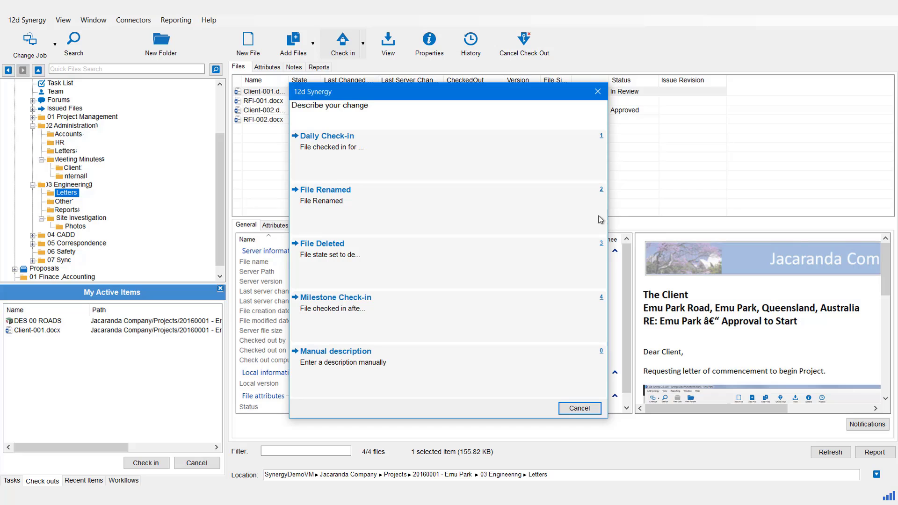
click(335, 360)
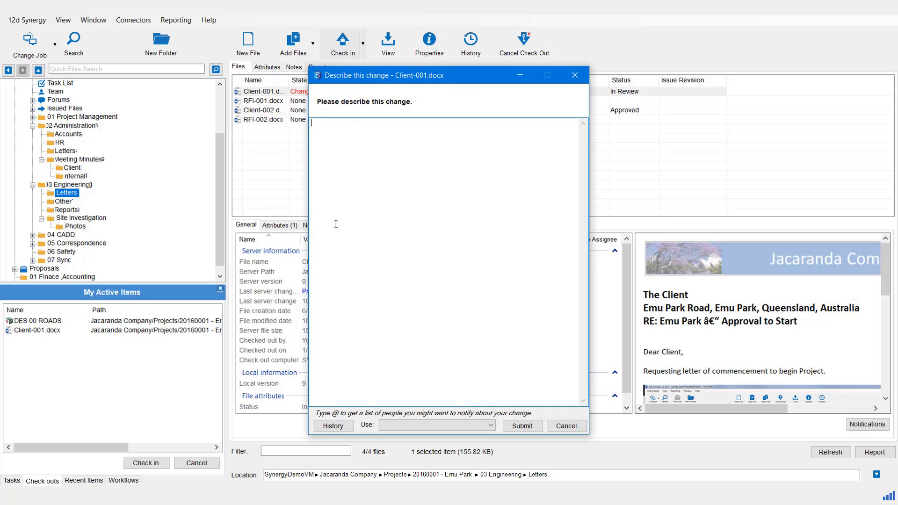
text(More text added)
click(526, 431)
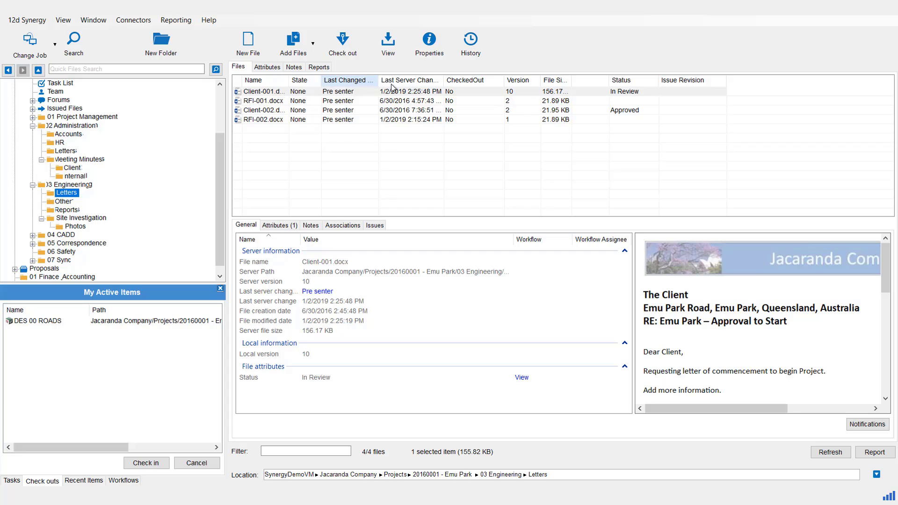
Step: Take Client-001.docx offline into the _Offline folder under C:\12dSynergy, checking the file out in the process
click(361, 89)
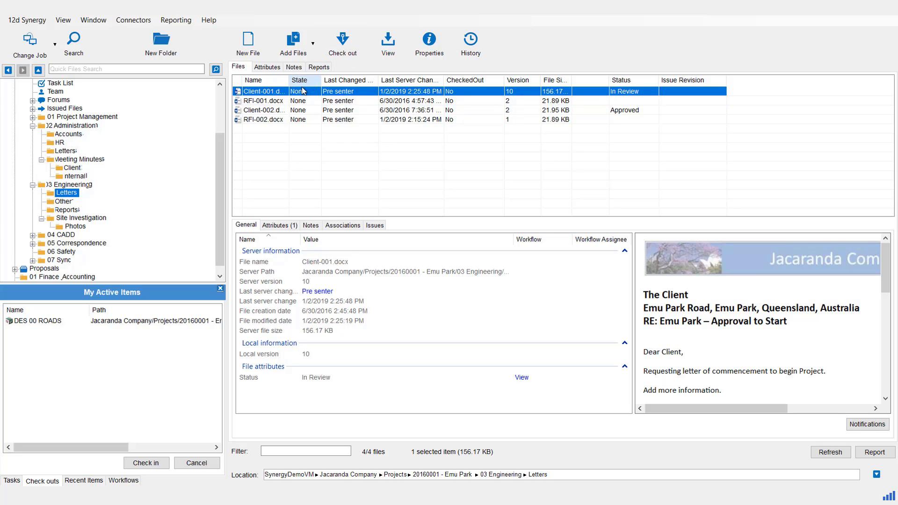
right_click(269, 95)
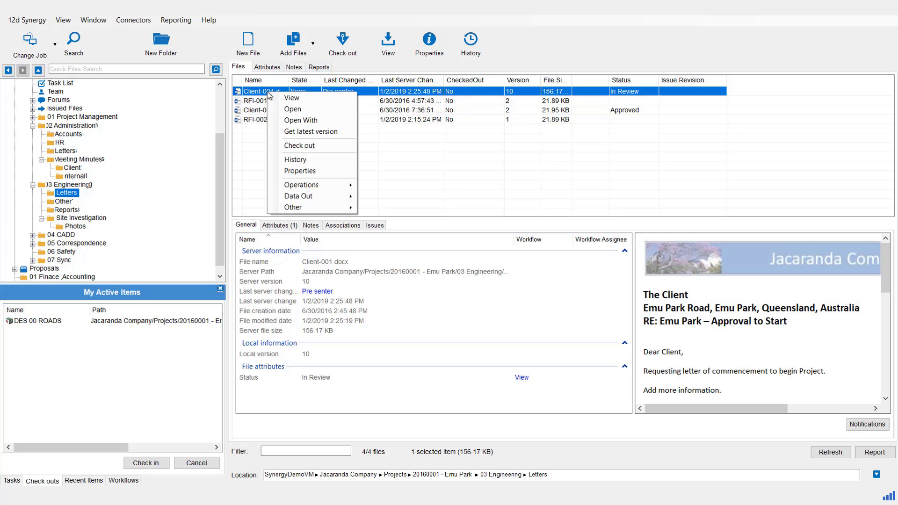
mouse_move(306, 189)
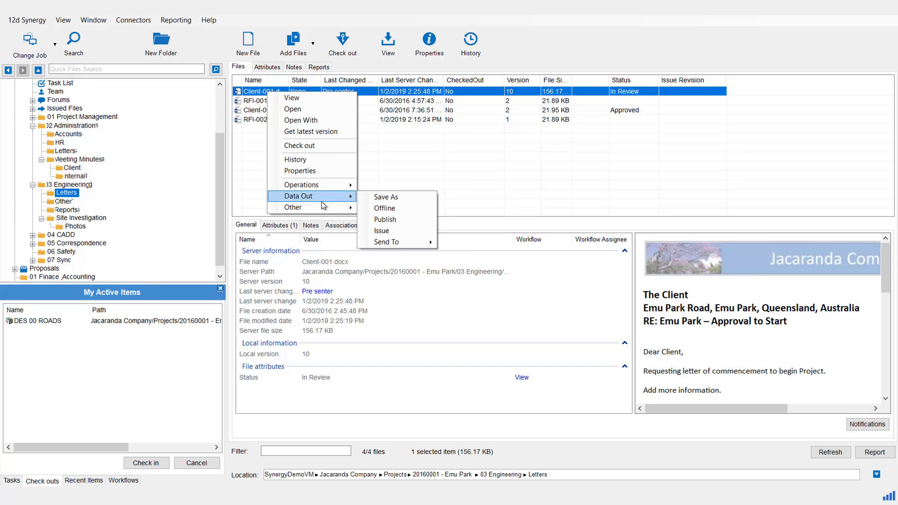
click(382, 210)
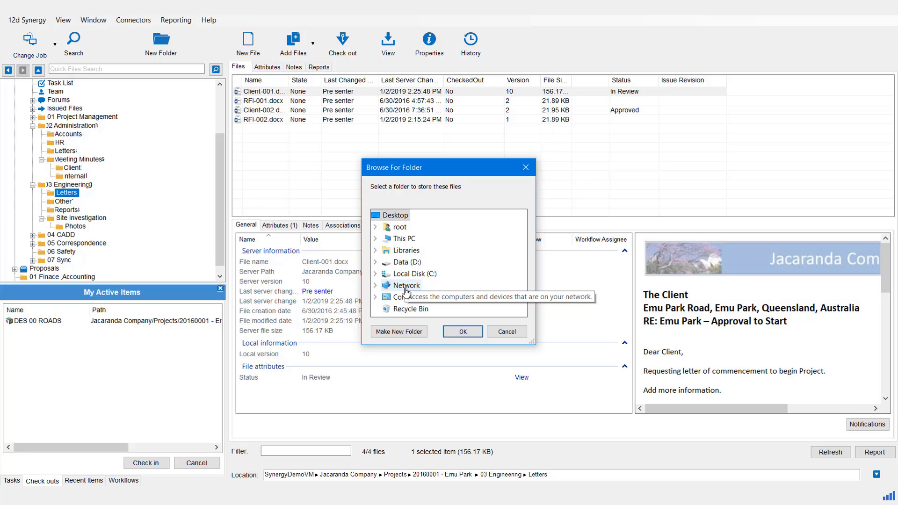
double_click(407, 274)
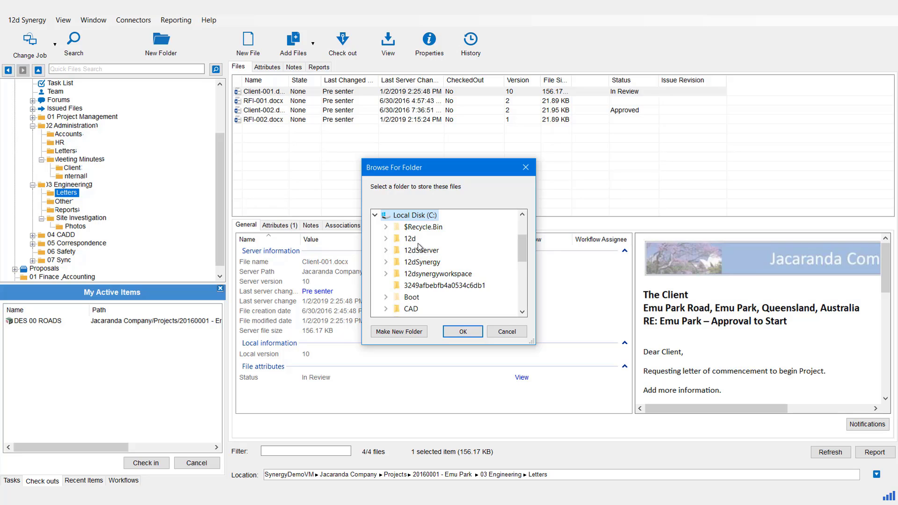
click(386, 262)
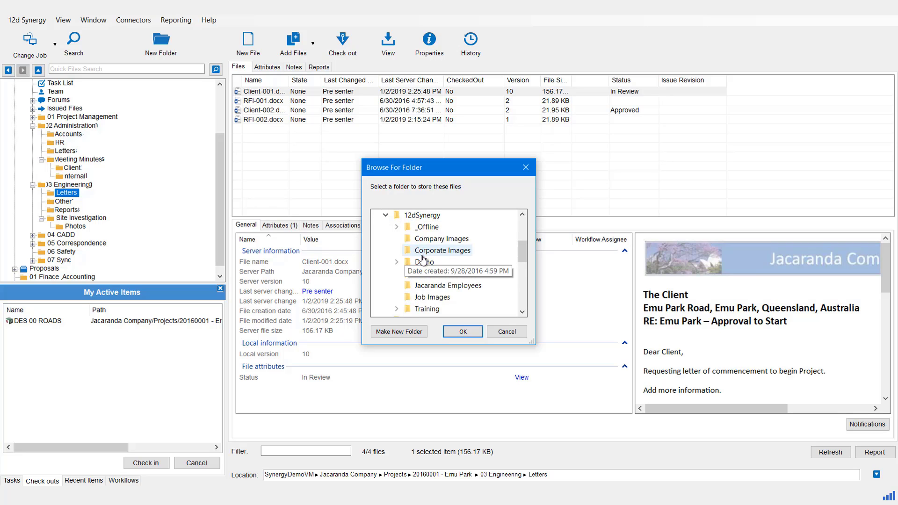
click(426, 227)
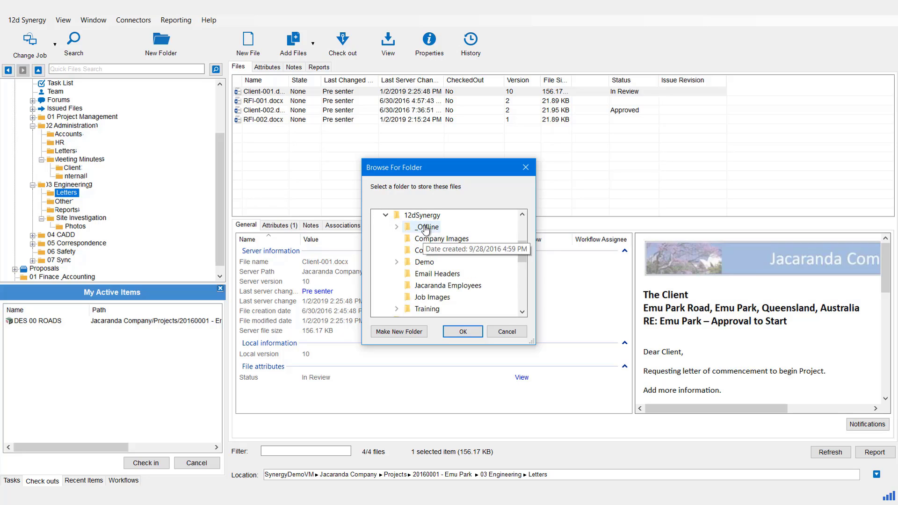
click(462, 331)
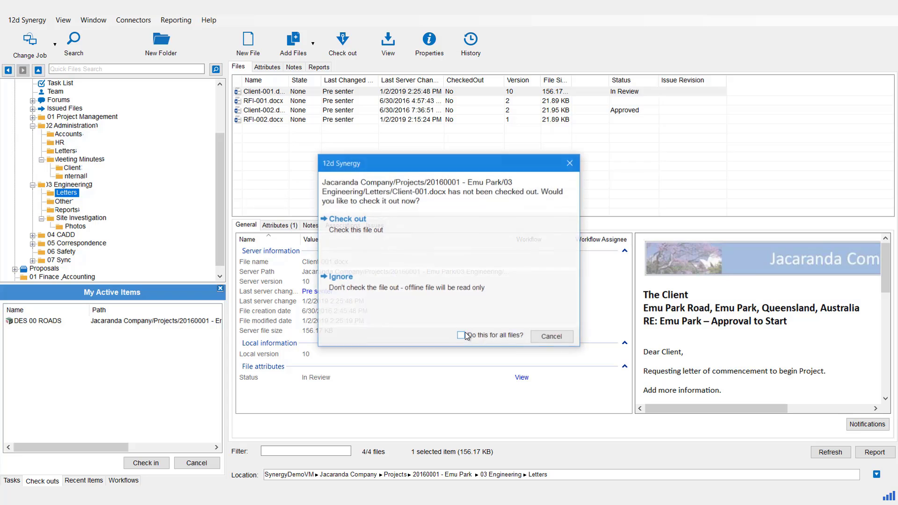
click(343, 228)
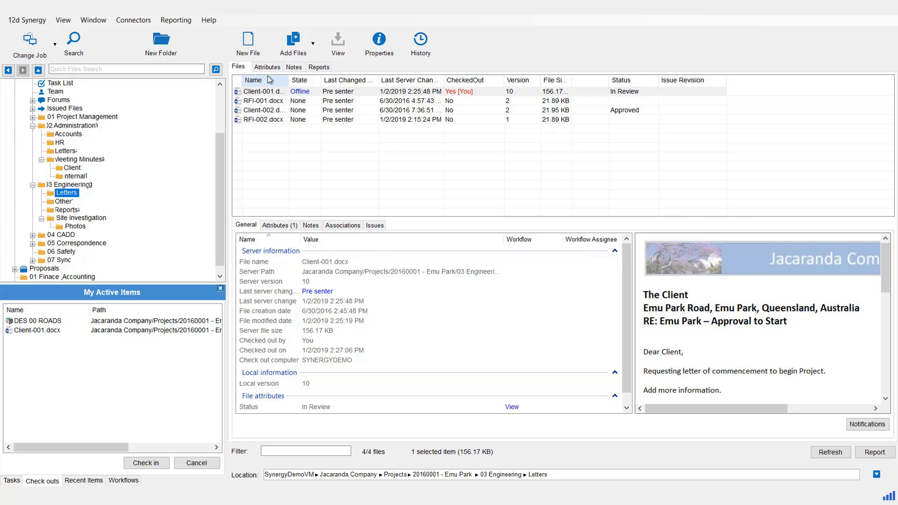
click(269, 95)
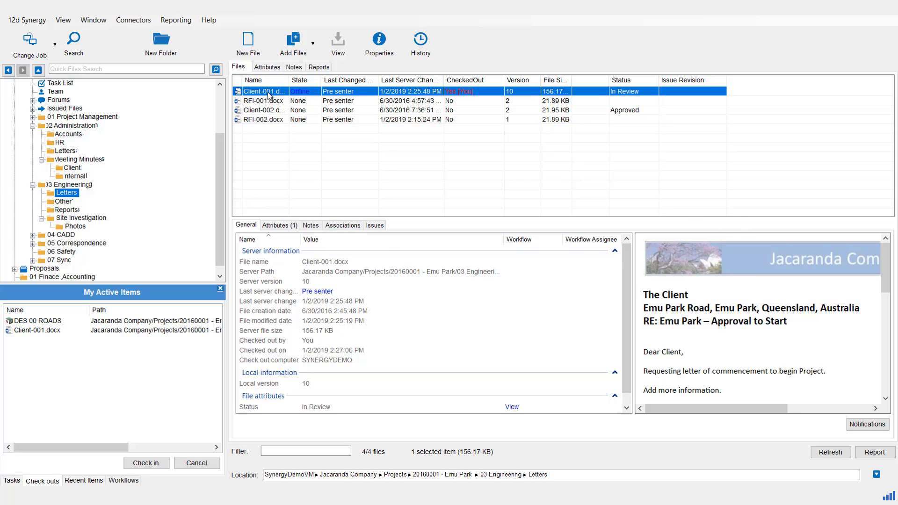
click(307, 98)
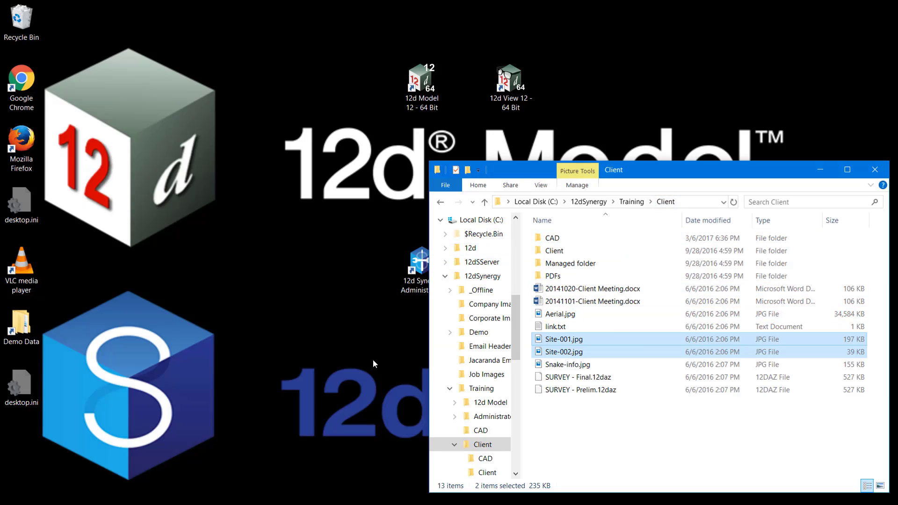
Step: Switch to the Letters window in File Explorer and browse to the C:\12dSynergy\_Offline folder
click(301, 494)
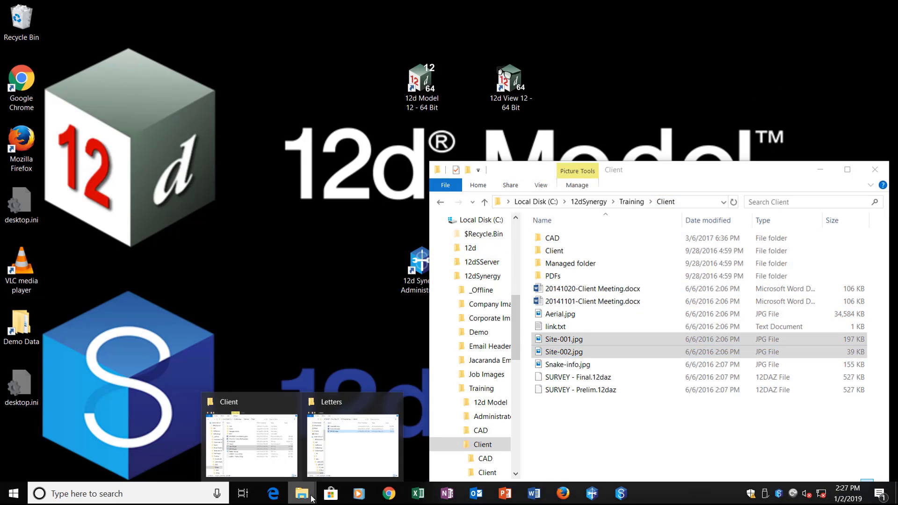
click(338, 448)
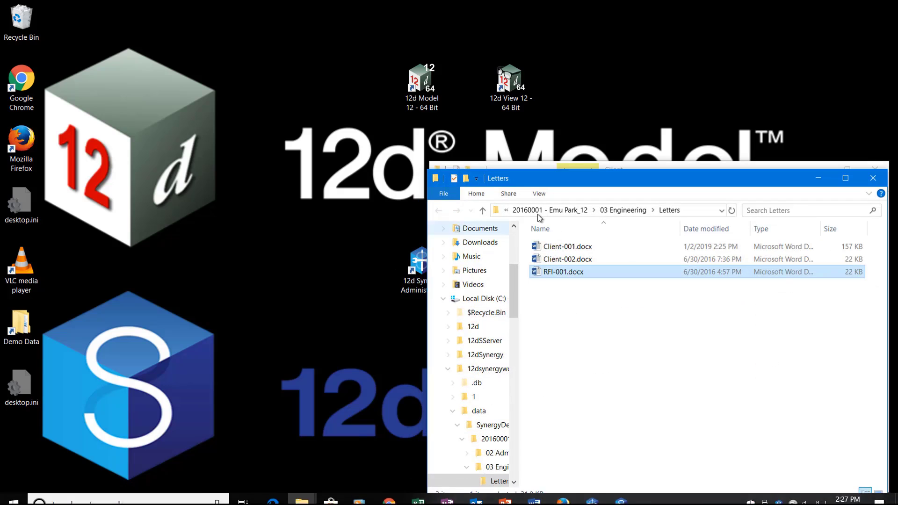
drag(575, 176, 377, 39)
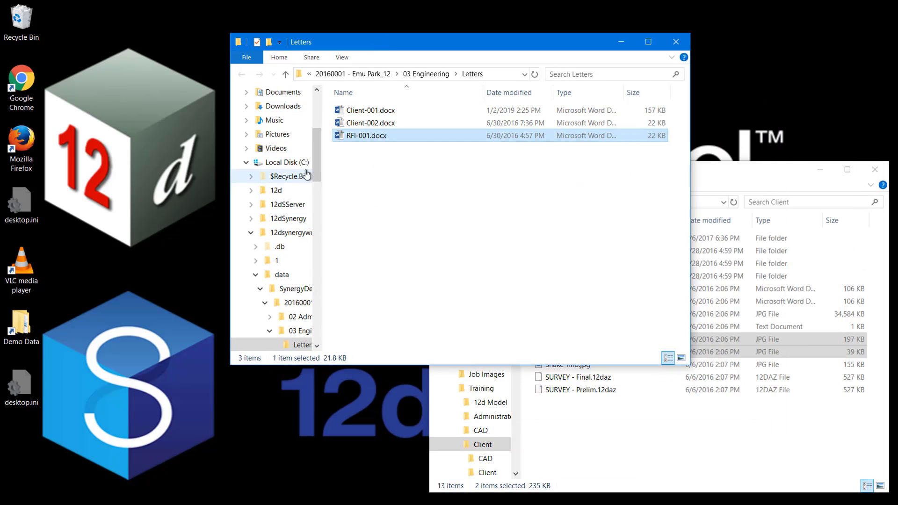
click(292, 164)
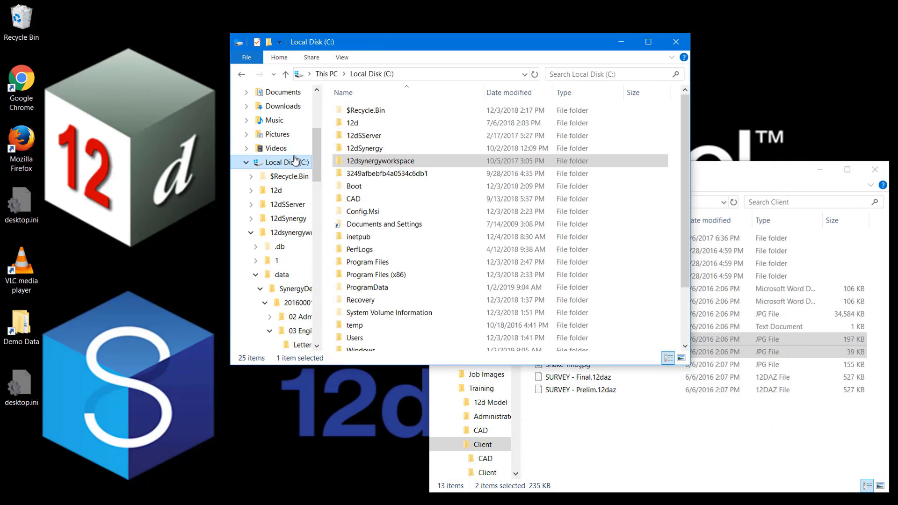
double_click(363, 150)
double_click(361, 109)
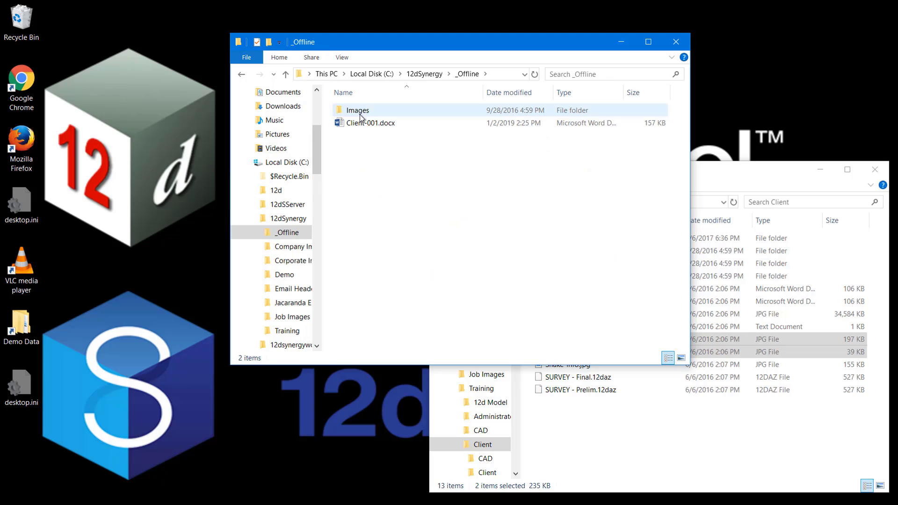
Step: Open Client-001.docx from the _Offline folder, add "Offline data." after "Add more information.", save it and close it
double_click(354, 123)
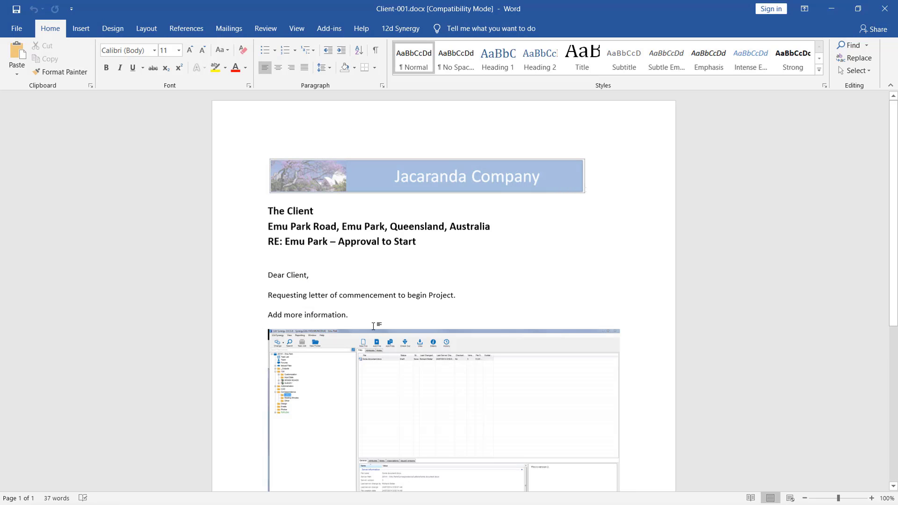
click(375, 309)
text(Offl)
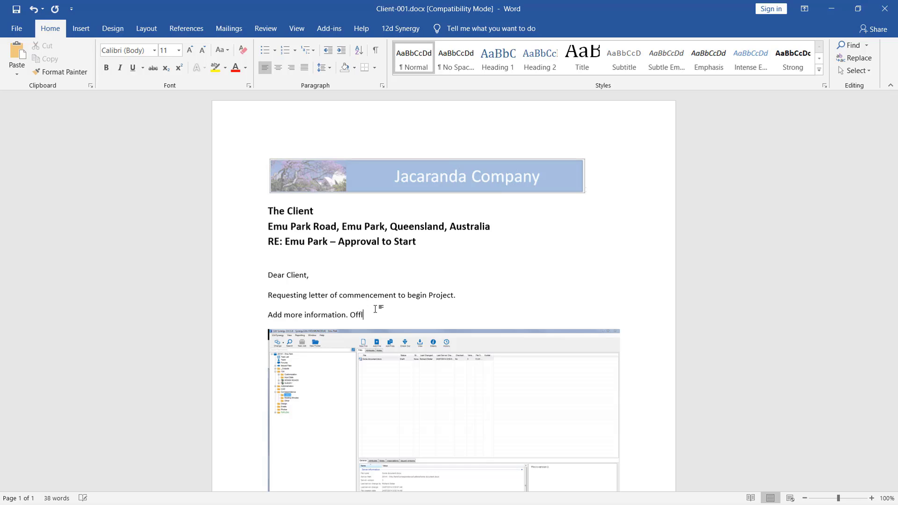
text(ine data)
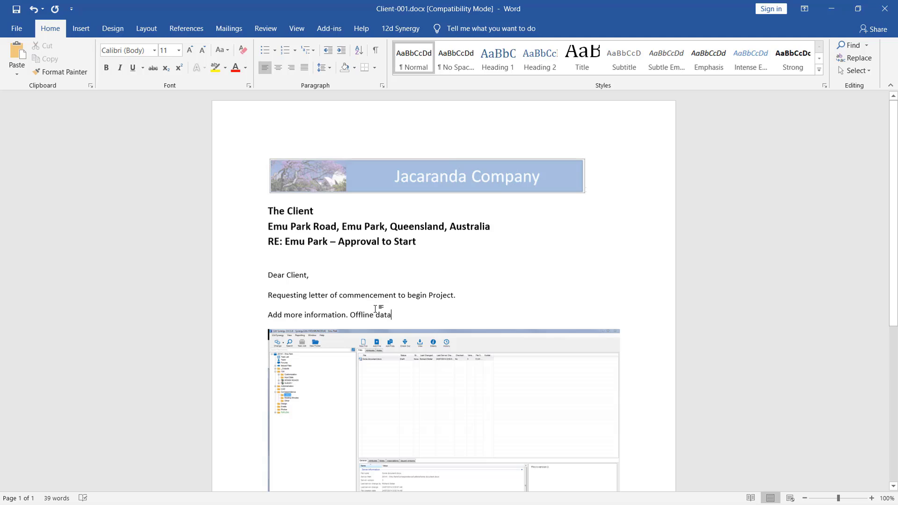
text(.)
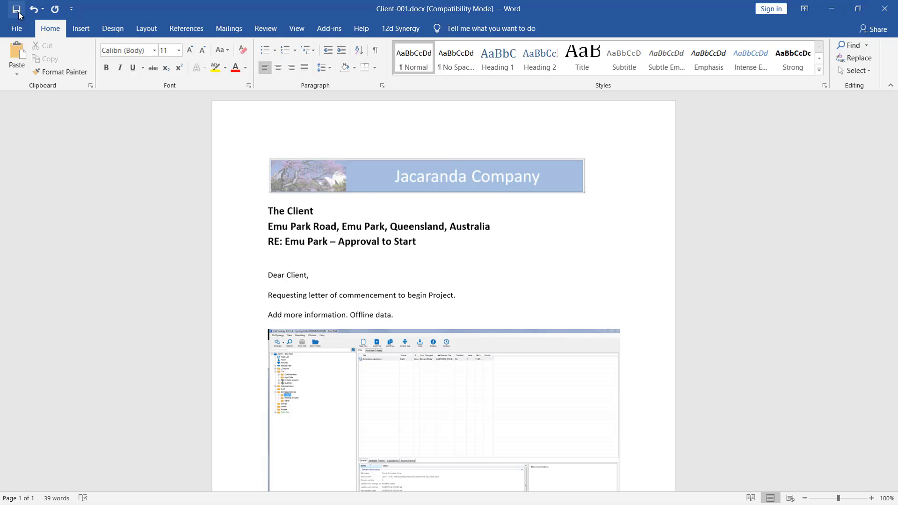
click(18, 11)
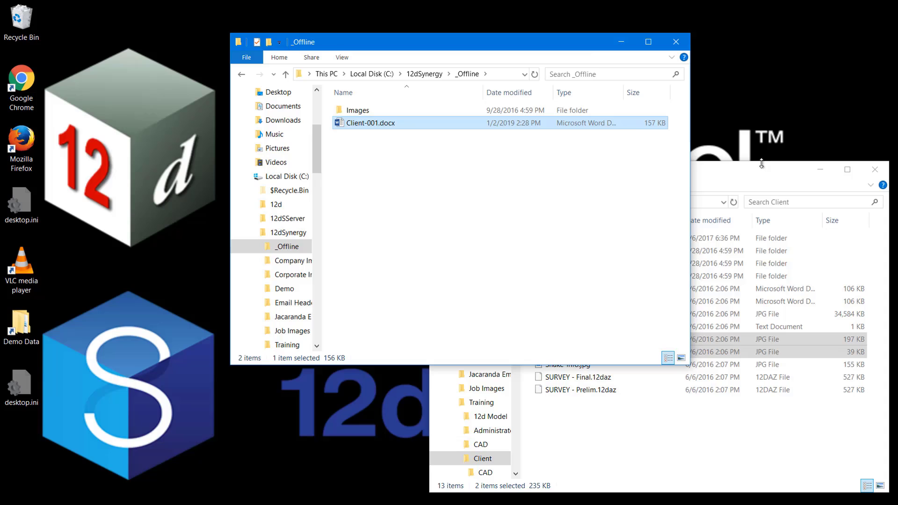
click(884, 11)
Step: Switch to 12d Synergy and bring Client-001.docx back online, deleting the offline copy
mouse_move(448, 504)
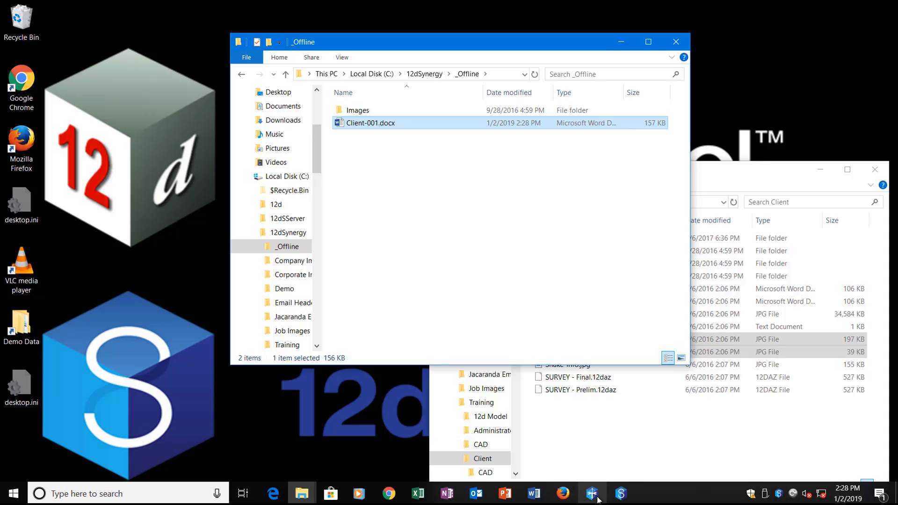
click(621, 494)
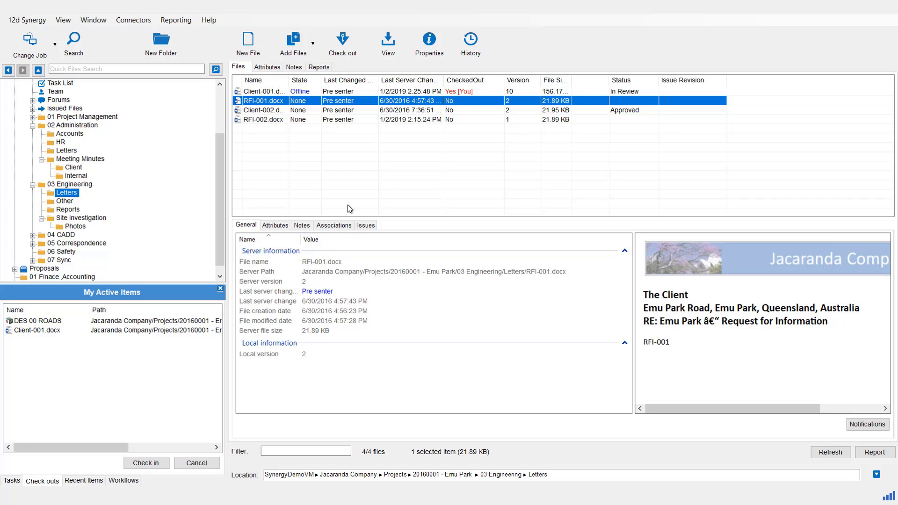
click(261, 93)
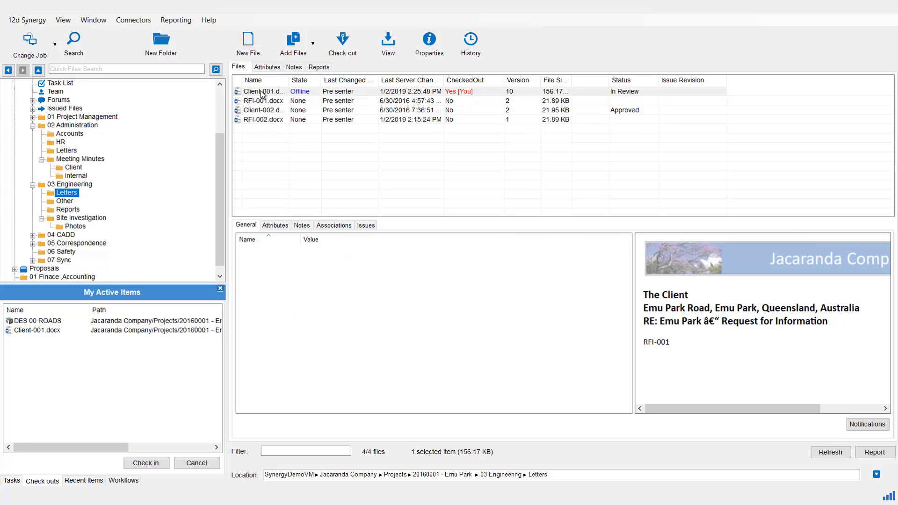
right_click(262, 94)
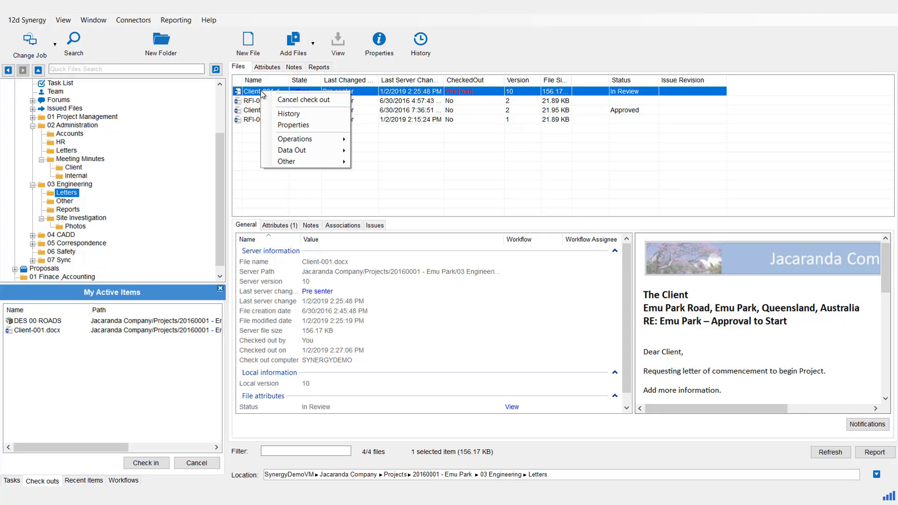
mouse_move(310, 153)
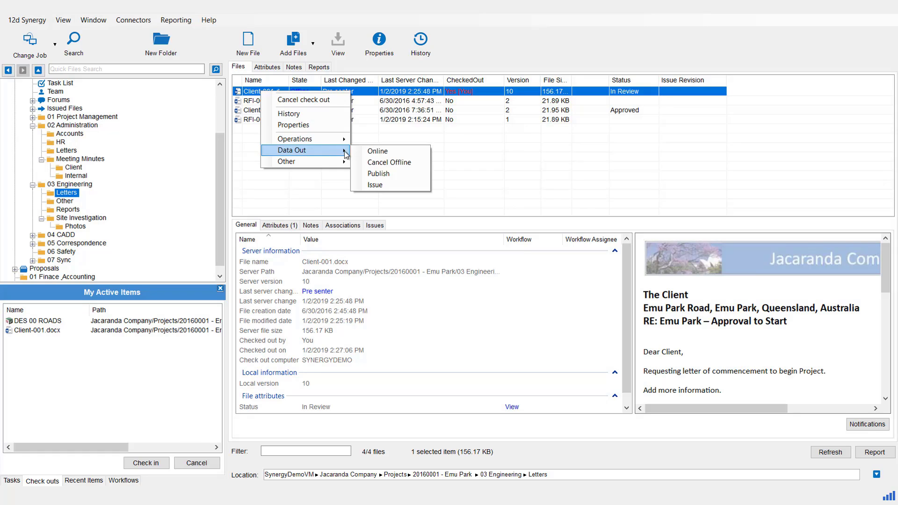
click(383, 152)
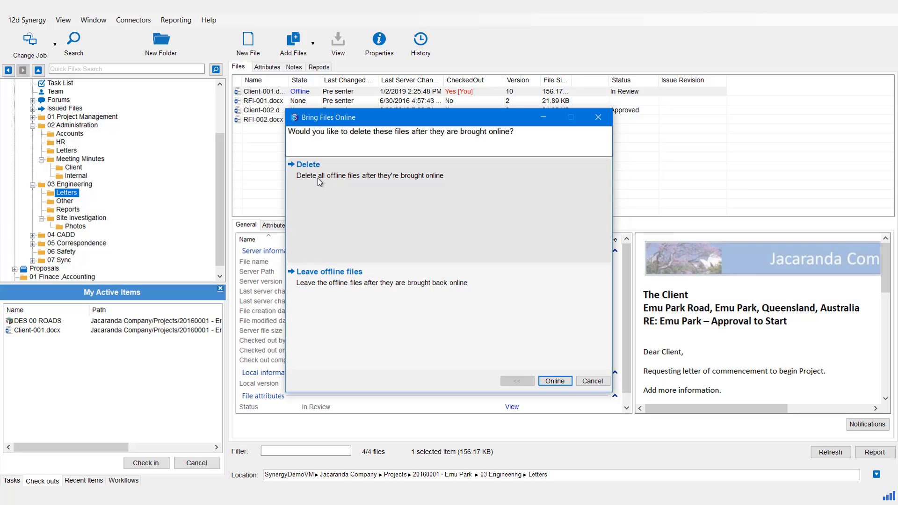
click(554, 381)
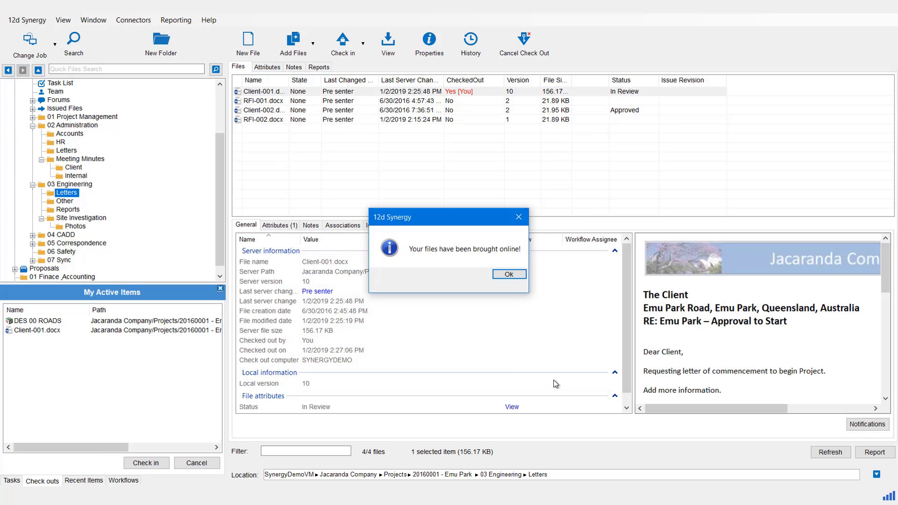
click(509, 275)
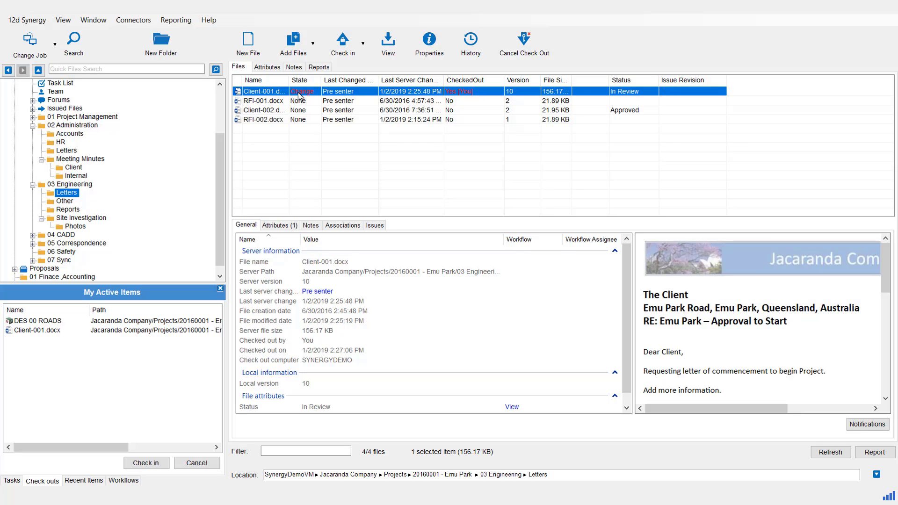
Step: Check in Client-001.docx with the manual change description "Offline site information added"
click(345, 42)
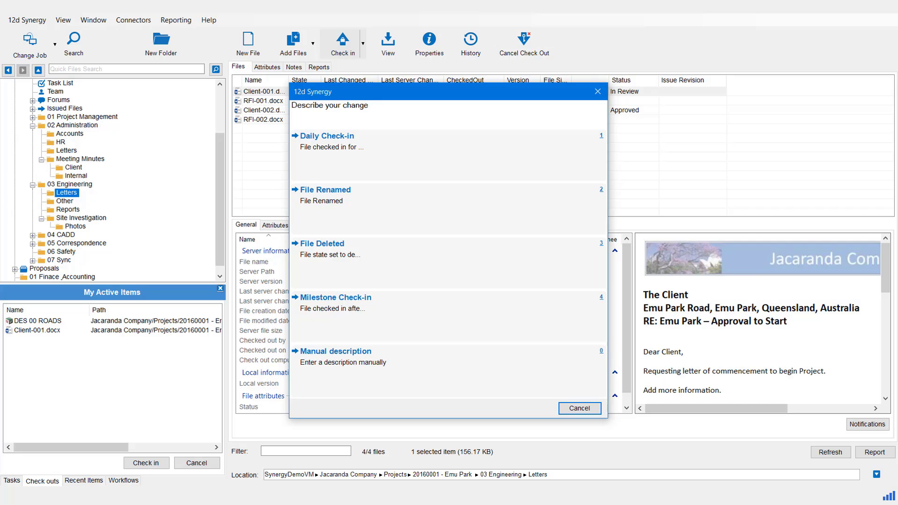
click(349, 359)
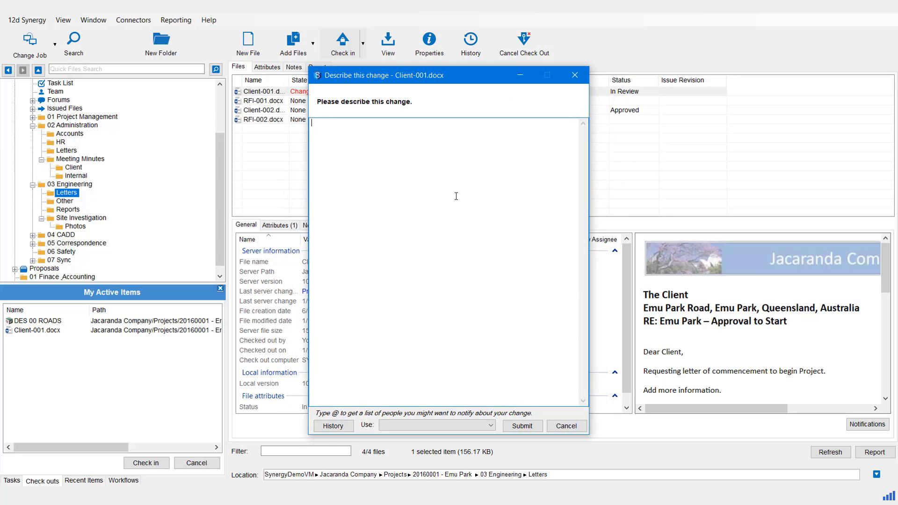
text(Offline site information added)
click(521, 425)
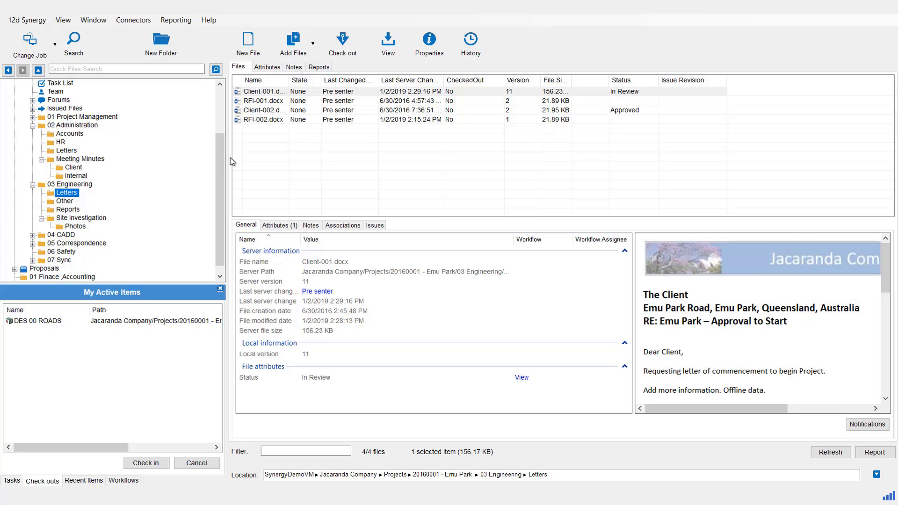
Step: Examine the job attributes of the 20160001 - Emu Park job
drag(218, 171, 212, 147)
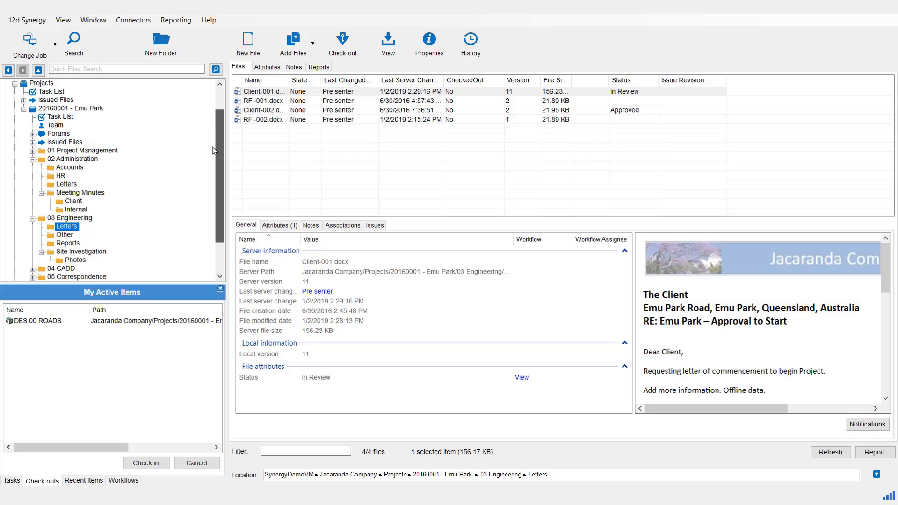
click(84, 108)
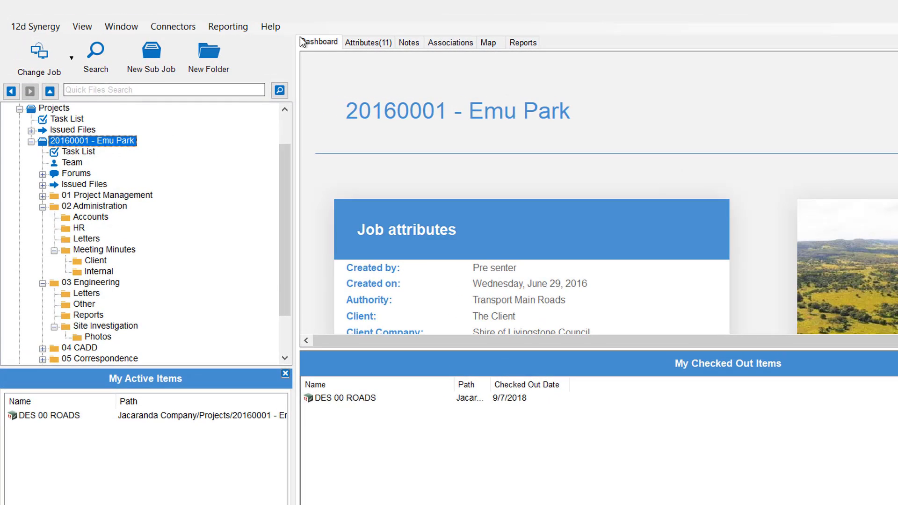
click(362, 43)
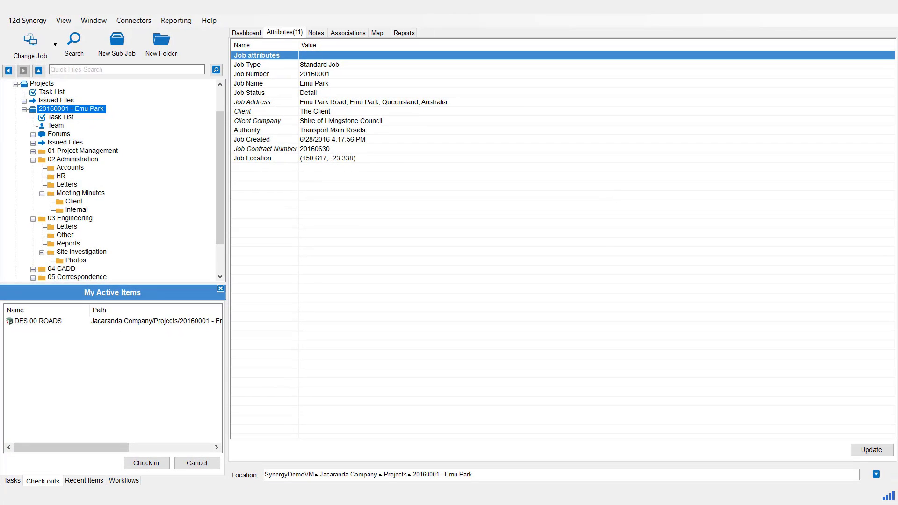
Step: Examine the attributes of the 03 Engineering folder and of Monthly Progress Report.docx in its Reports folder
click(70, 218)
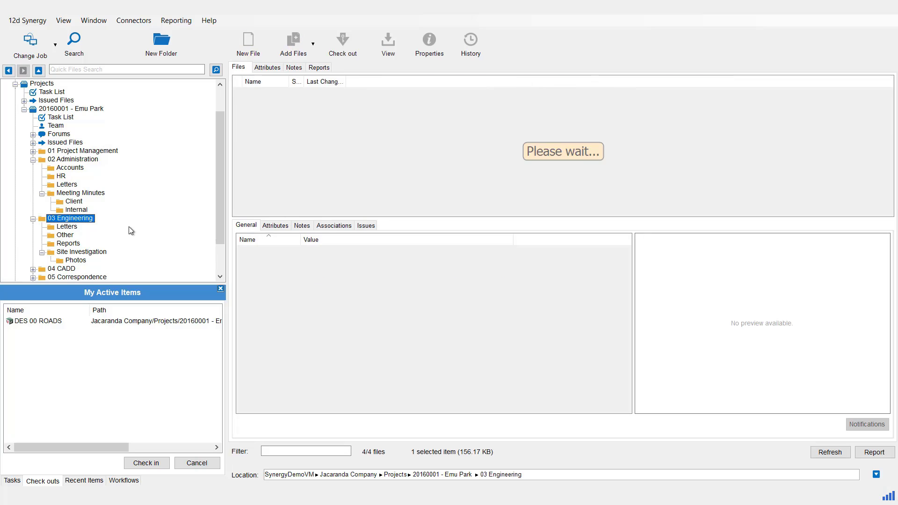
click(267, 69)
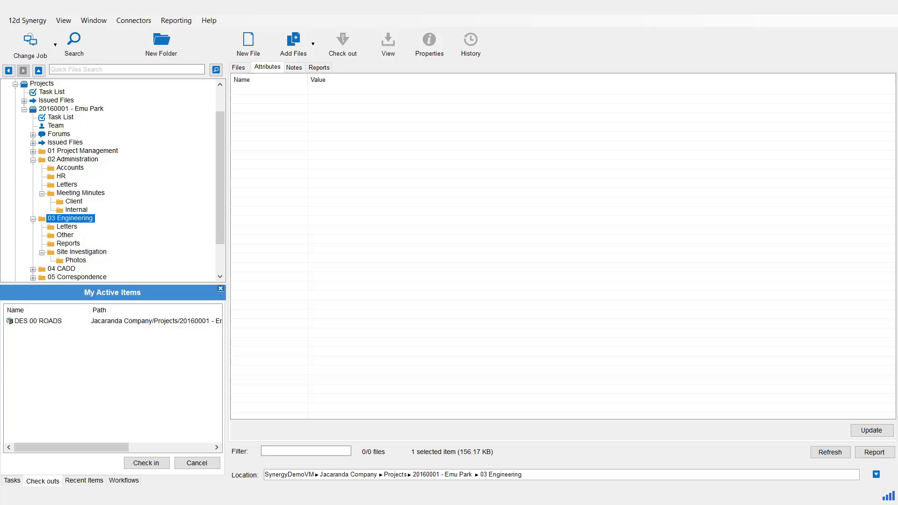
click(68, 243)
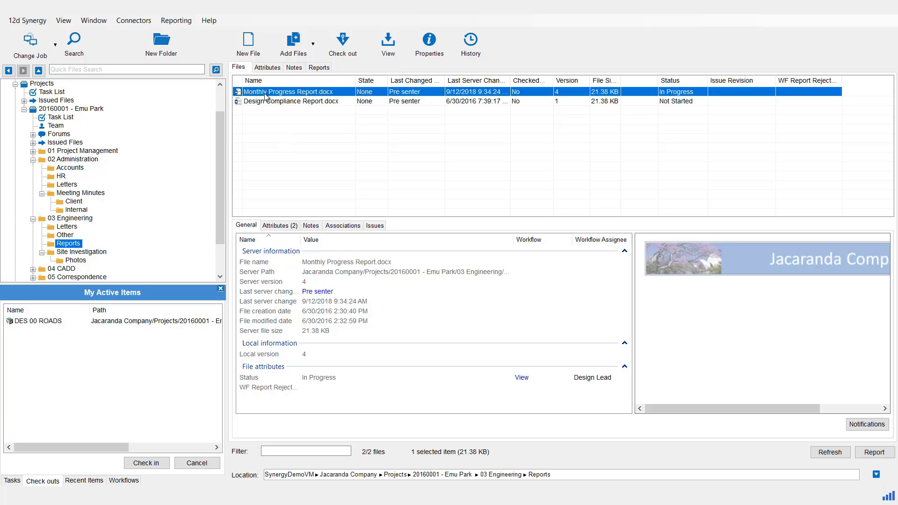
click(279, 226)
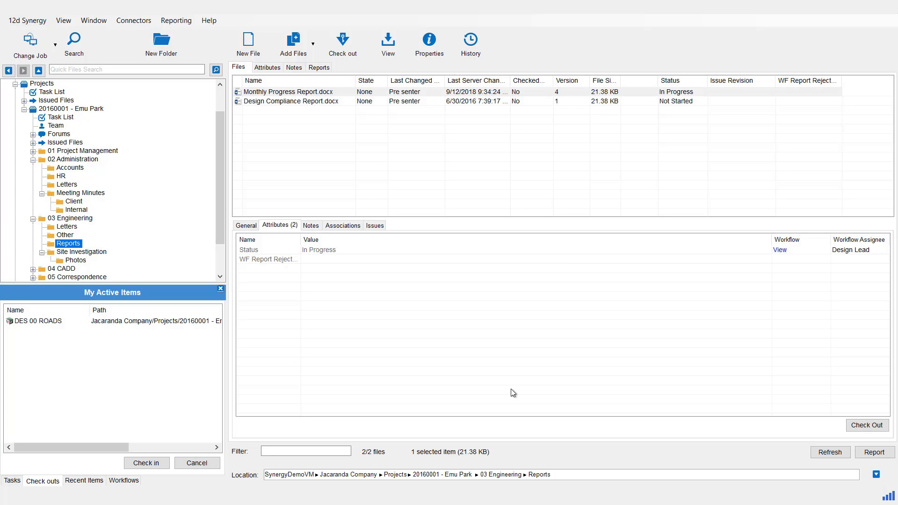
Step: Start a second 12d Synergy client window and open the recently used Library job in it
mouse_move(294, 502)
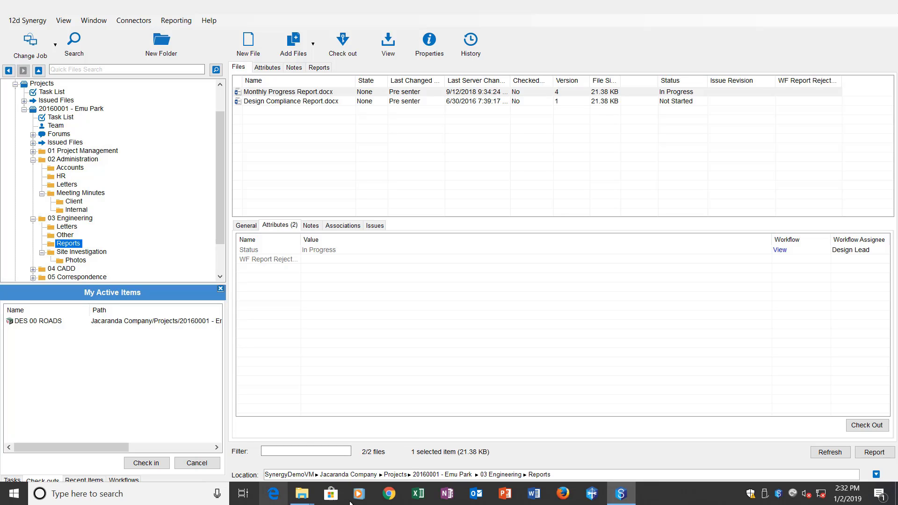
right_click(618, 502)
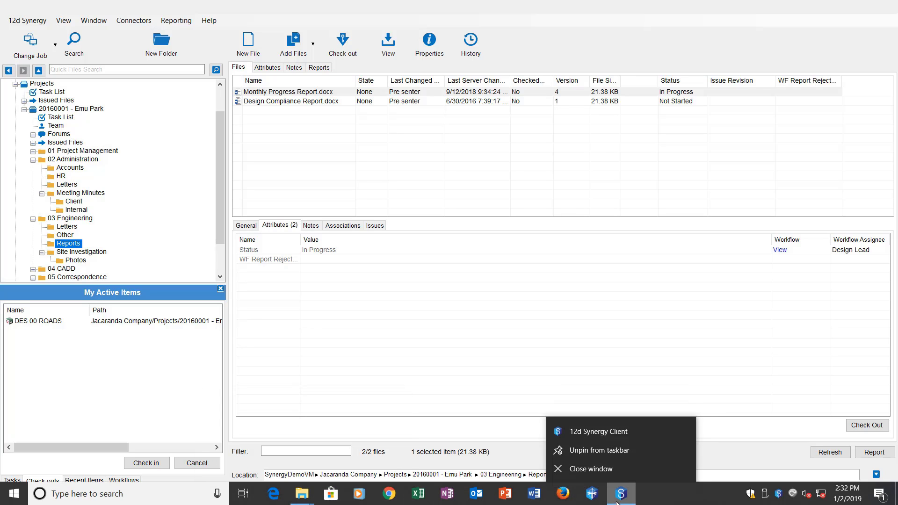
click(593, 435)
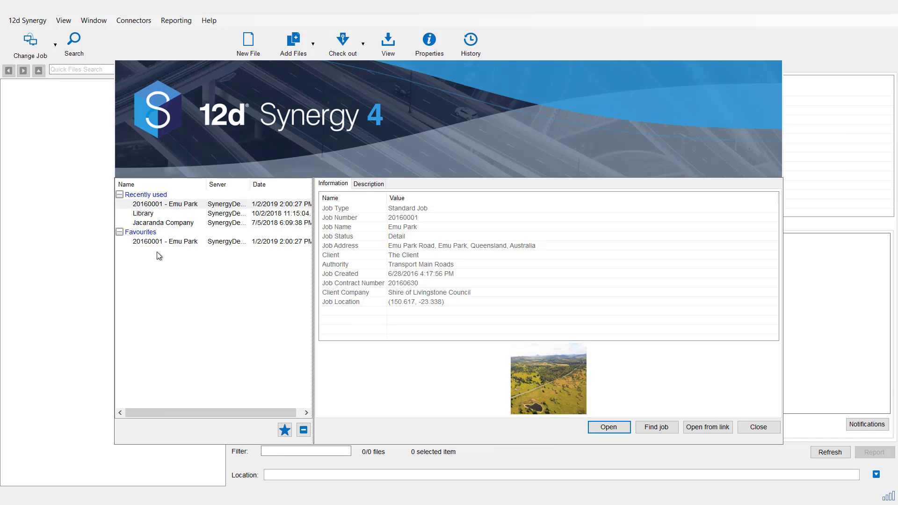
click(141, 215)
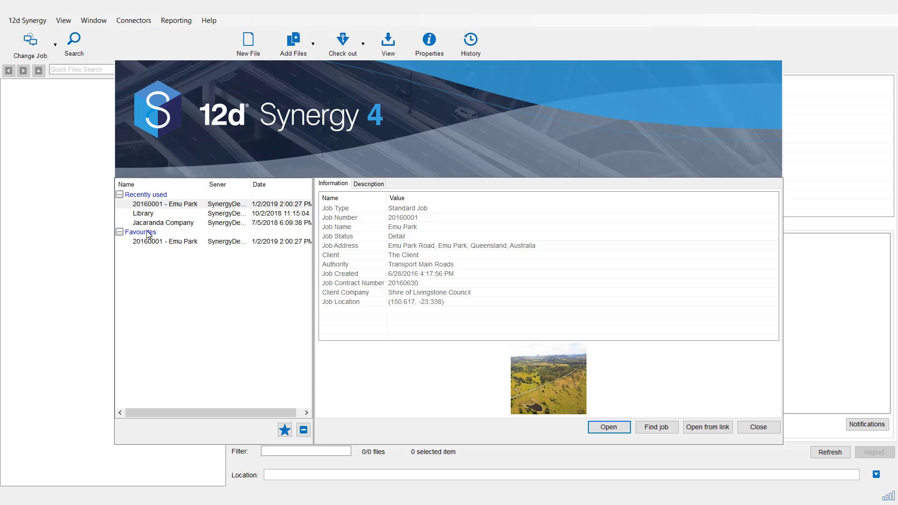
click(613, 427)
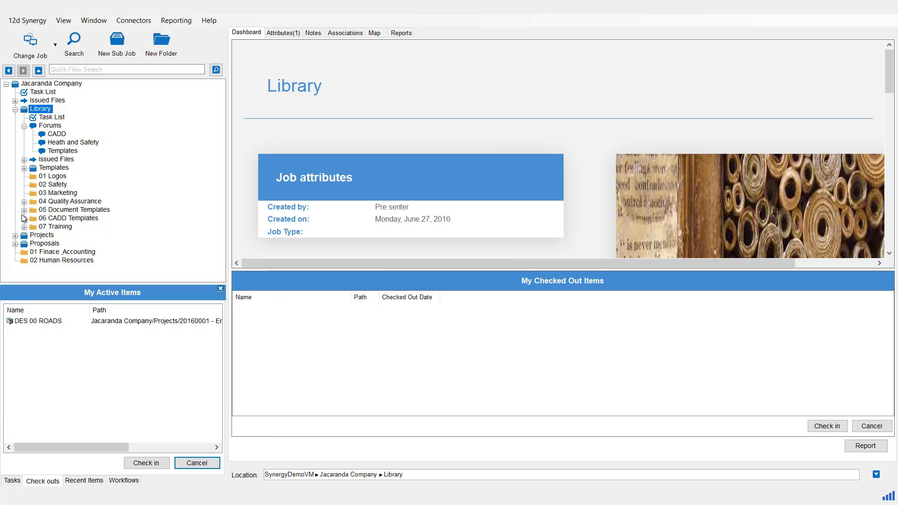
Step: Open Letter_Template Jacaranda.docx for viewing from the Word folder under the Library's 05 Document Templates
click(24, 211)
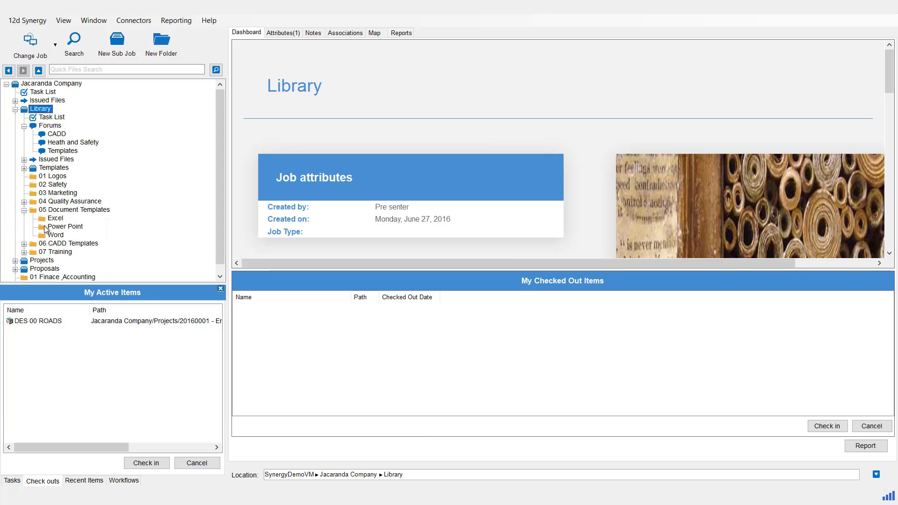
click(55, 235)
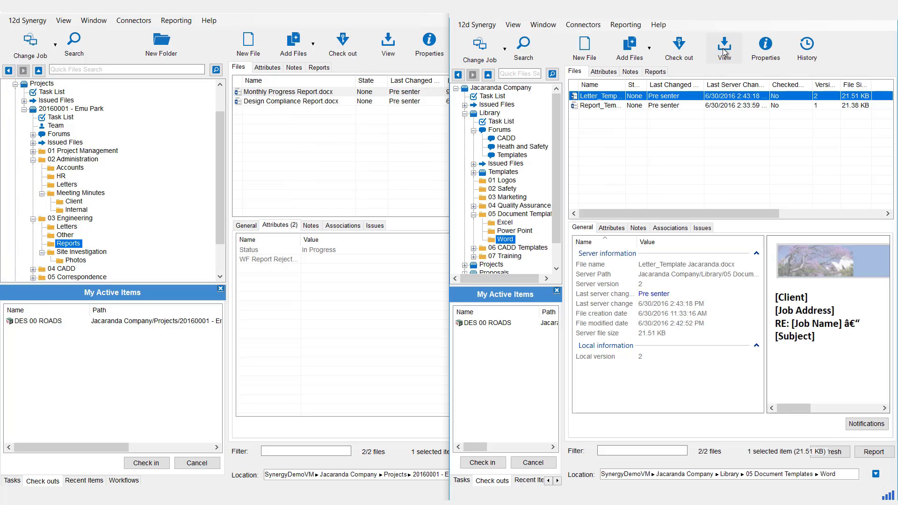
click(723, 48)
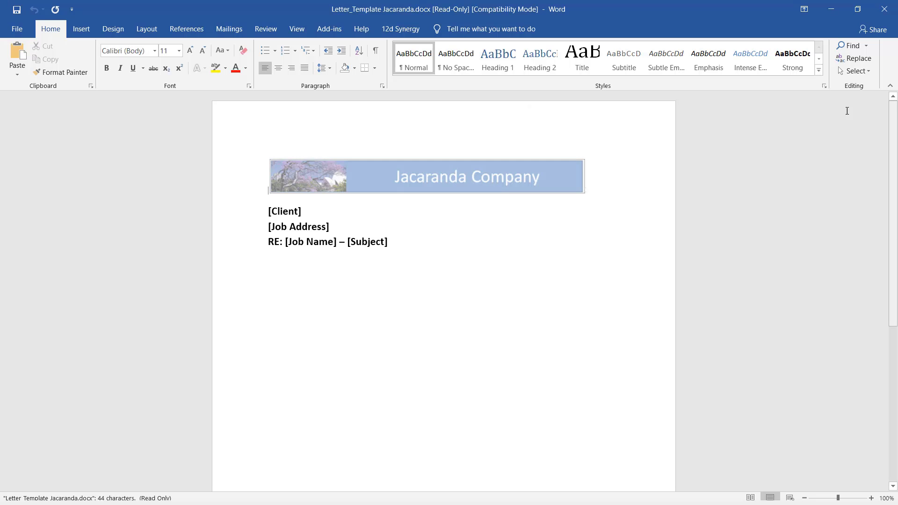
Step: Arrange the letter template side by side with the Emu Park client window and show the Emu Park job's attributes for comparison
click(857, 9)
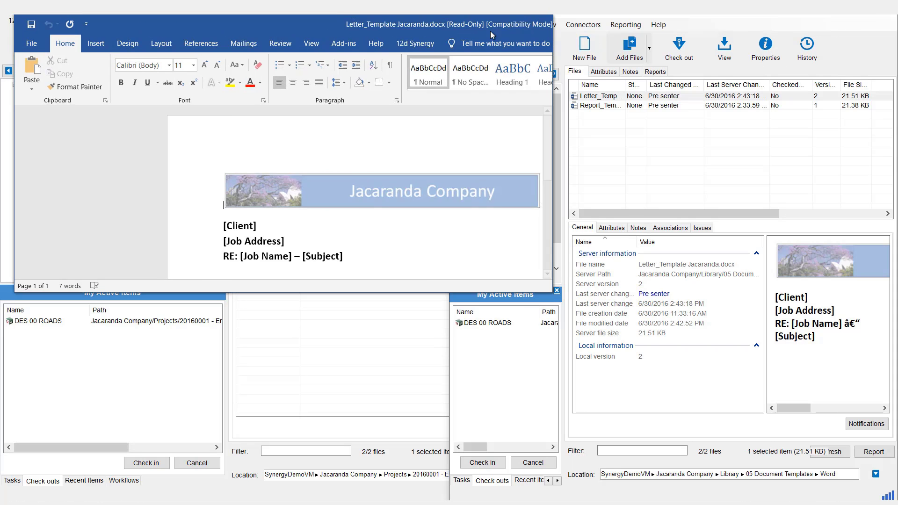
drag(345, 25, 896, 47)
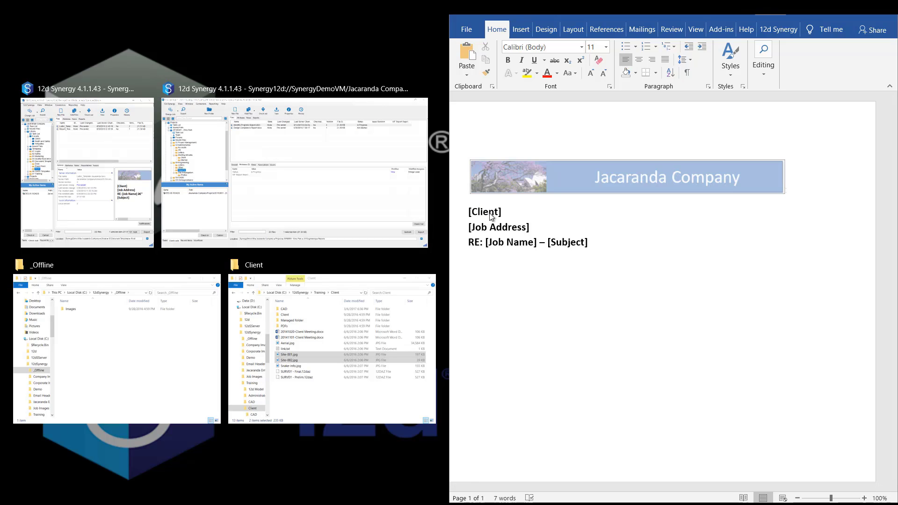
click(395, 198)
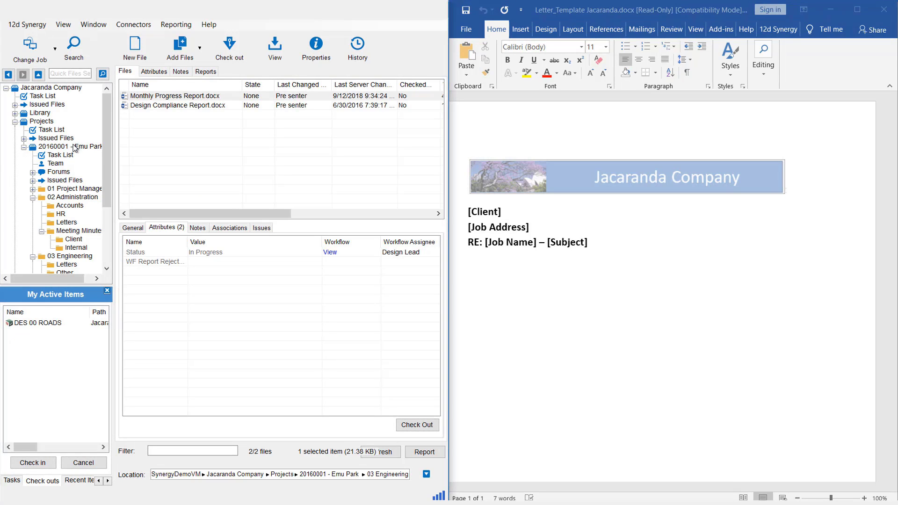
click(73, 147)
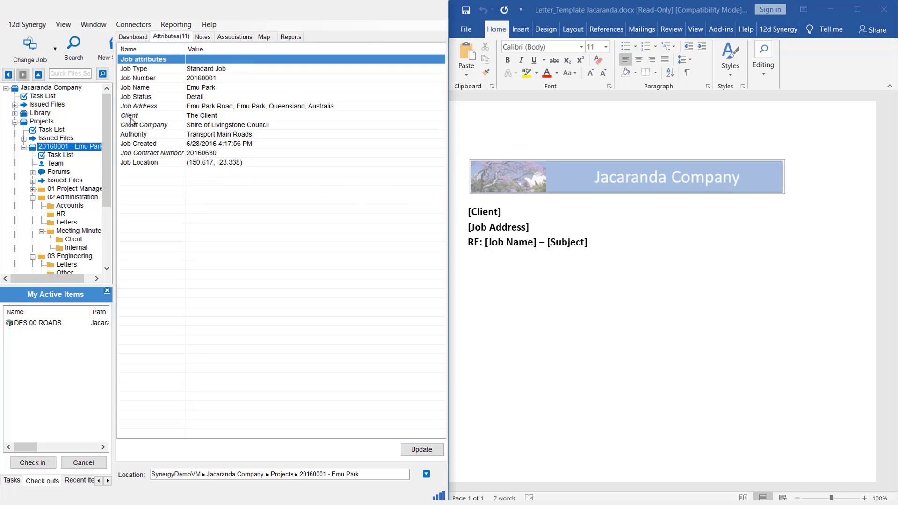
Step: Check the editing options available for the Emu Park job's Client attribute, leaving its value as it is
double_click(202, 117)
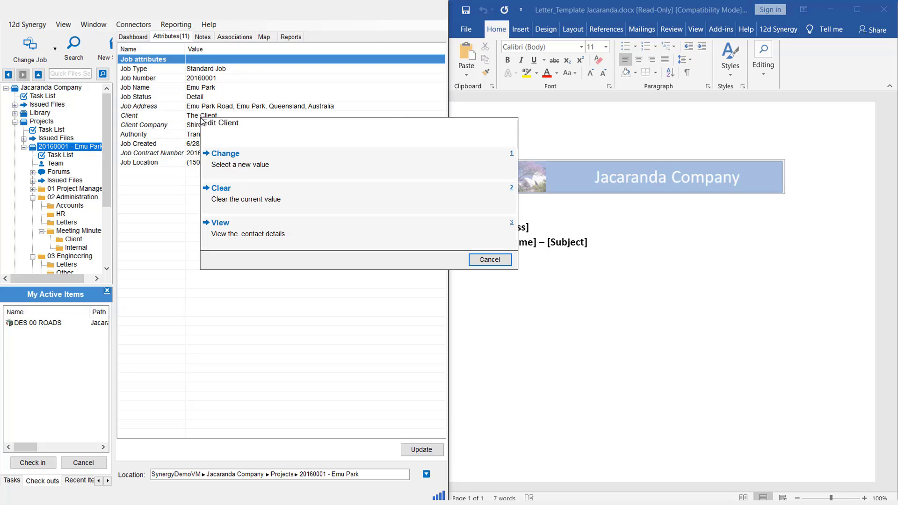
key(Escape)
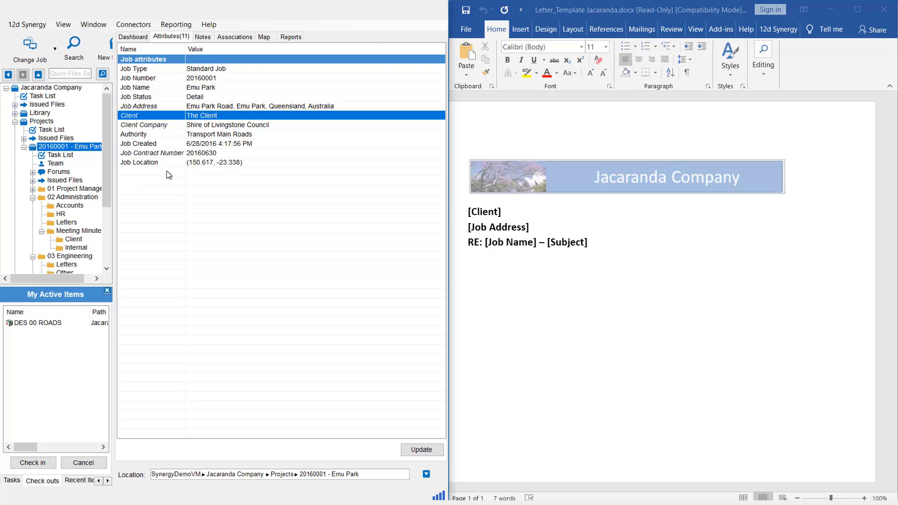
Step: View RFI-002.docx from the Letters folder under 03 Engineering
click(71, 264)
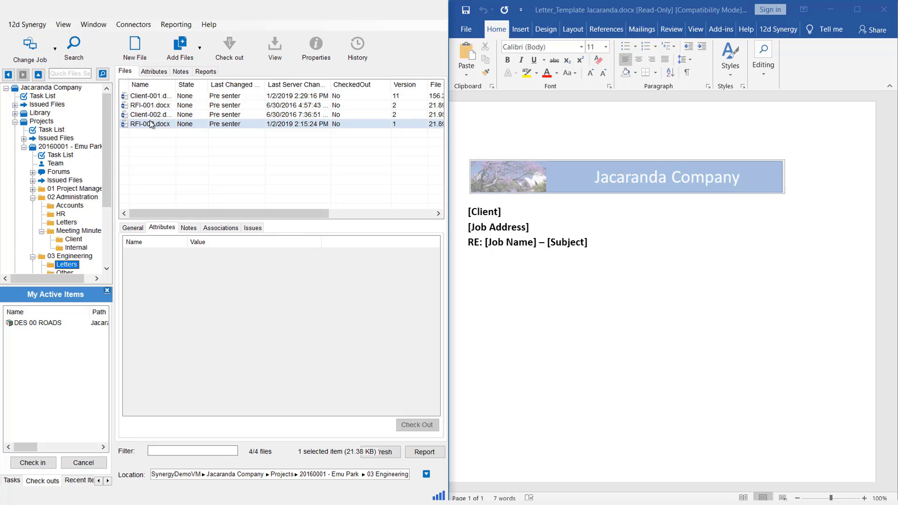
click(144, 125)
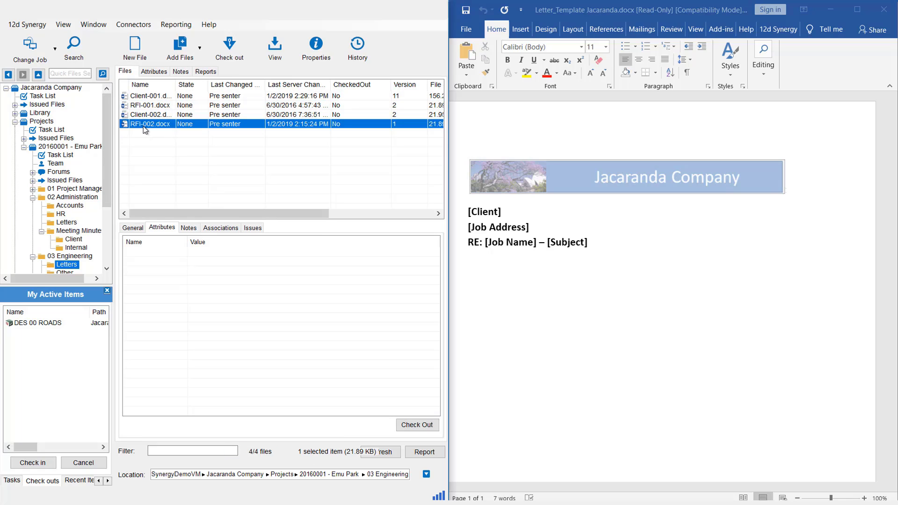
click(272, 54)
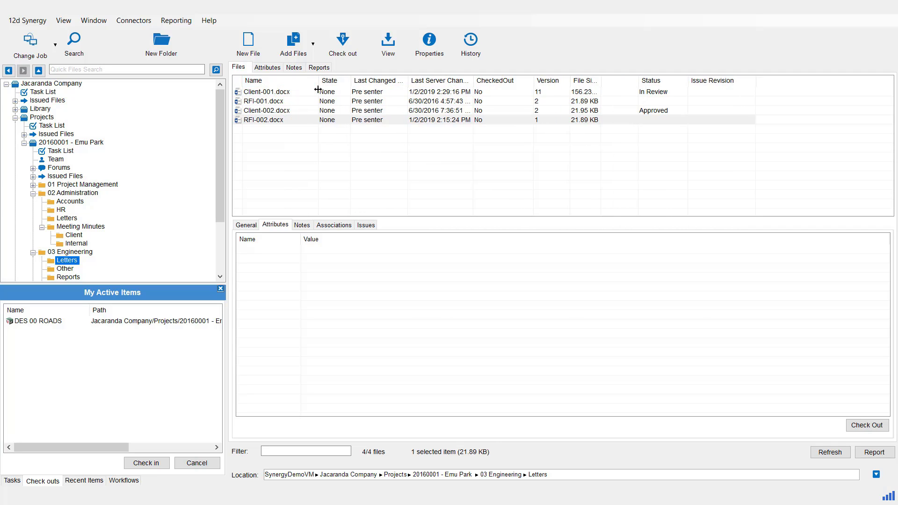
Step: Open the history of Client-001.docx with previews shown and examine versions 1 to 5 one after another
double_click(290, 80)
click(270, 92)
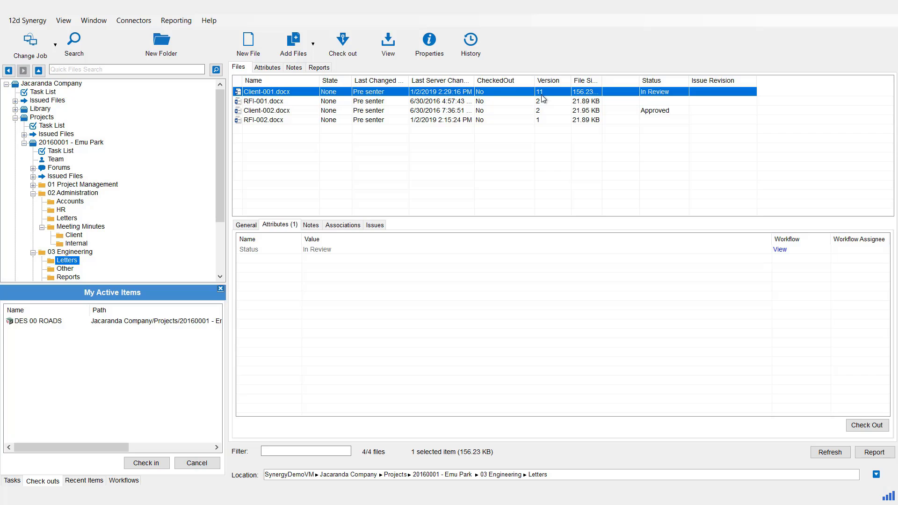
click(471, 41)
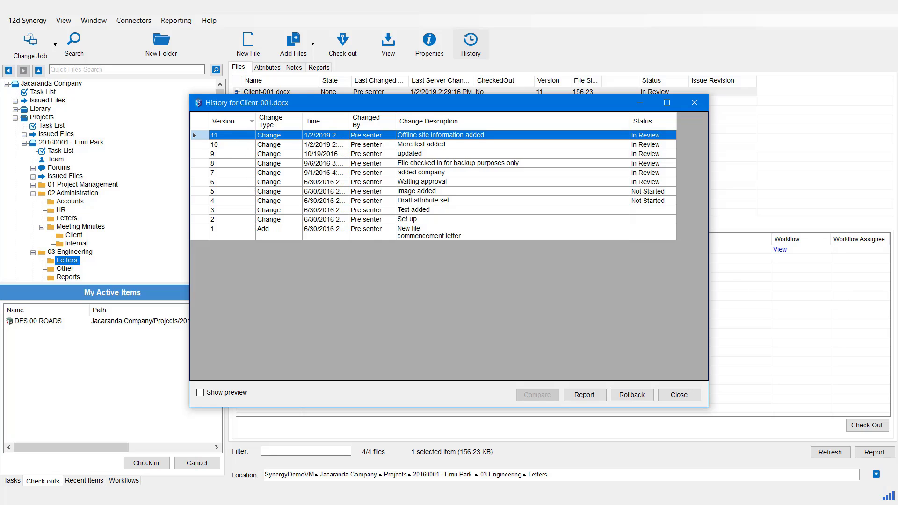
click(200, 393)
click(289, 232)
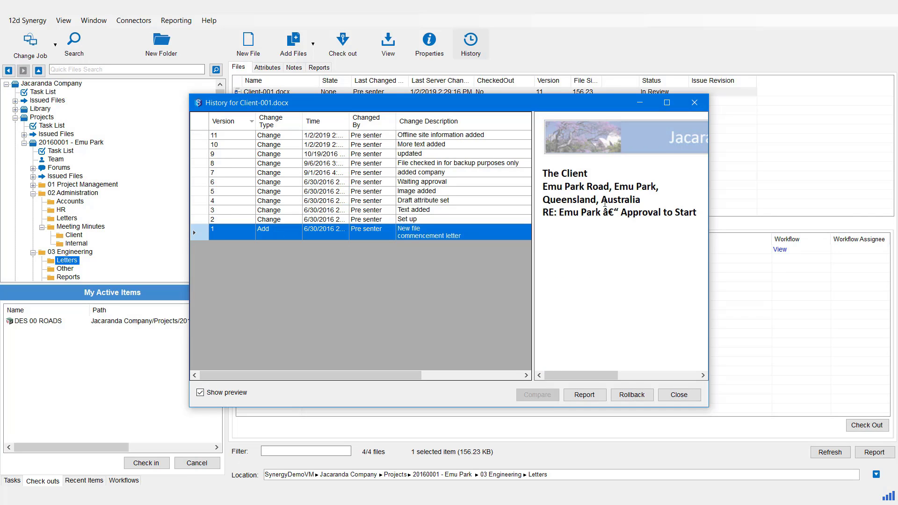
click(274, 222)
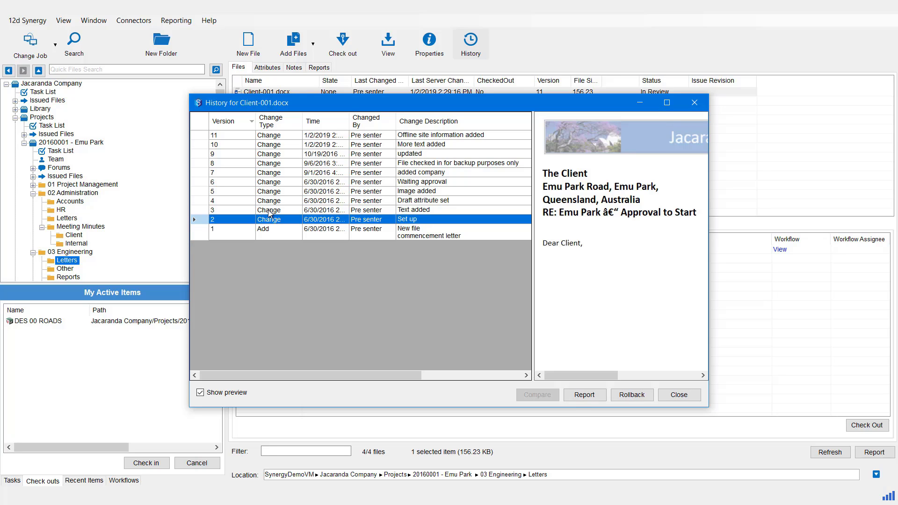
click(269, 212)
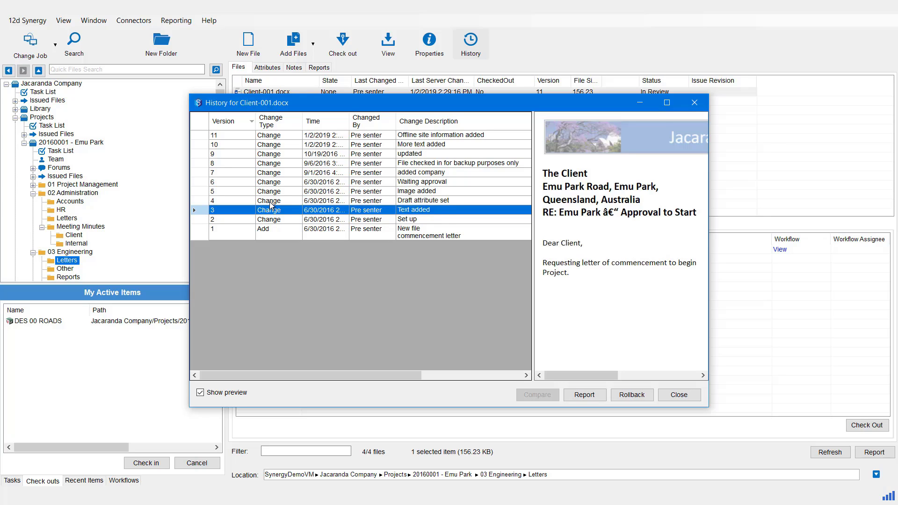
click(271, 202)
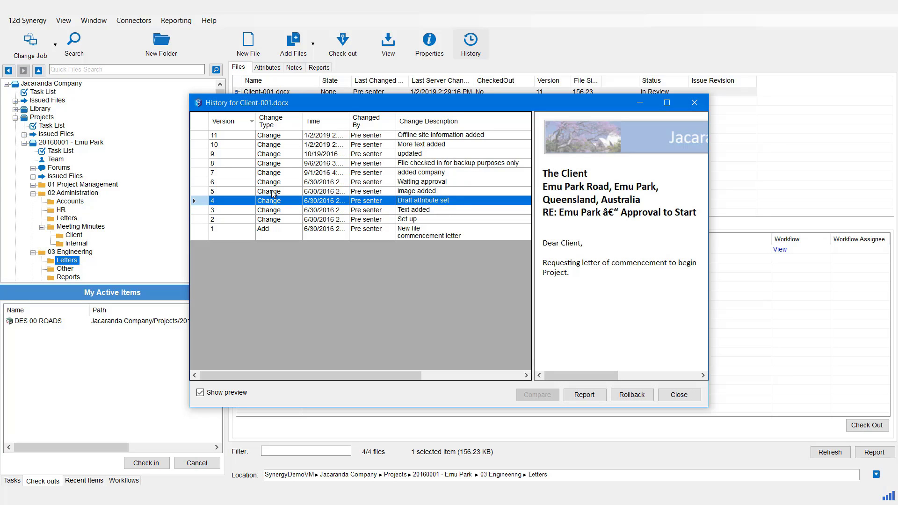
click(273, 192)
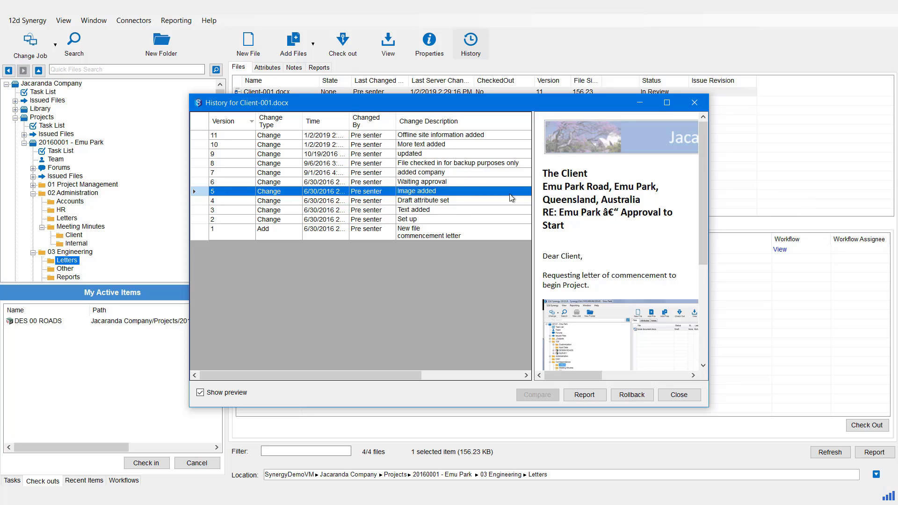
drag(369, 101, 403, 143)
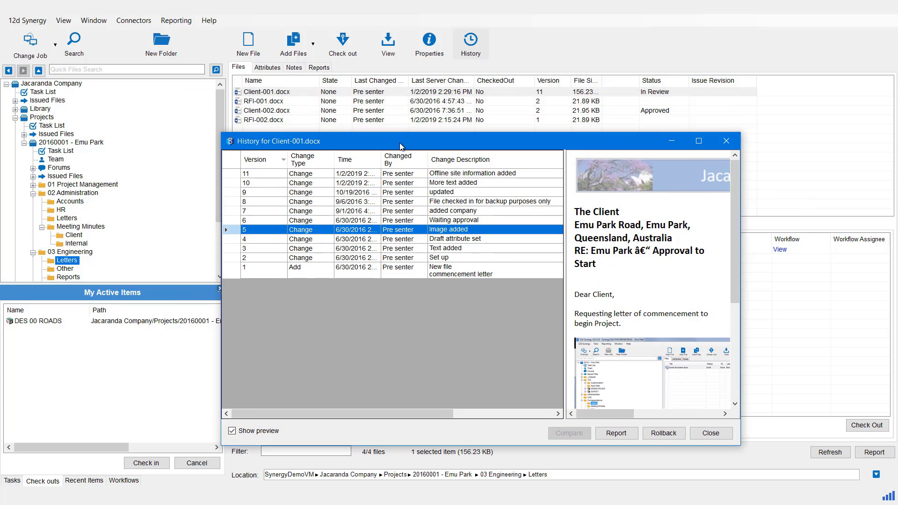
Step: Roll back Client-001.docx locally to version 8 and widen the Version column in the file list
click(251, 203)
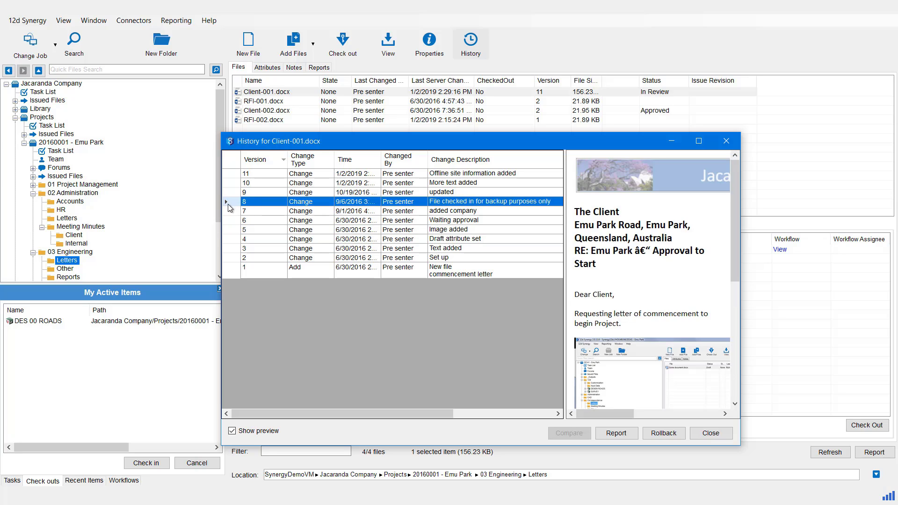
click(658, 434)
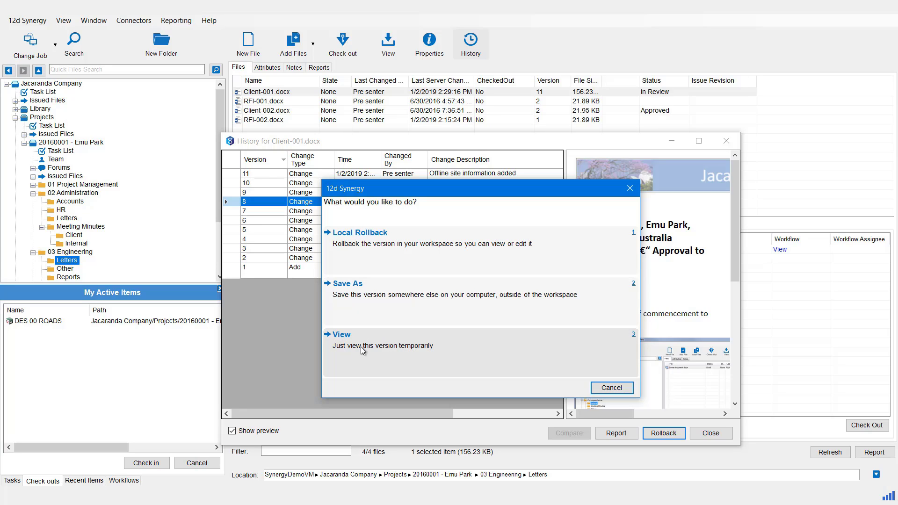
click(352, 246)
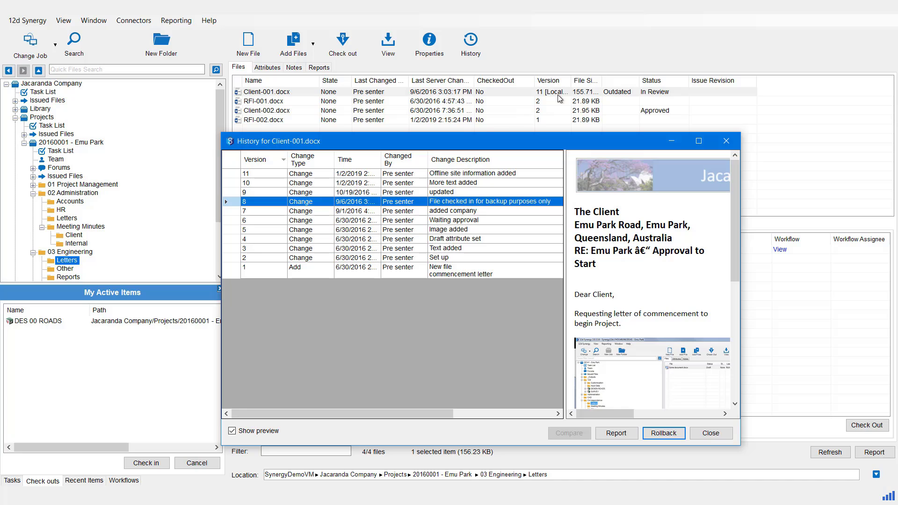
click(727, 436)
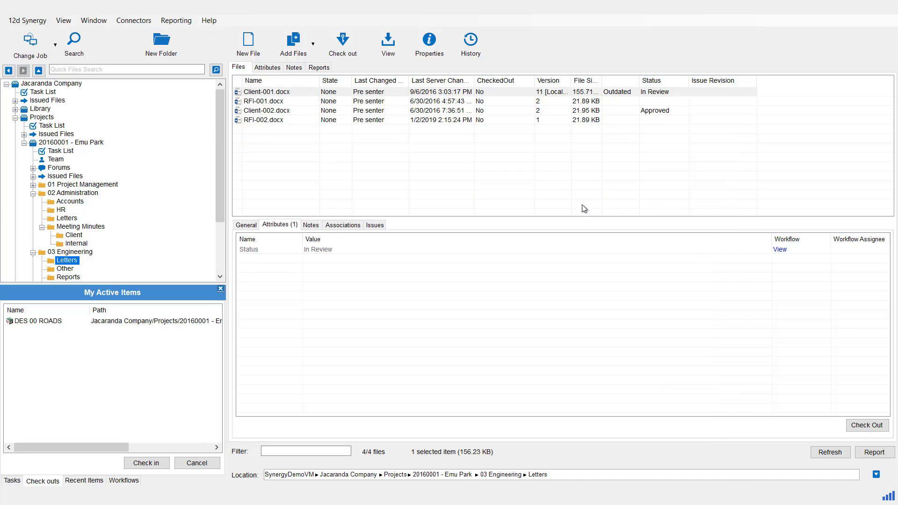
drag(567, 82, 595, 82)
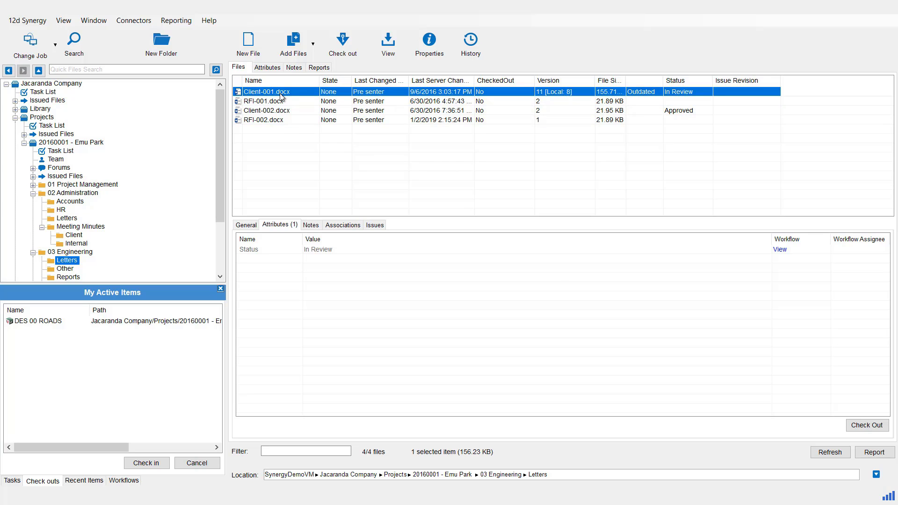
Step: Bring up the entity log from the properties of Client-001.docx and widen the log window
click(430, 41)
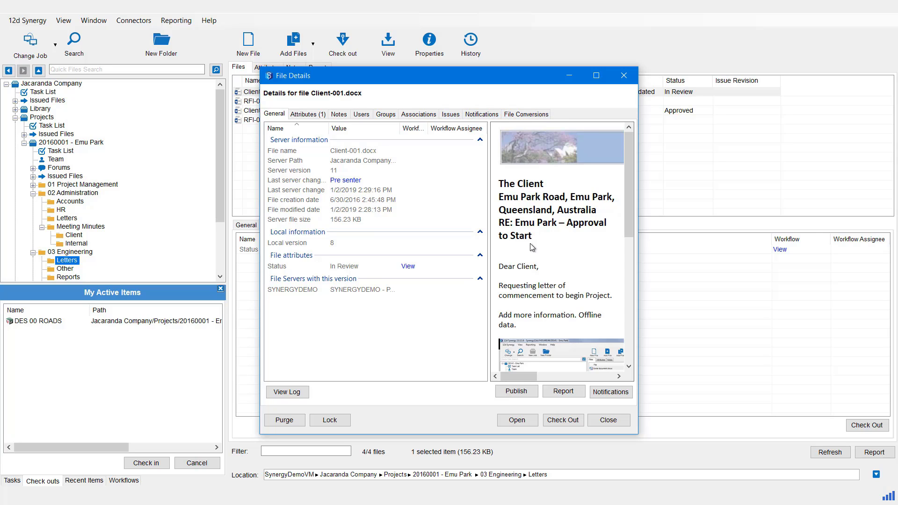
click(283, 393)
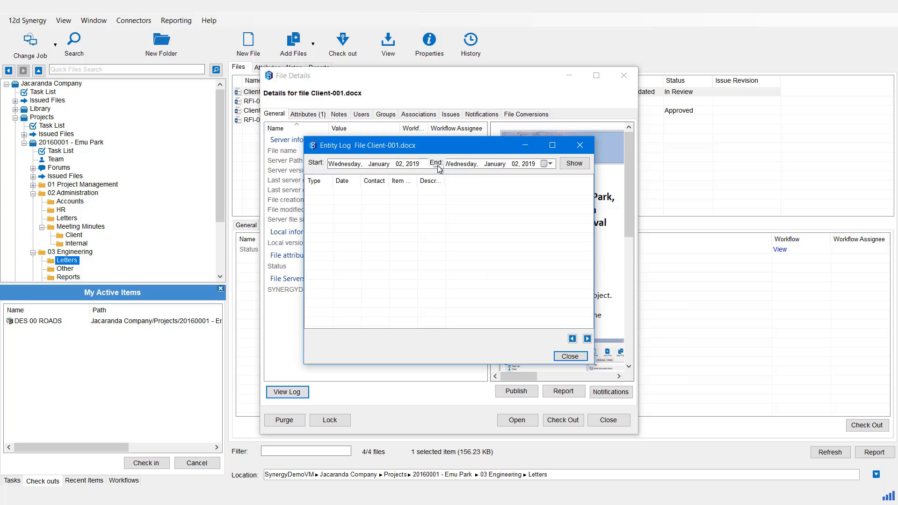
drag(594, 196, 689, 197)
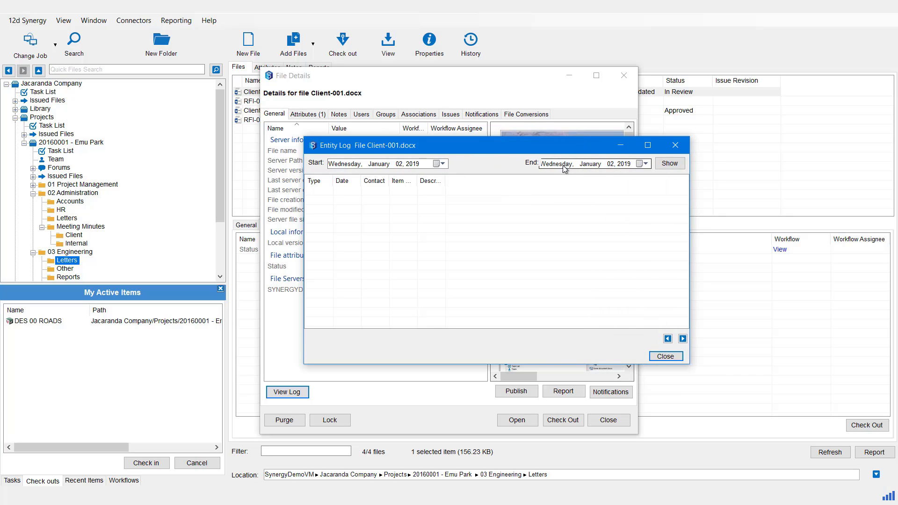
Step: List the entity log entries of Client-001.docx starting from April 30, 2018, and close the log and file details
click(441, 164)
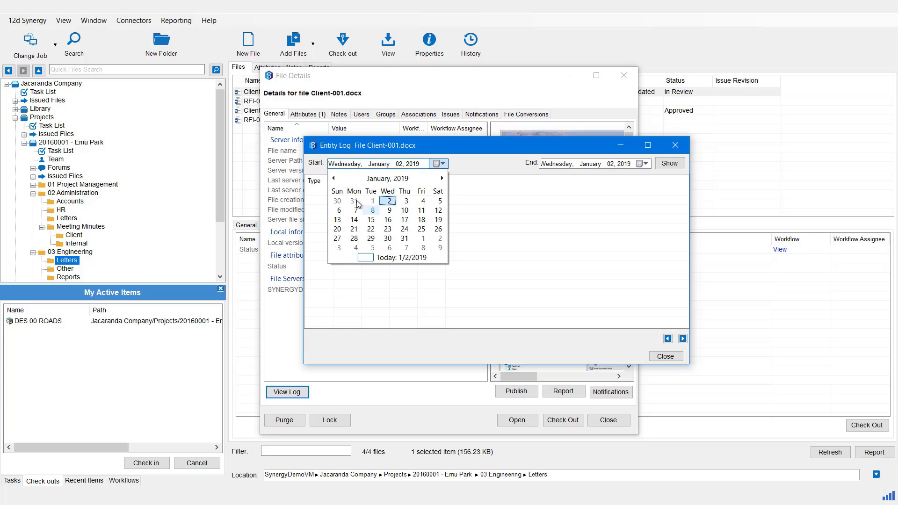
click(334, 180)
click(334, 180)
click(334, 180)
click(334, 180)
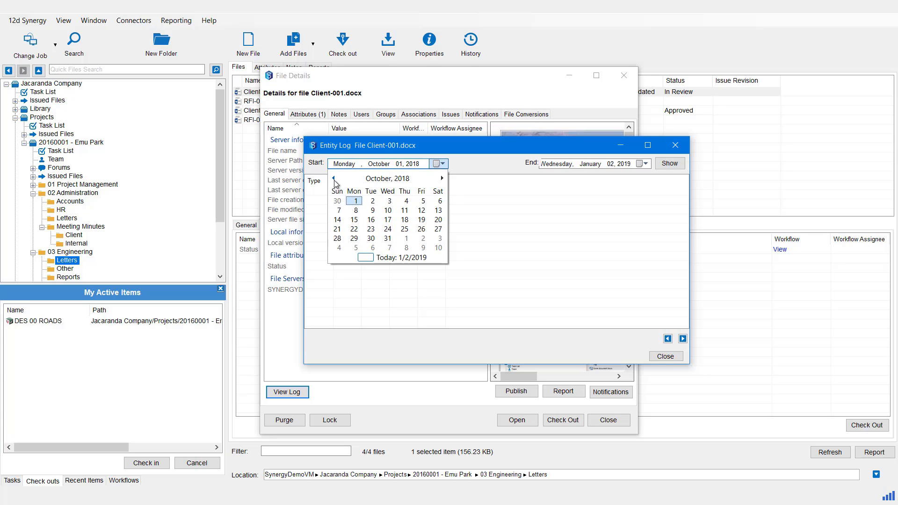
click(334, 180)
click(334, 180)
click(334, 180)
click(334, 180)
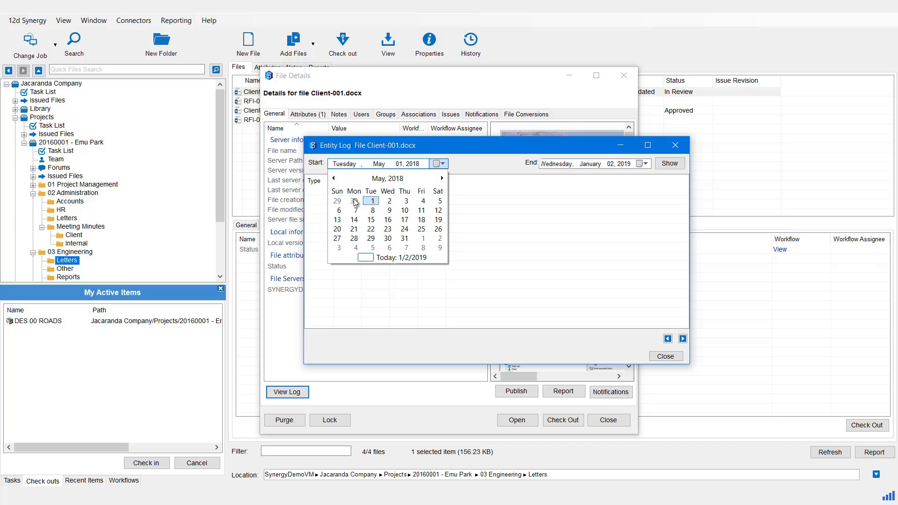
click(355, 202)
click(669, 163)
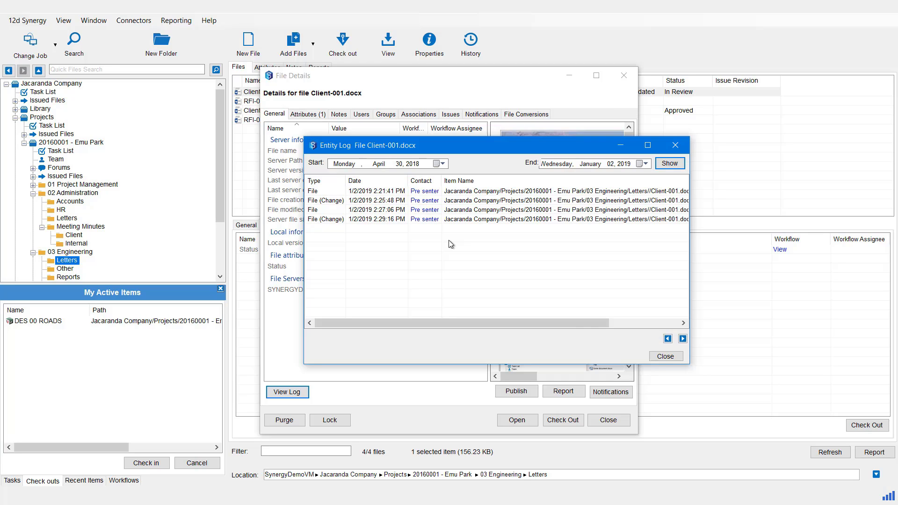
click(665, 356)
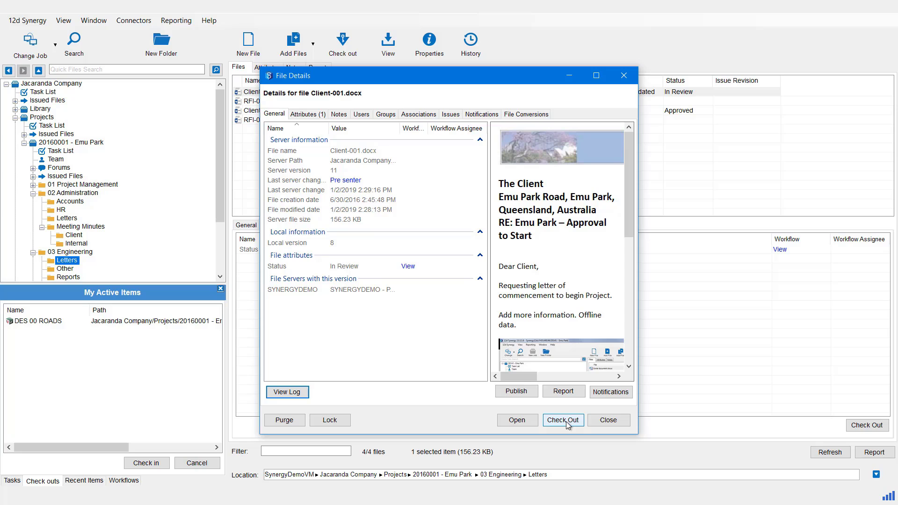
click(609, 420)
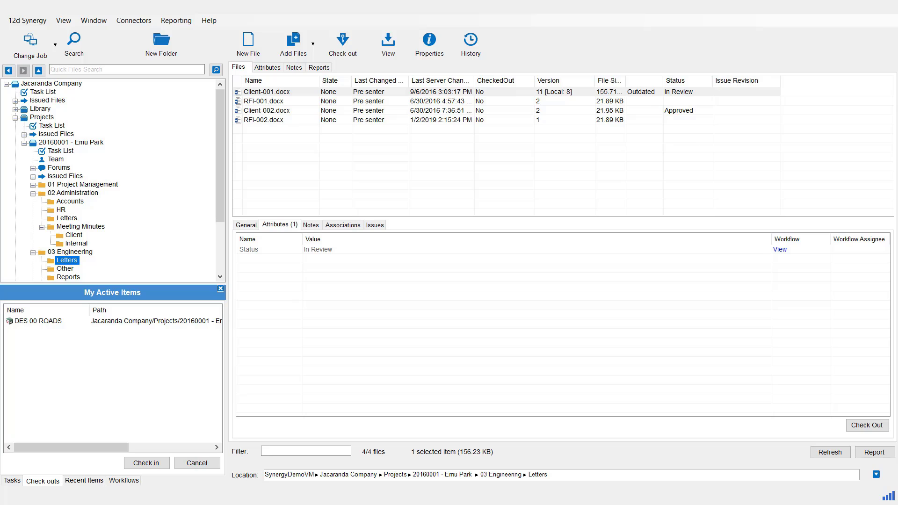
Step: Delete RFI-001.docx from the Letters folder with the File Deleted change description
click(266, 101)
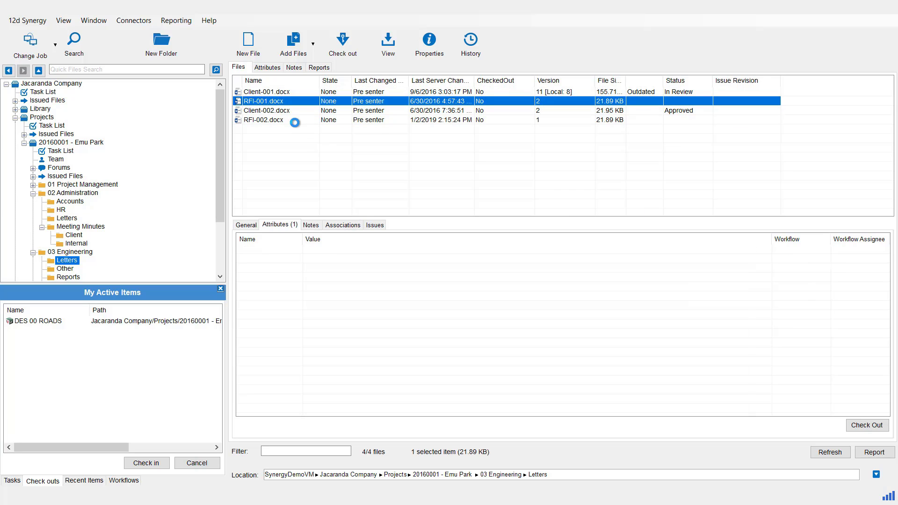
right_click(273, 103)
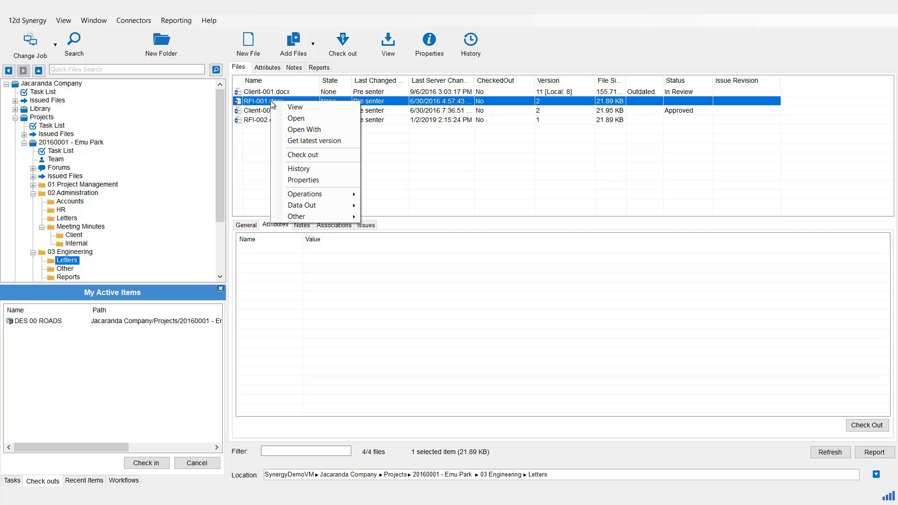
mouse_move(314, 196)
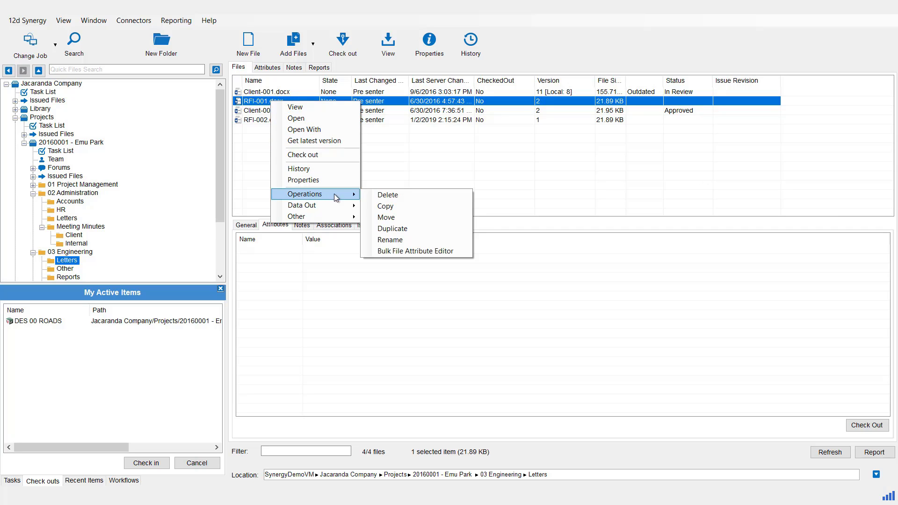
click(414, 195)
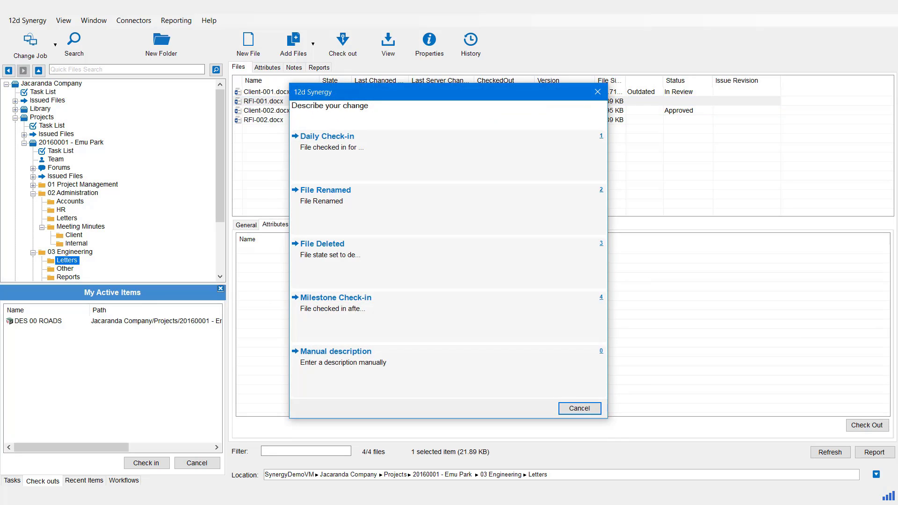
click(326, 251)
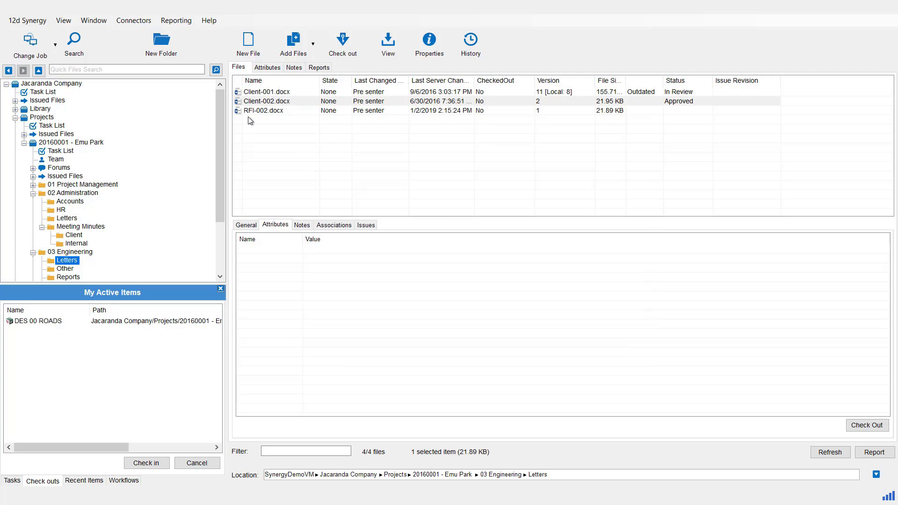
Step: Show deleted items in the file list and select the deleted RFI-001.docx
click(270, 111)
click(60, 22)
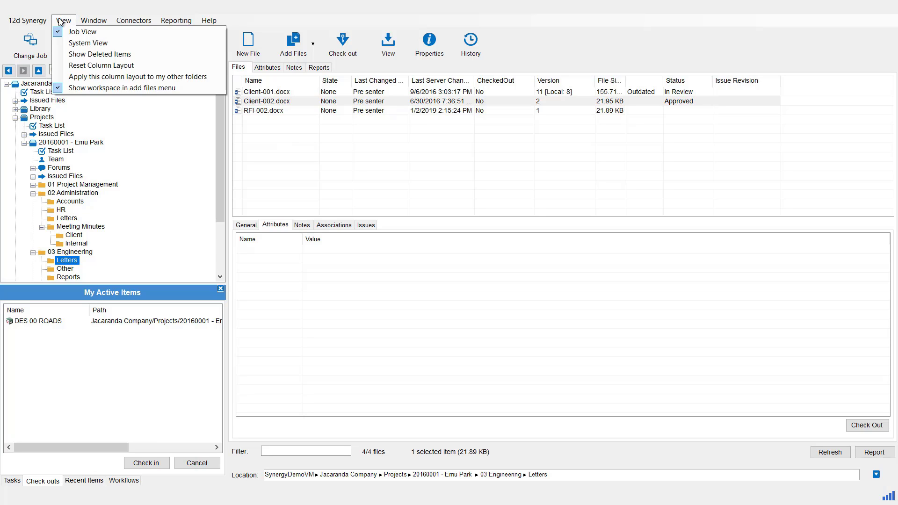
click(78, 54)
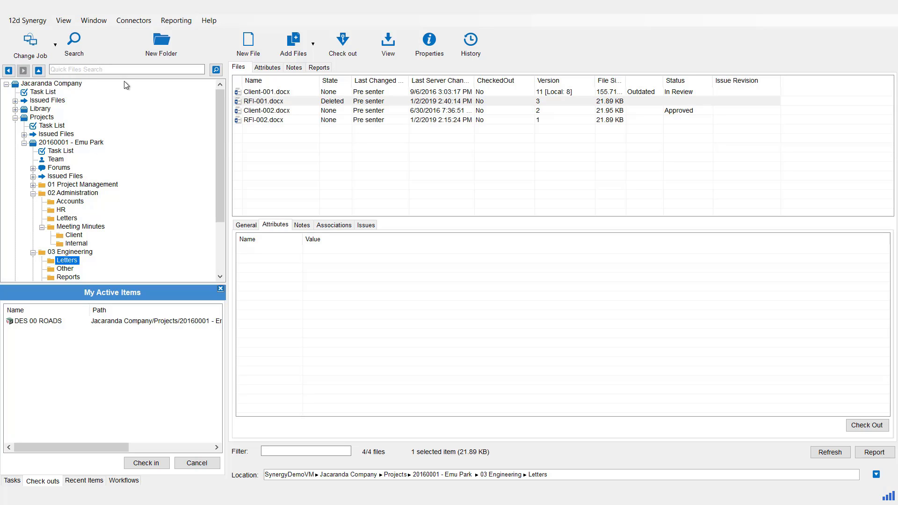
click(263, 103)
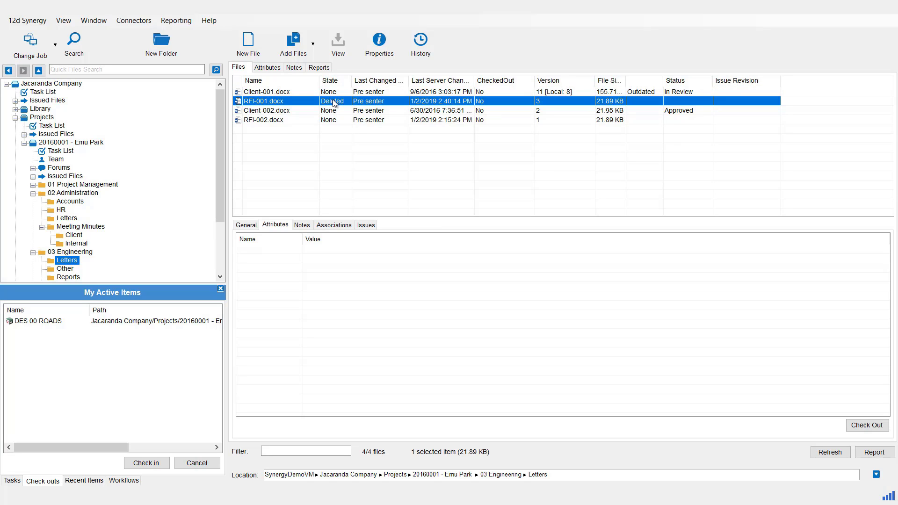
Step: Restore the deleted RFI-001.docx with the manual change description "Required again" and turn off the display of deleted items
right_click(274, 103)
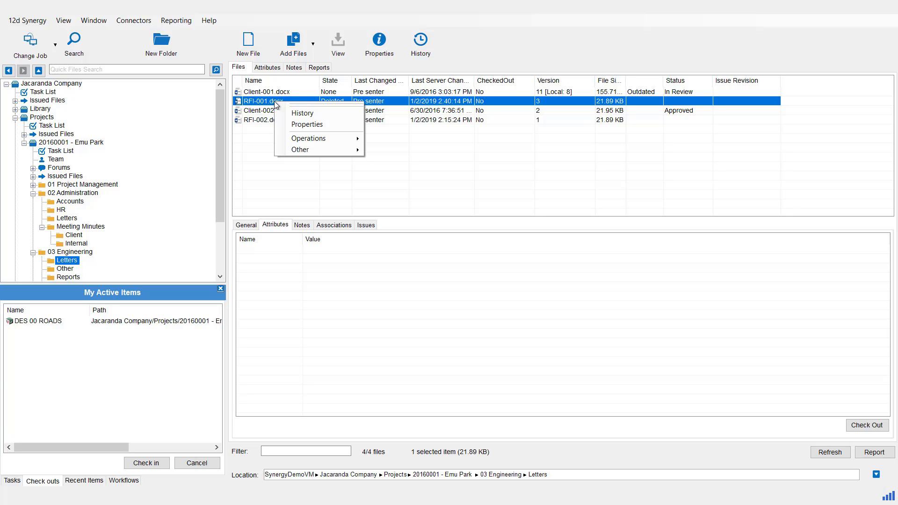
mouse_move(323, 139)
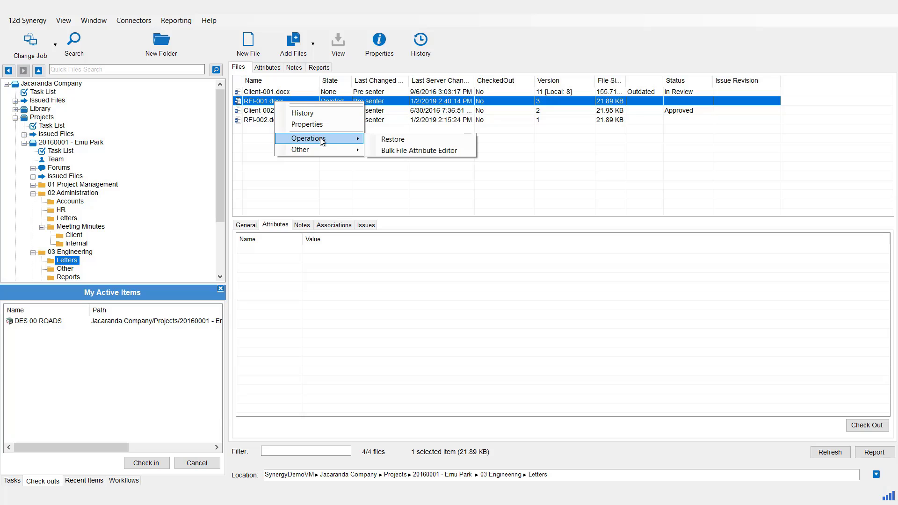
click(391, 139)
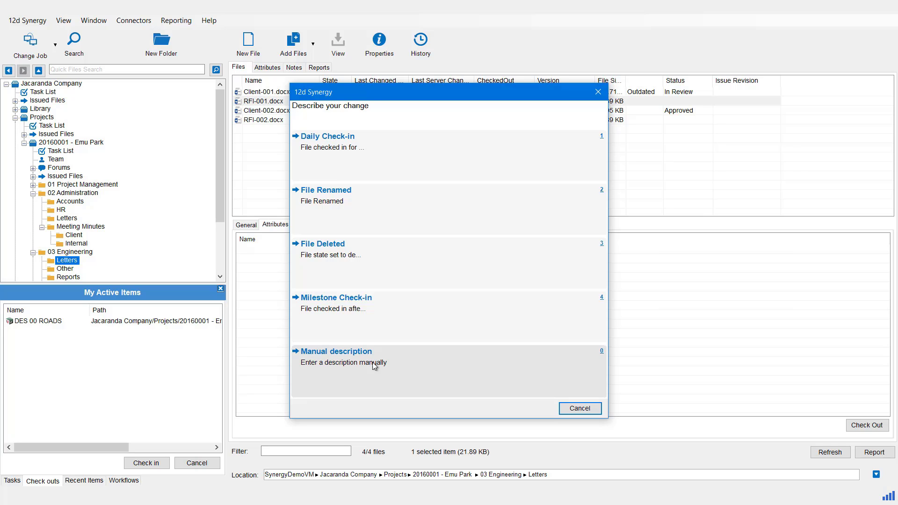
click(358, 360)
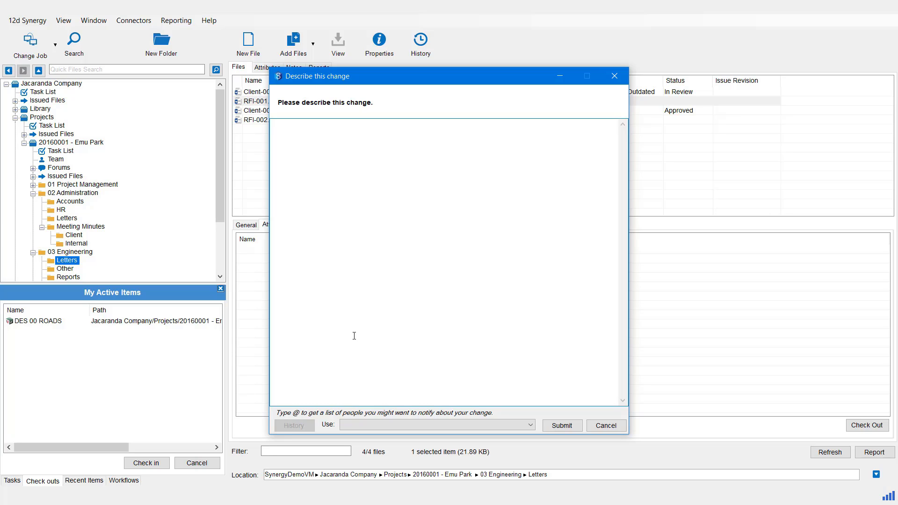
text(Rewuired again)
text(q)
click(572, 427)
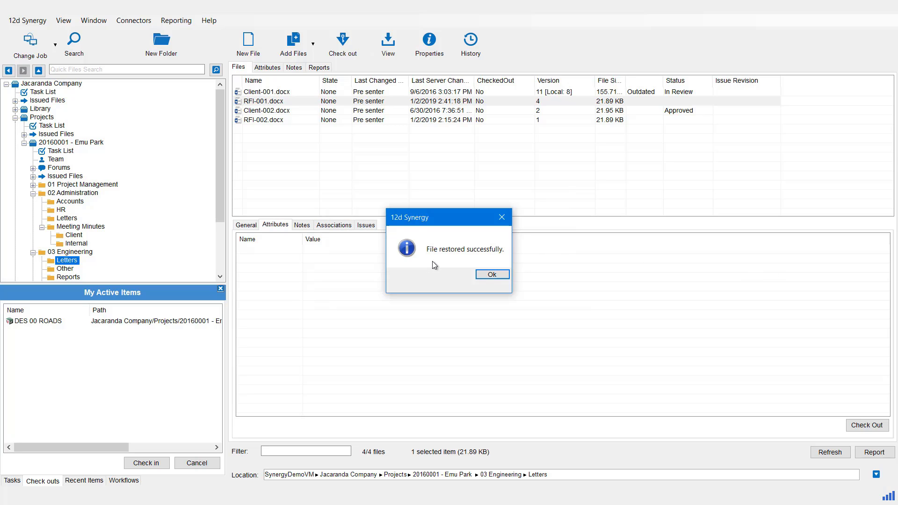
click(491, 275)
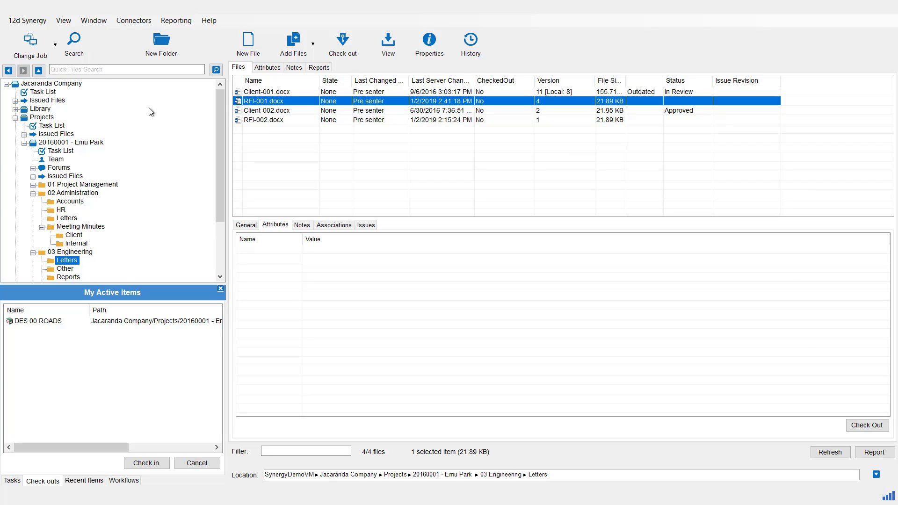
click(63, 23)
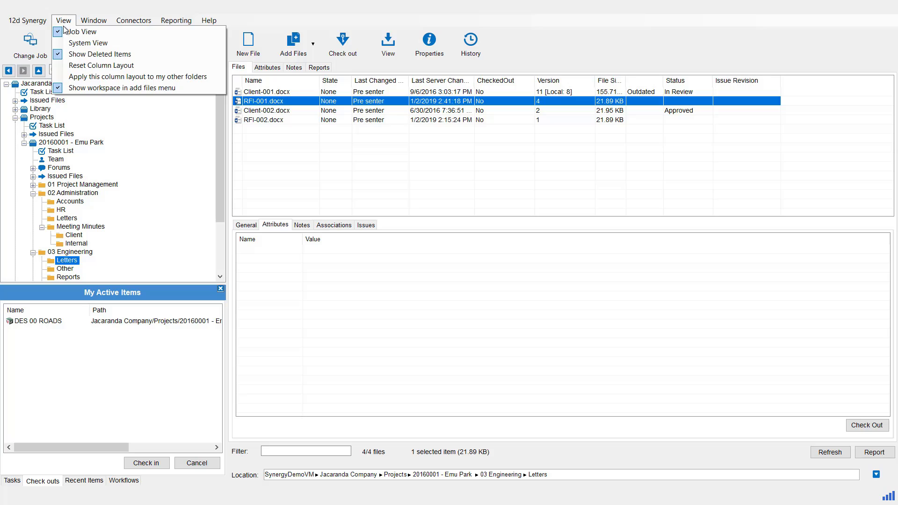
click(75, 54)
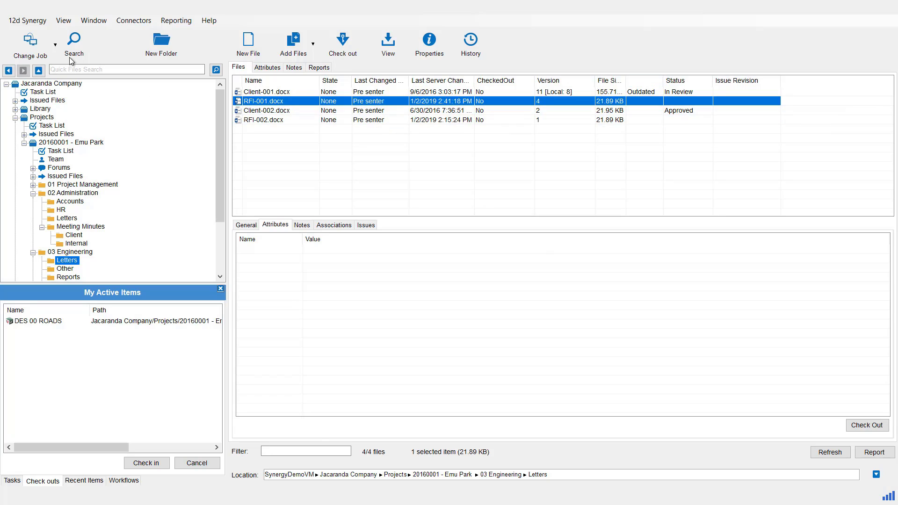
Step: Start quitting the application and select DES 00 ROADS in the list of data still checked out
click(26, 21)
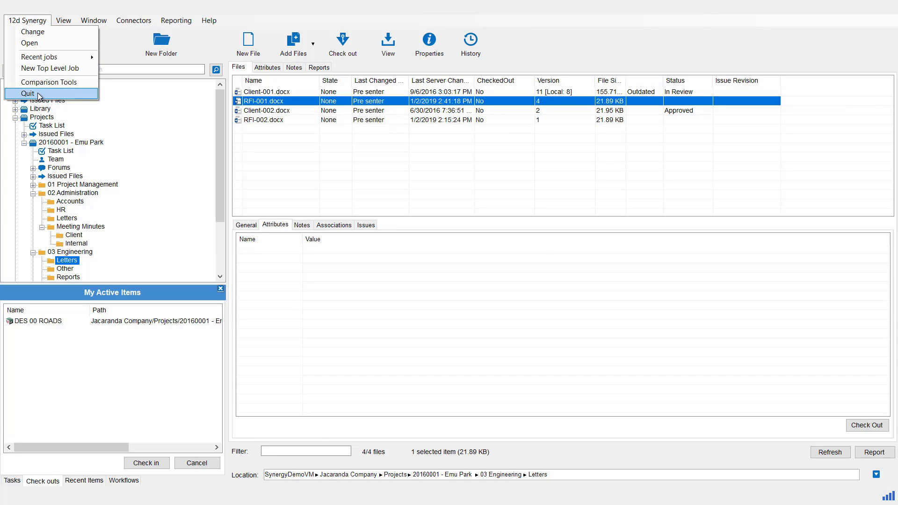
key(Escape)
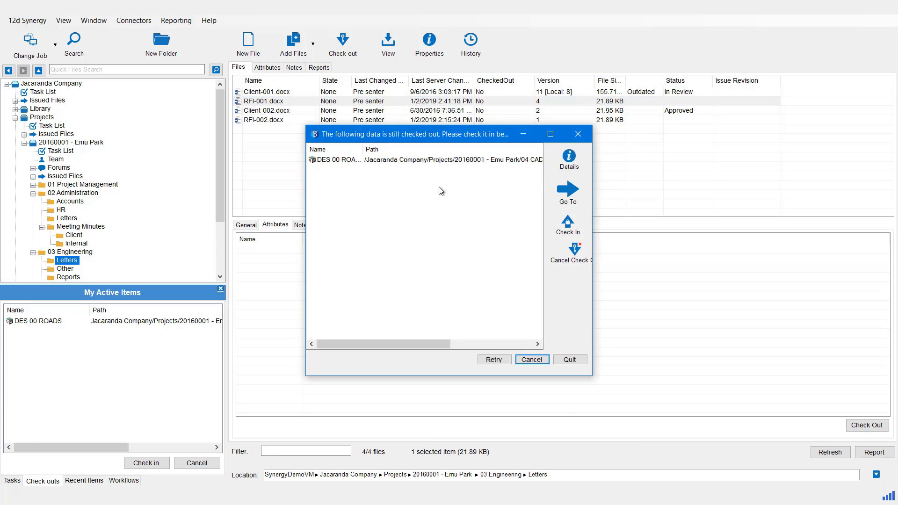
click(335, 160)
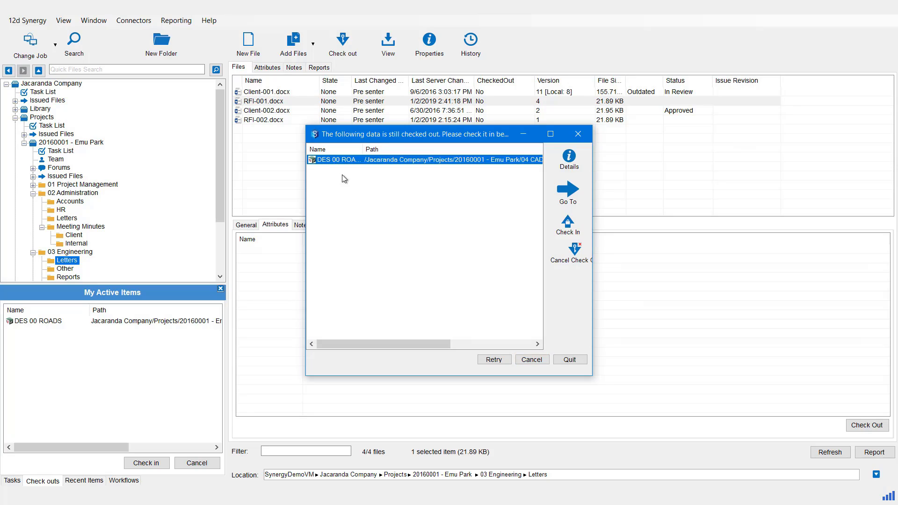